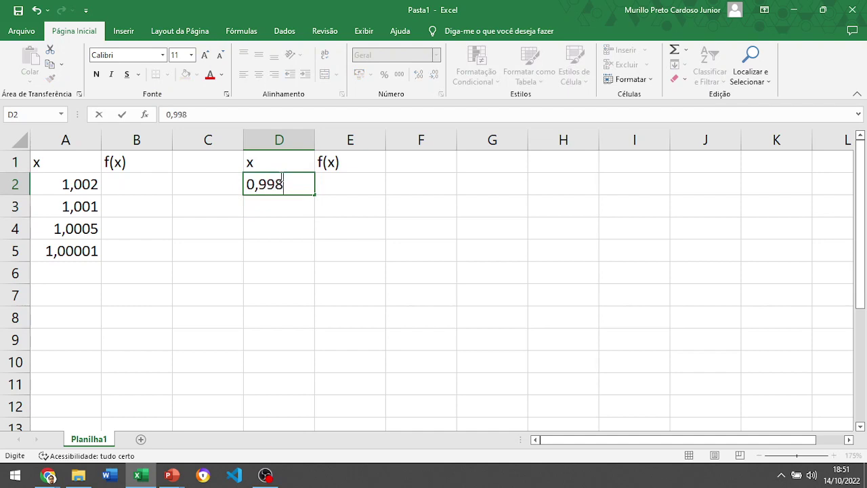
# - Complete the second x column by entering 0,999, 0,9995 and 0,99999 in cells D3 to D5, following the exercise slide
pyautogui.press('Return')
pyautogui.write('0,999')
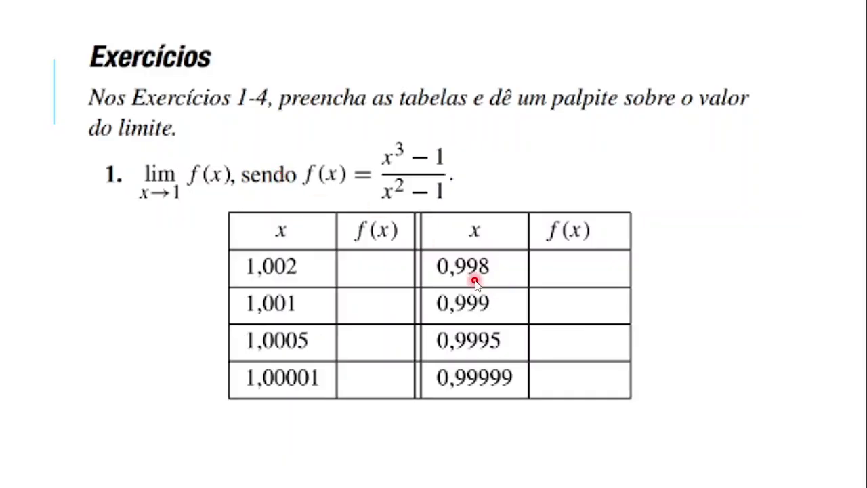
pyautogui.hotkey('alt', 'Tab')
pyautogui.press('Return')
pyautogui.write('0,99')
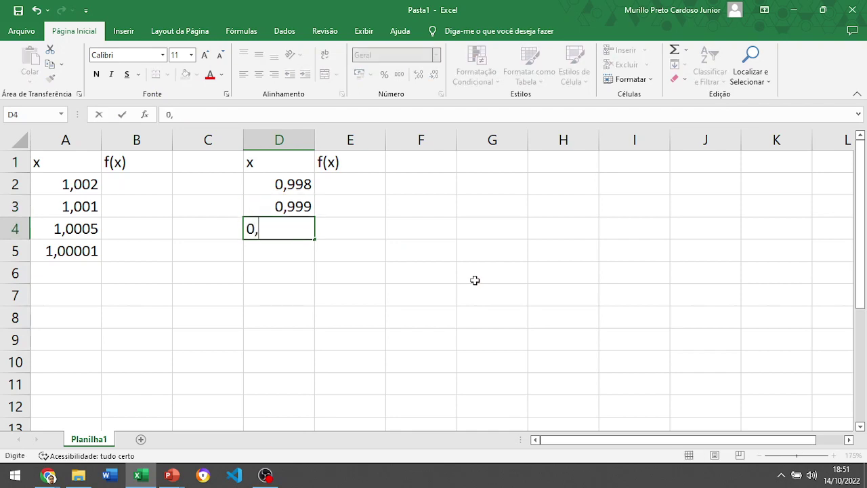
pyautogui.write('95')
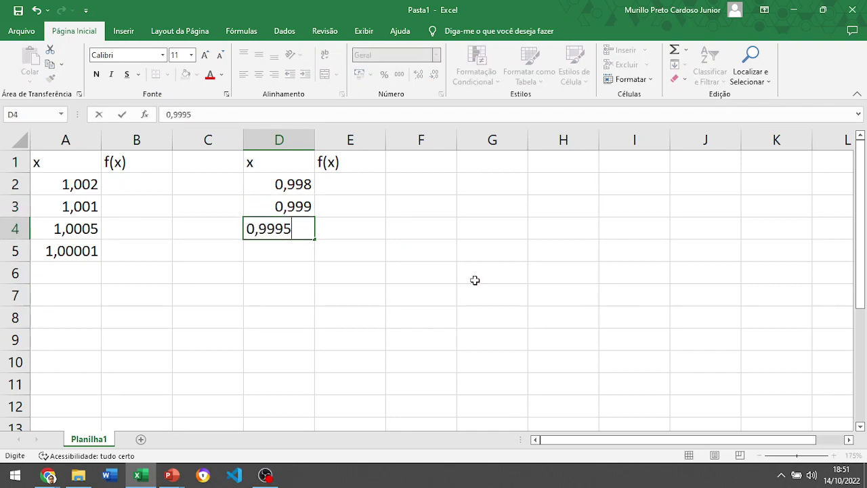
pyautogui.press('Return')
pyautogui.hotkey('alt', 'Tab')
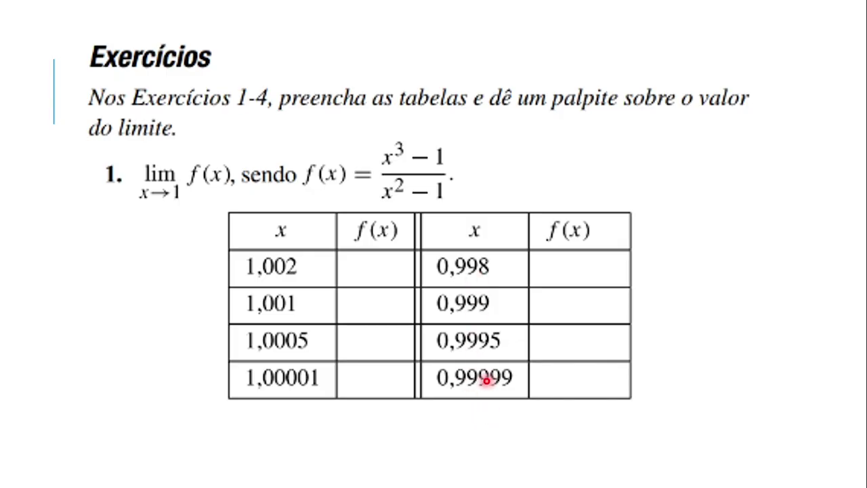
pyautogui.hotkey('alt', 'Tab')
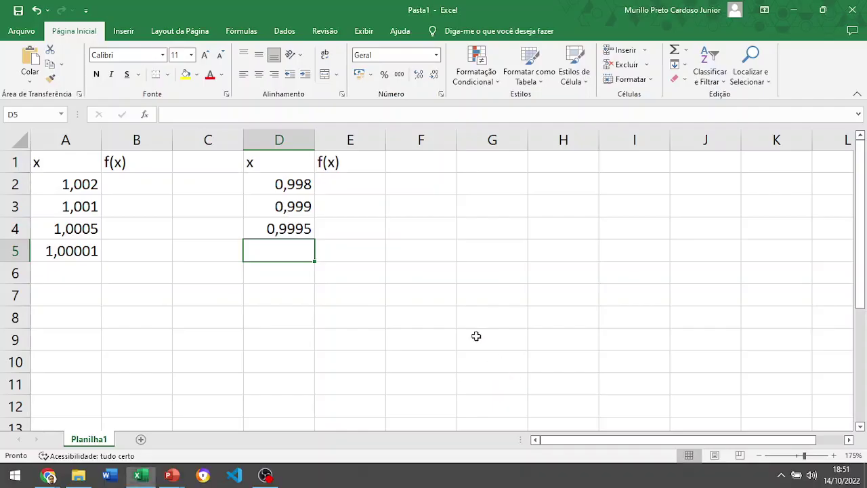
pyautogui.write('0,999')
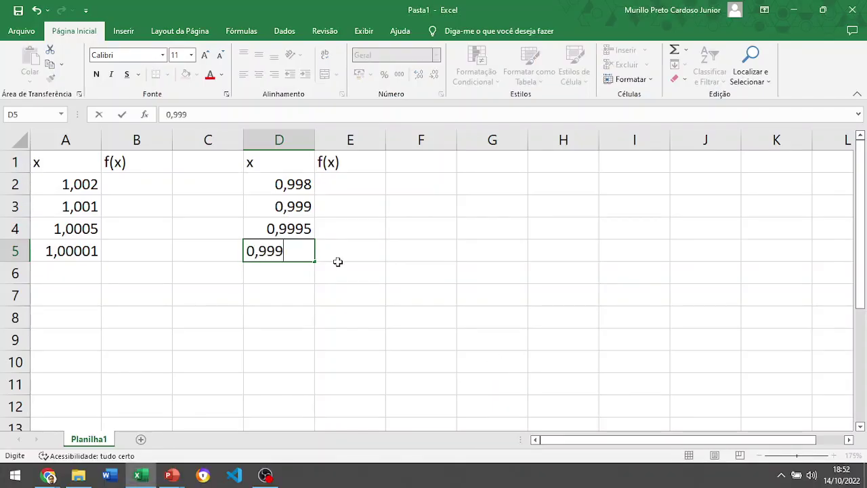
pyautogui.write('99')
pyautogui.click(345, 339)
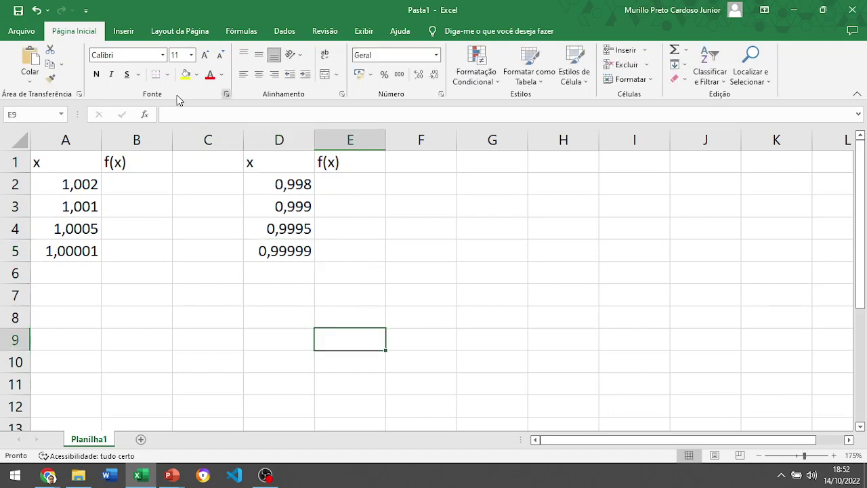
# - Enter the formula =(A2^3-1)/(A2^2-1) in cell B2, following the function given on the exercise slide
pyautogui.click(144, 188)
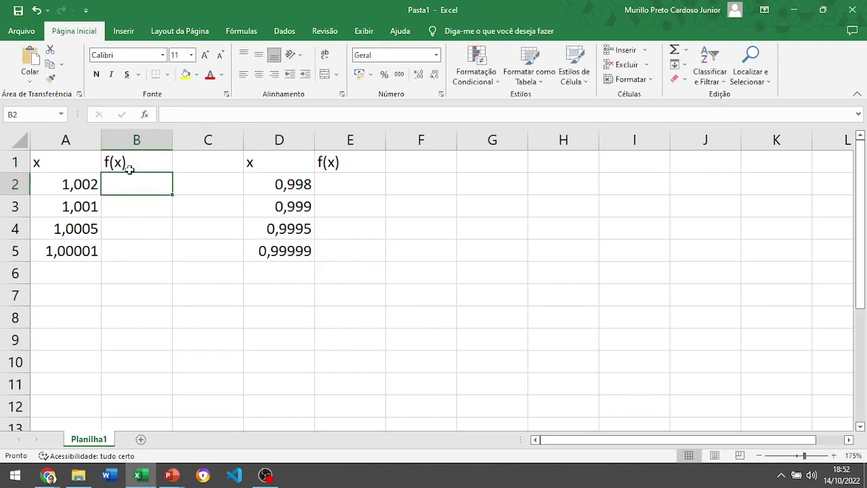
pyautogui.hotkey('alt', 'Tab')
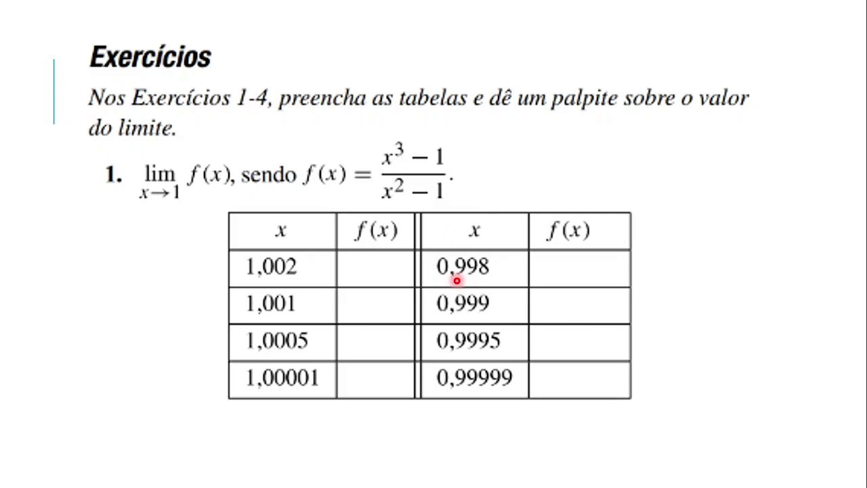
pyautogui.hotkey('alt', 'Tab')
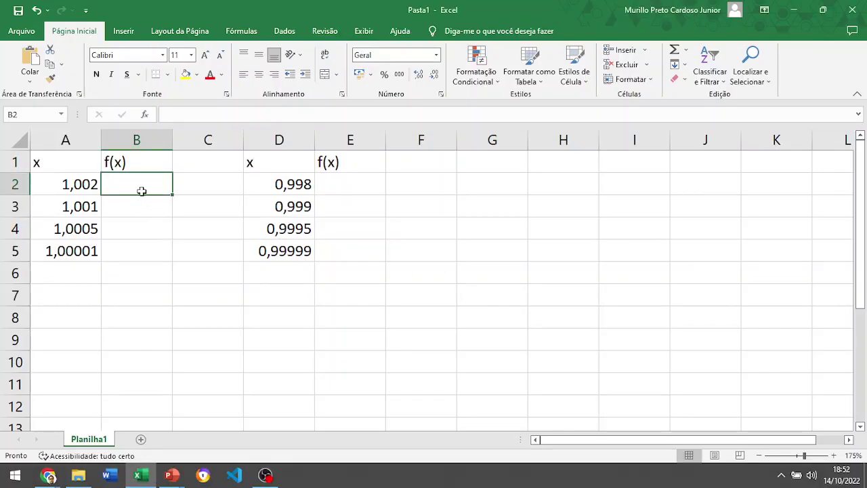
pyautogui.write('=(')
pyautogui.press('Left')
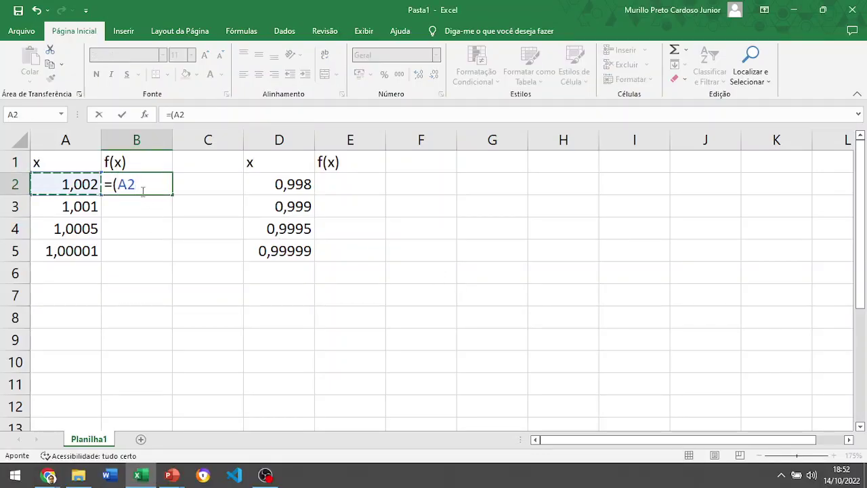
pyautogui.write('^3')
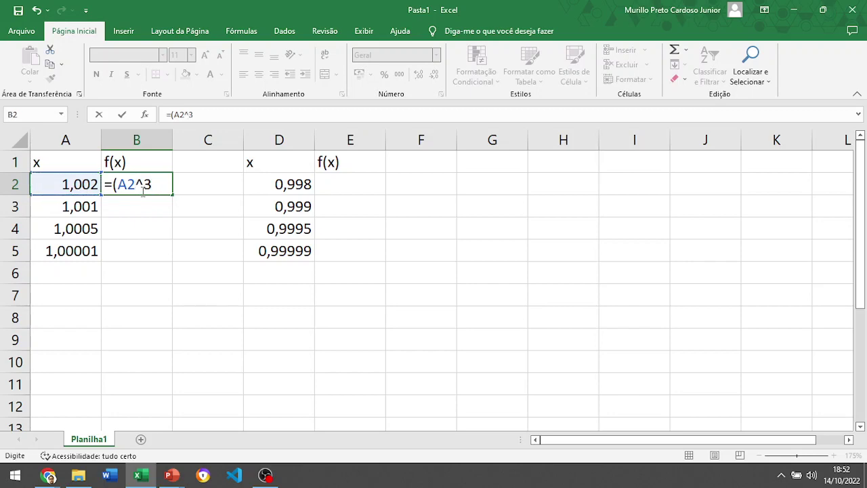
pyautogui.write('-1)')
pyautogui.hotkey('alt', 'Tab')
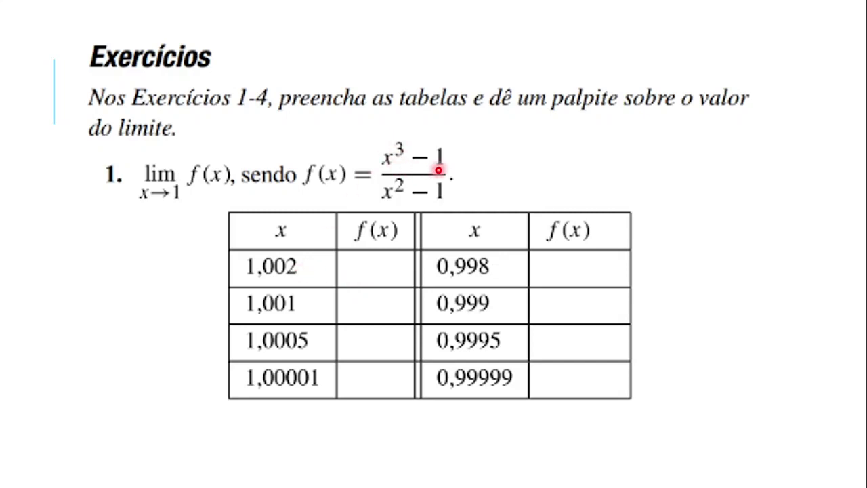
pyautogui.hotkey('alt', 'Tab')
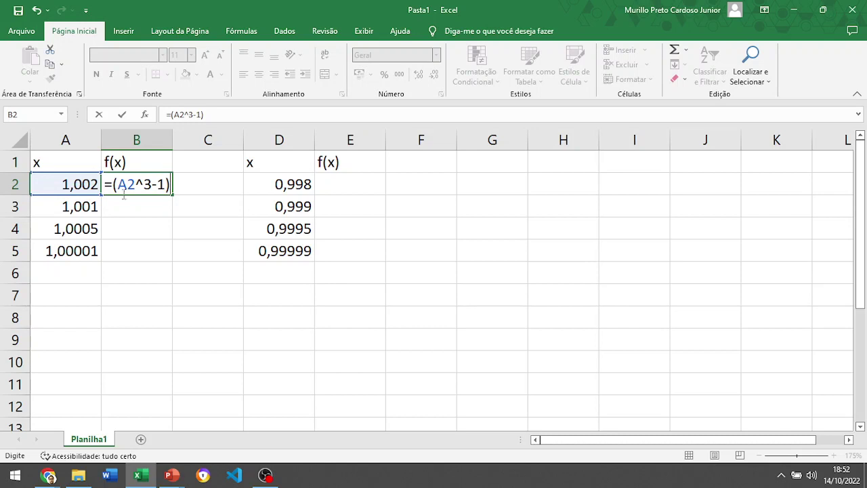
pyautogui.write('/(')
pyautogui.hotkey('alt', 'Tab')
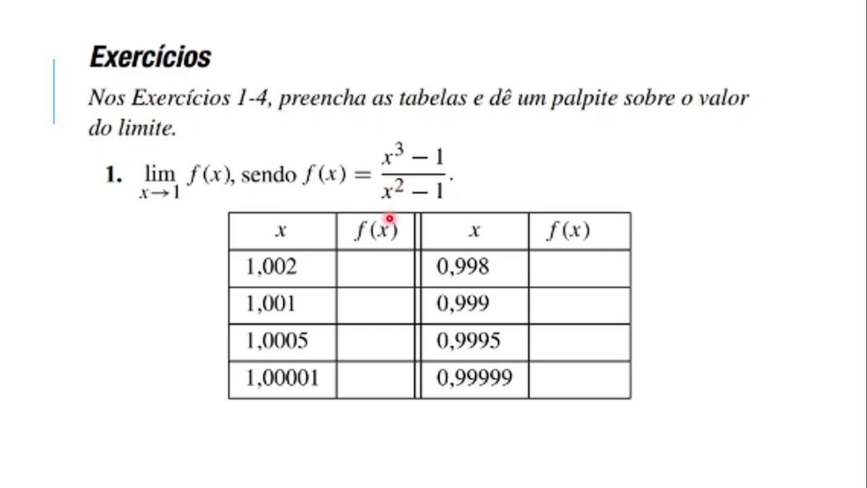
pyautogui.hotkey('alt', 'Tab')
pyautogui.press('Left')
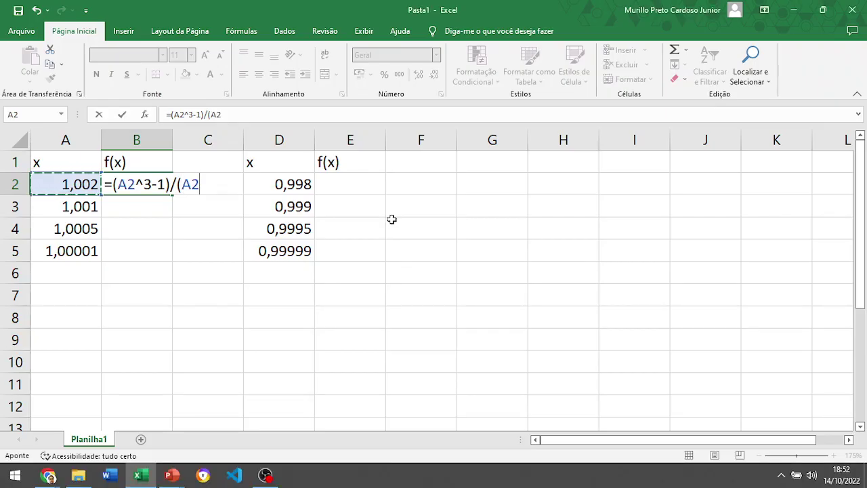
pyautogui.write('^2-1)')
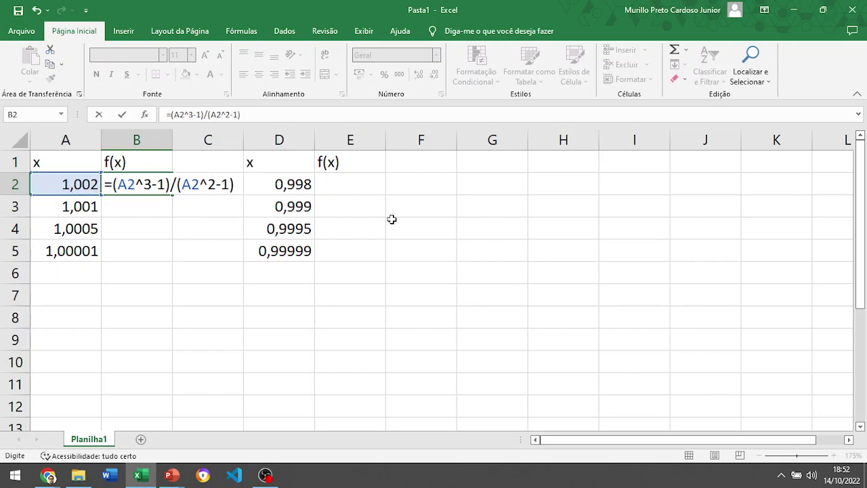
pyautogui.hotkey('alt', 'Tab')
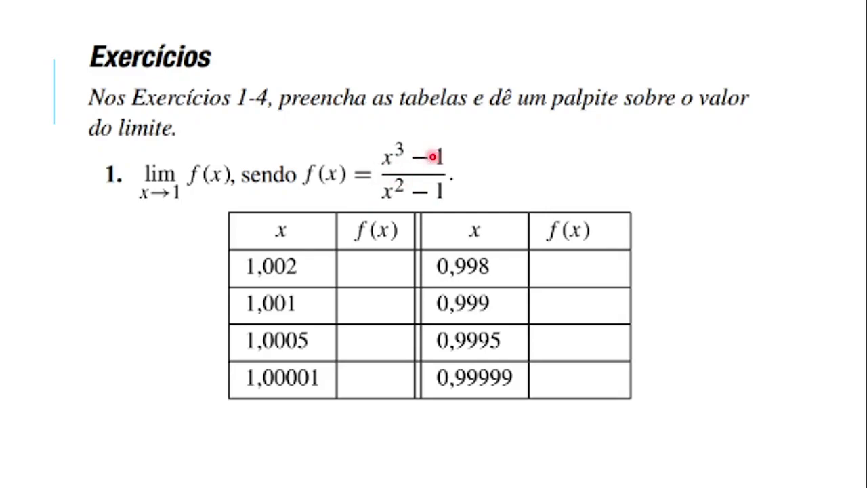
pyautogui.hotkey('alt', 'Tab')
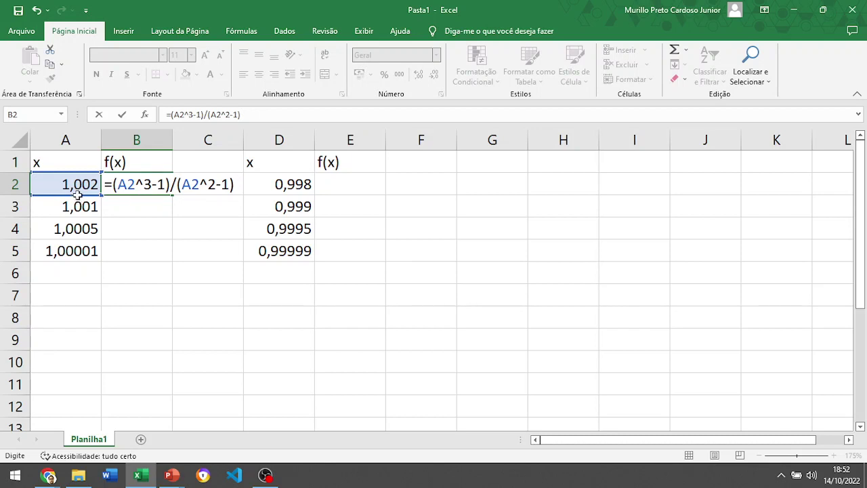
pyautogui.press('Return')
# - Fill the formula in B2 down through B5 for the remaining x values in the first table
pyautogui.click(154, 179)
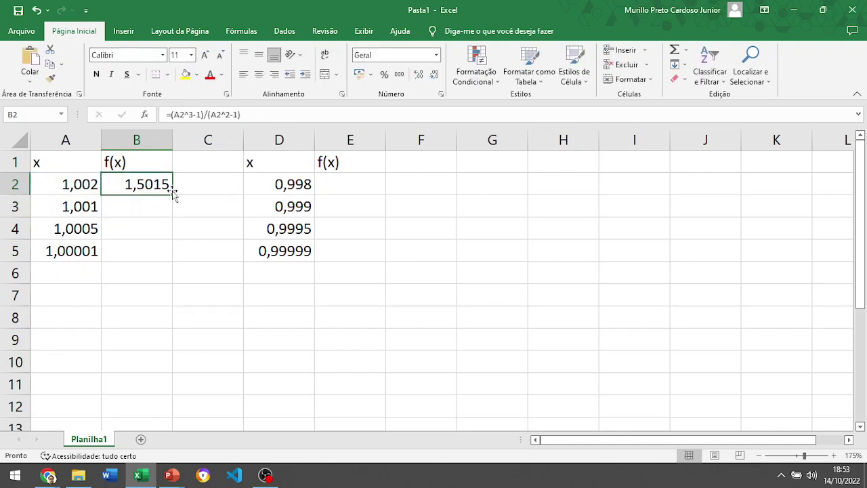
pyautogui.moveTo(172, 195); pyautogui.dragTo(172, 253)
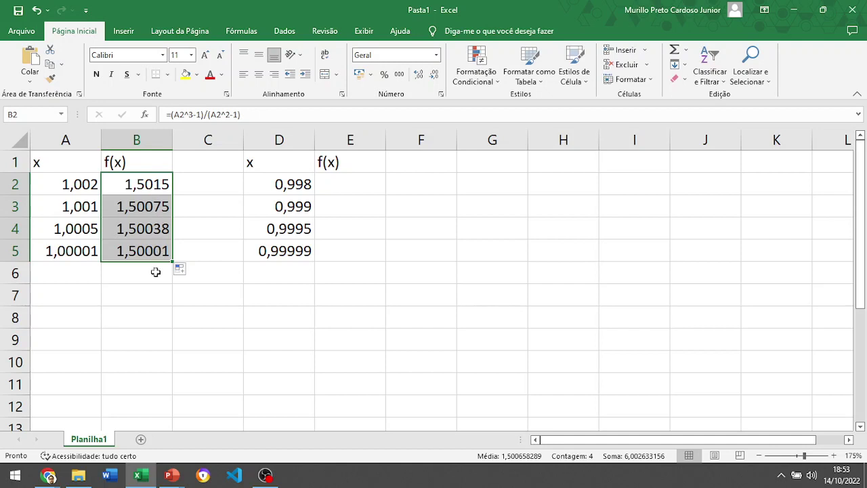
pyautogui.click(155, 299)
# - Enter the formula =(D2^3-1)/(D2^2-1) in cell E2 of the second table
pyautogui.click(345, 195)
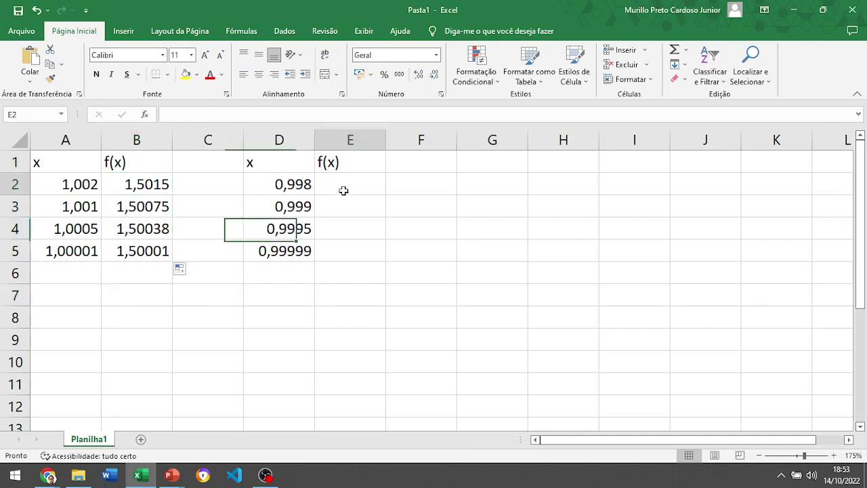
pyautogui.write('=(')
pyautogui.press('Left')
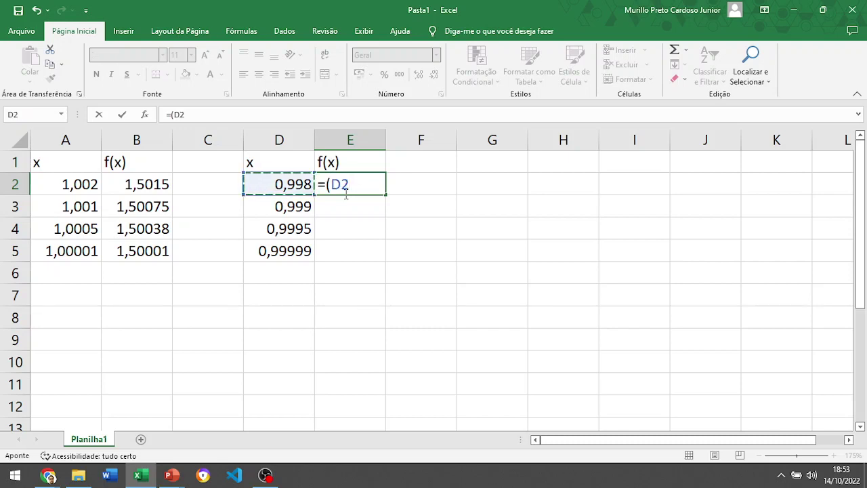
pyautogui.write('^3-1')
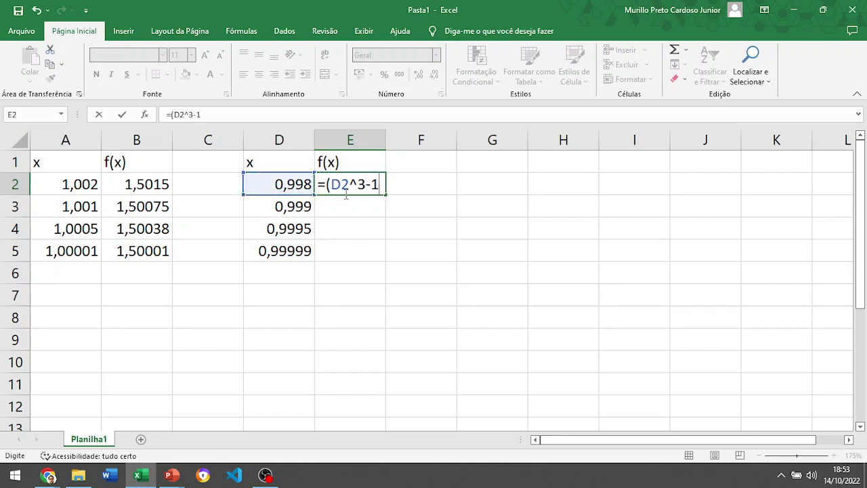
pyautogui.write(')/(')
pyautogui.press('Left')
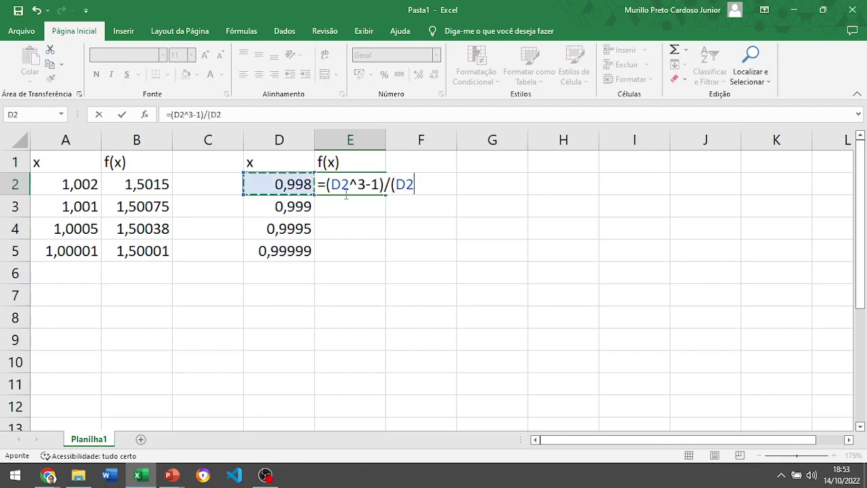
pyautogui.write('^2-1)')
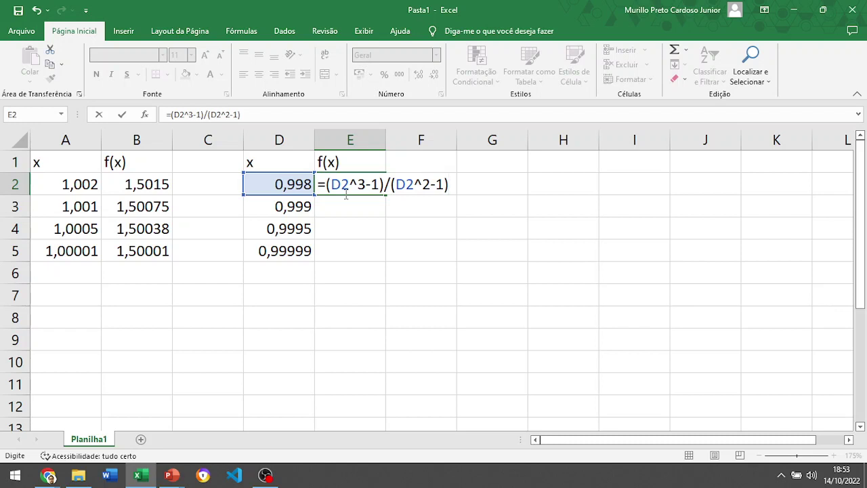
pyautogui.press('Return')
# - Fill the formula in E2 down through E5 for the remaining x values in the second table
pyautogui.click(366, 184)
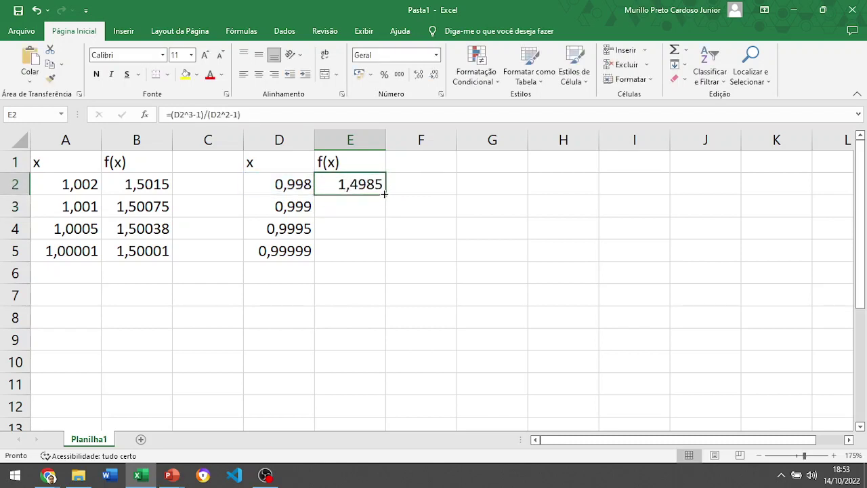
pyautogui.moveTo(385, 195); pyautogui.dragTo(373, 265)
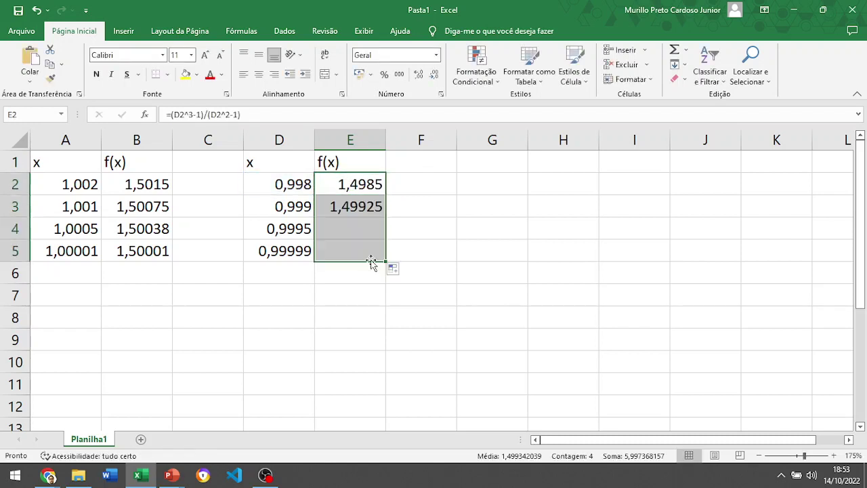
pyautogui.click(465, 214)
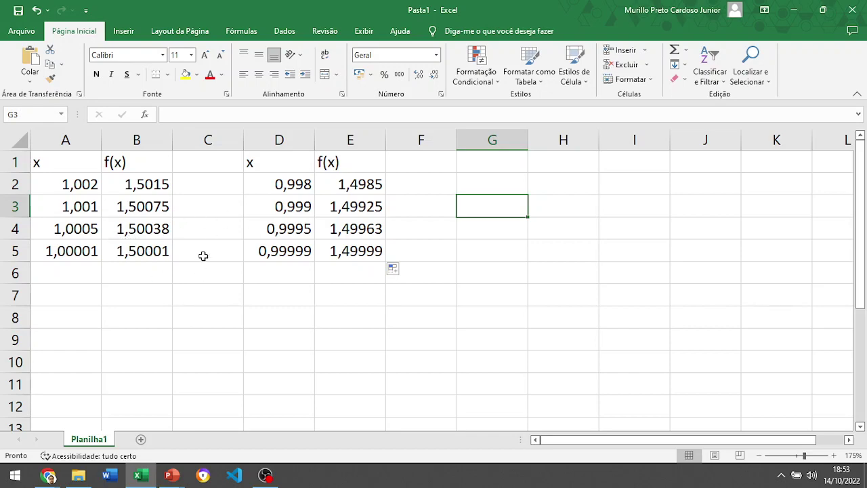
# - Switch to the PowerPoint slide show, set the annotation ink colour to blue, and return to the Excel worksheet
pyautogui.hotkey('alt', 'Tab')
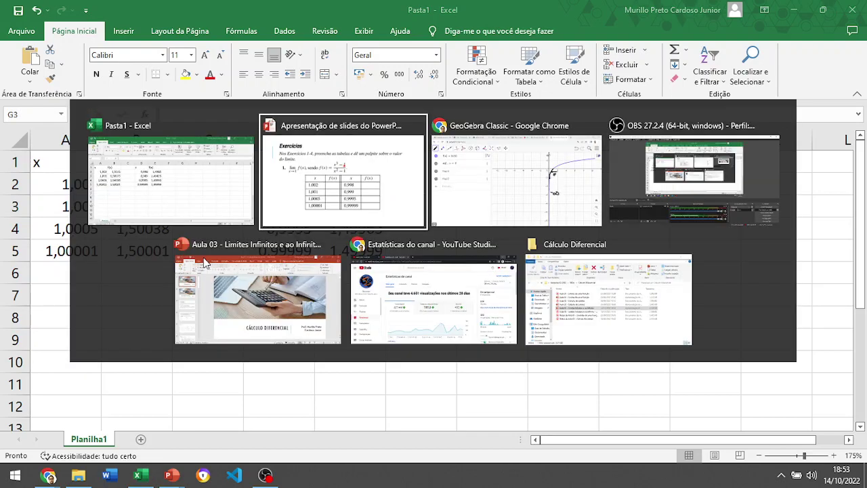
pyautogui.hotkey('alt', 'Tab')
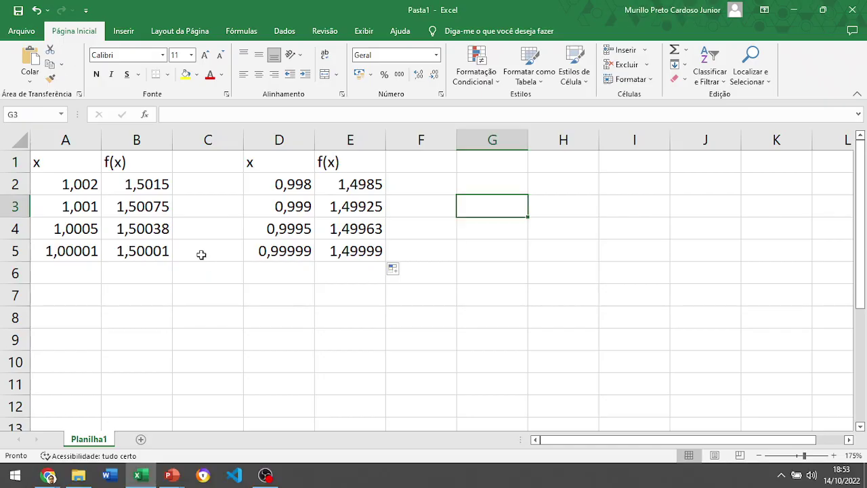
pyautogui.hotkey('alt', 'Tab')
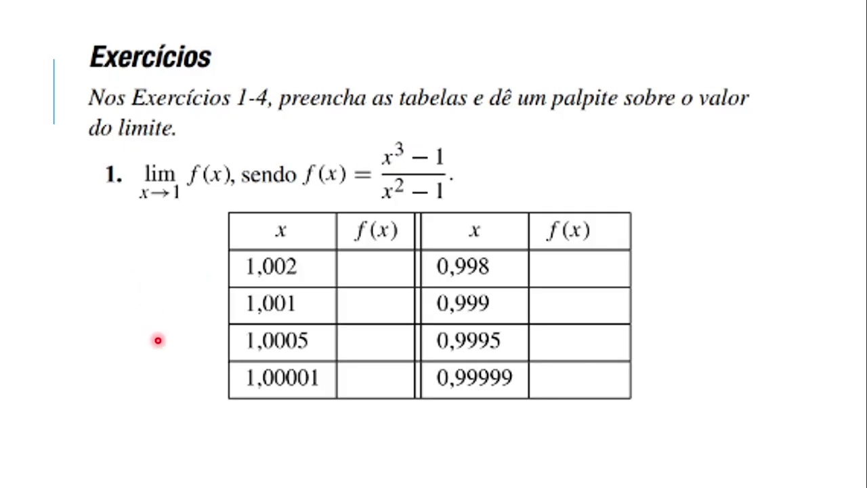
pyautogui.moveTo(61, 475)
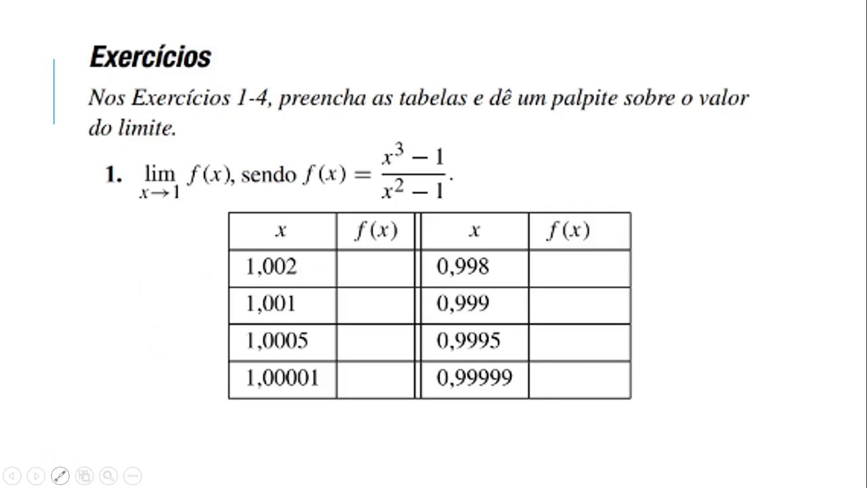
pyautogui.click(60, 474)
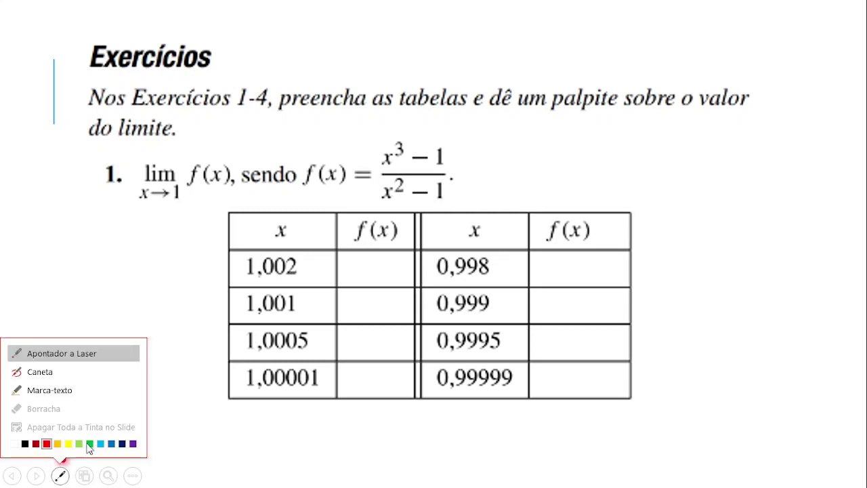
pyautogui.click(110, 443)
pyautogui.hotkey('alt', 'Tab')
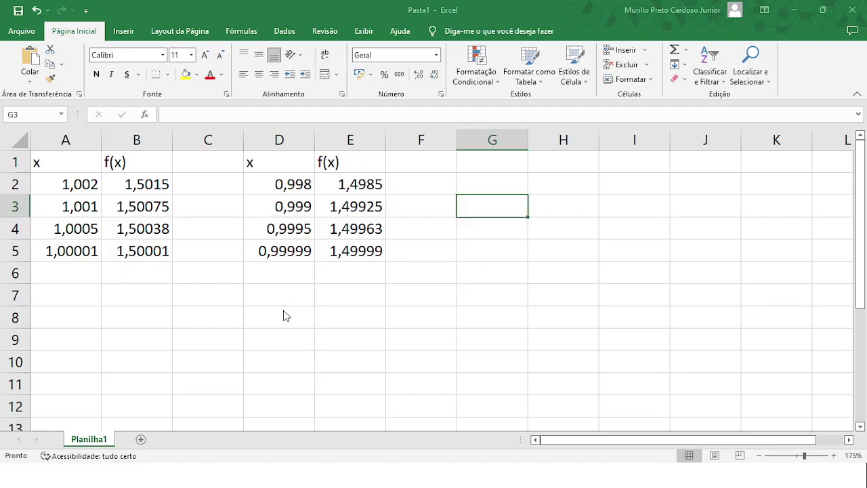
# - Switch to the PowerPoint slide and handwrite 1,5001 as f(x) for x = 1,002, checking the Excel worksheet
pyautogui.hotkey('alt', 'Tab')
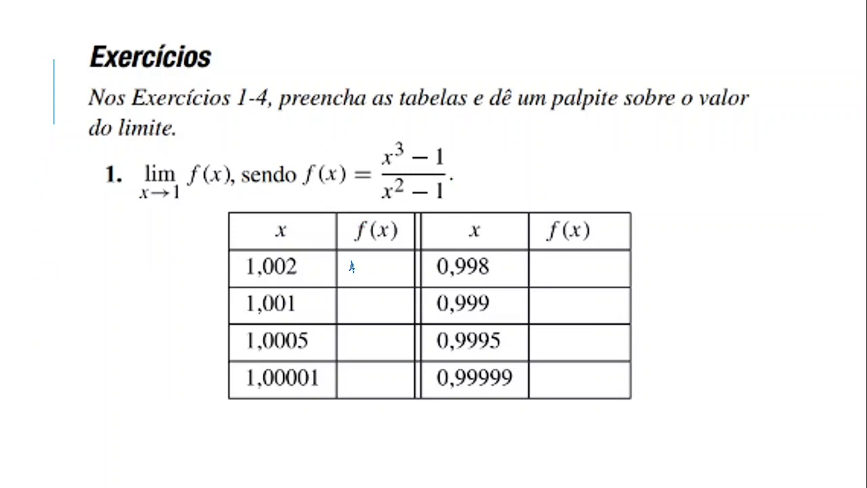
pyautogui.moveTo(371, 269); pyautogui.dragTo(376, 264)
pyautogui.hotkey('alt', 'Tab')
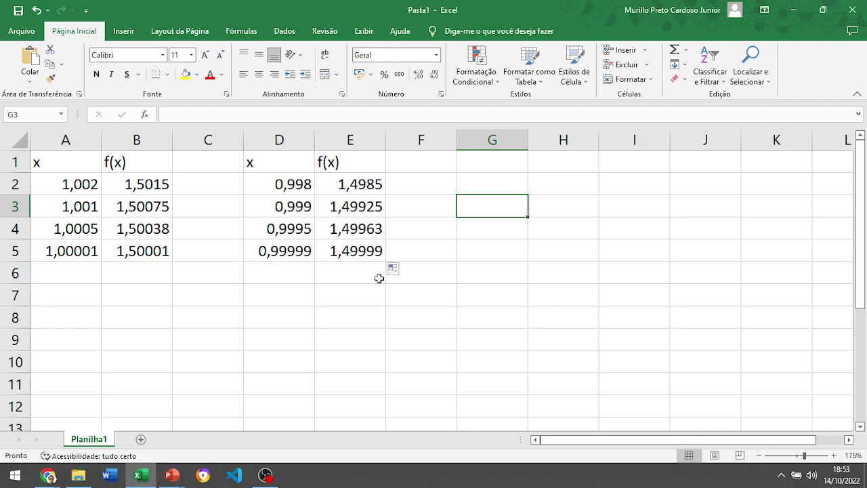
pyautogui.hotkey('alt', 'Tab')
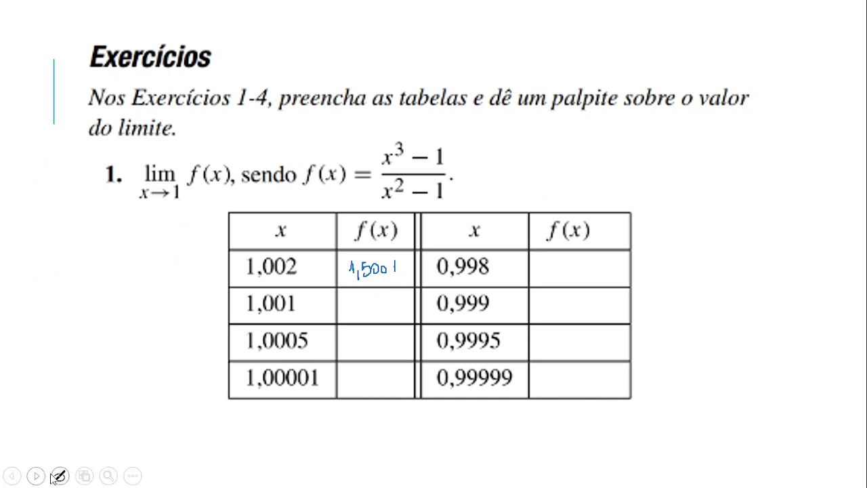
# - Erase the digits after 1,50 in the f(x) cell for x = 1,002 and rewrite the value as 1,5015
pyautogui.click(61, 476)
pyautogui.click(64, 410)
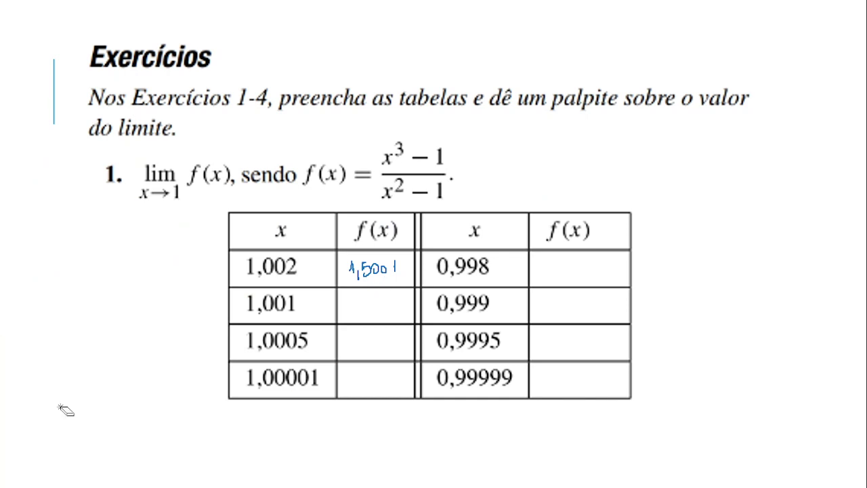
pyautogui.moveTo(386, 271); pyautogui.dragTo(393, 270)
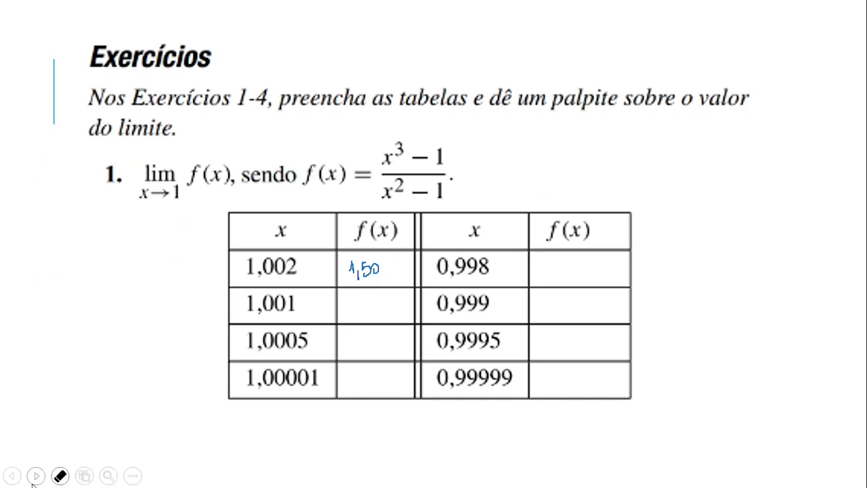
pyautogui.click(61, 475)
pyautogui.click(114, 446)
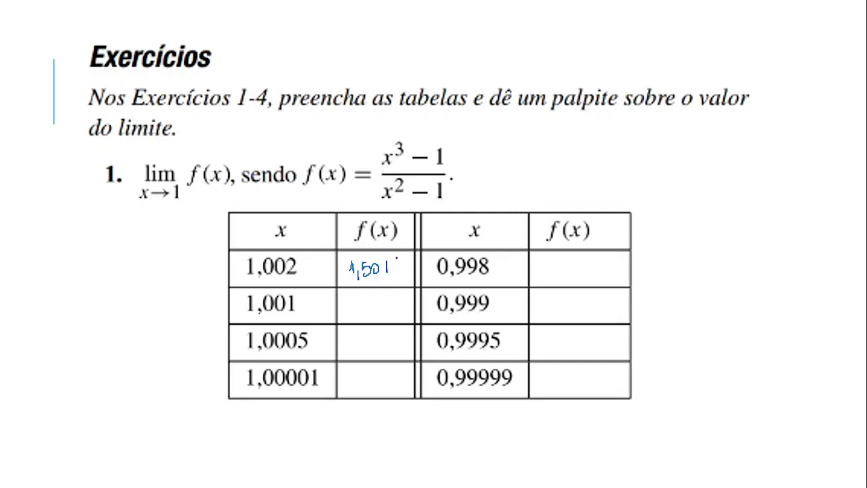
pyautogui.hotkey('alt', 'Tab')
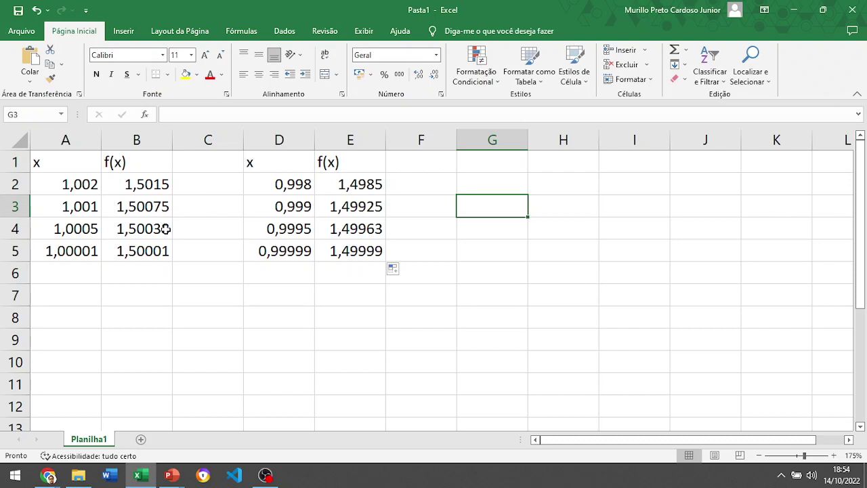
pyautogui.hotkey('alt', 'Tab')
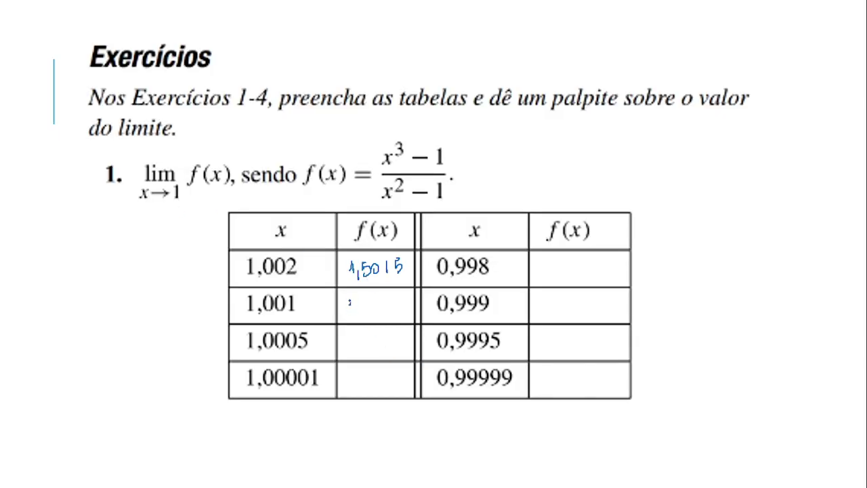
# - Handwrite 1,50075 as f(x) for x = 1,001 in the slide's table, checking the value in Excel
pyautogui.moveTo(364, 307)
pyautogui.mouseDown()
pyautogui.moveTo(366, 316)
pyautogui.moveTo(381, 305)
pyautogui.mouseUp()
pyautogui.hotkey('alt', 'Tab')
pyautogui.hotkey('alt', 'Tab')
pyautogui.click(403, 312)
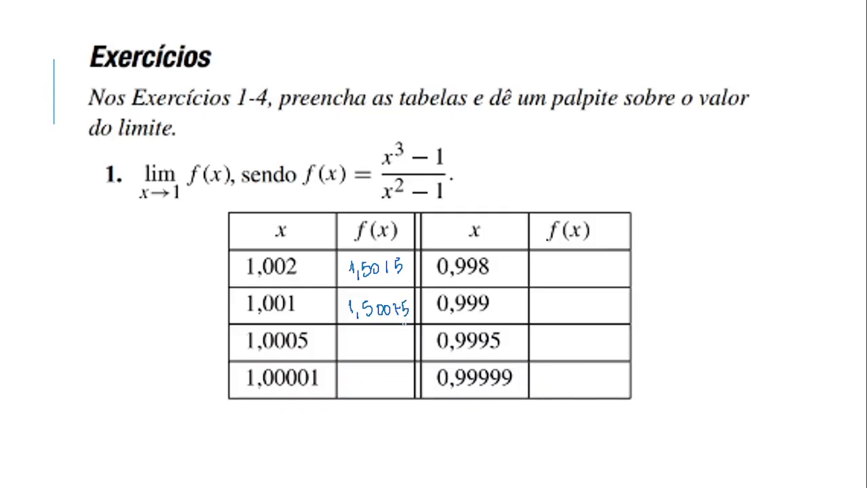
# - Handwrite 1,50038 as f(x) for x = 1,0005 and 1,50001 for x = 1,00001, reading both from Excel
pyautogui.hotkey('alt', 'Tab')
pyautogui.hotkey('alt', 'Tab')
pyautogui.moveTo(409, 342); pyautogui.dragTo(407, 350)
pyautogui.hotkey('alt', 'Tab')
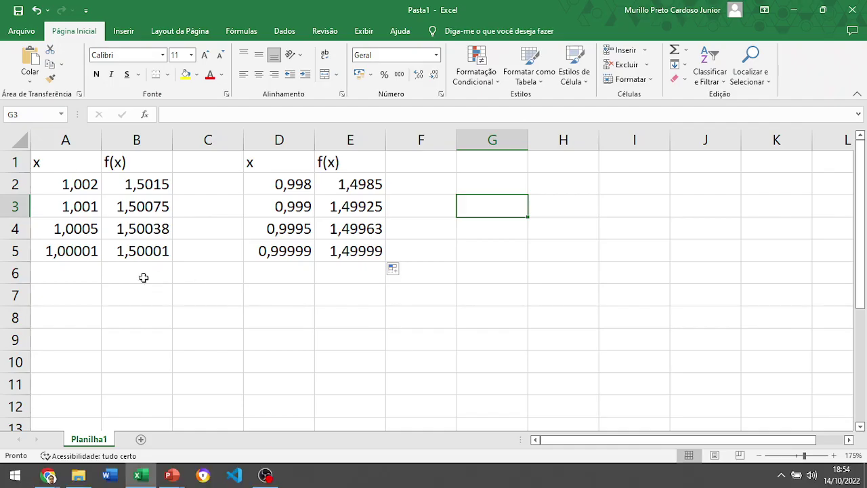
pyautogui.hotkey('alt', 'Tab')
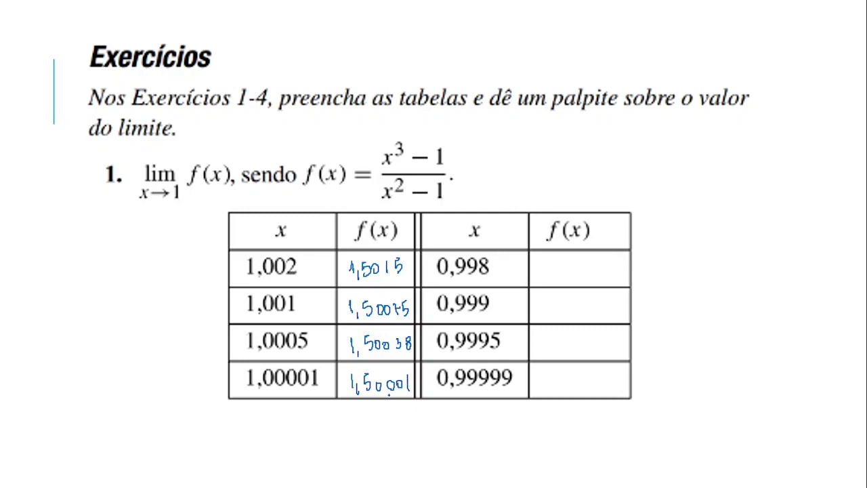
# - Handwrite 1,4985 as f(x) for x = 0,998 in the slide's table, checking the value in Excel
pyautogui.hotkey('alt', 'Tab')
pyautogui.hotkey('alt', 'Tab')
pyautogui.hotkey('alt', 'Tab')
pyautogui.hotkey('alt', 'Tab')
pyautogui.click(584, 269)
# - Handwrite 1,49925 as f(x) for x = 0,999 in the slide's table, checking the value in Excel
pyautogui.hotkey('alt', 'Tab')
pyautogui.hotkey('alt', 'Tab')
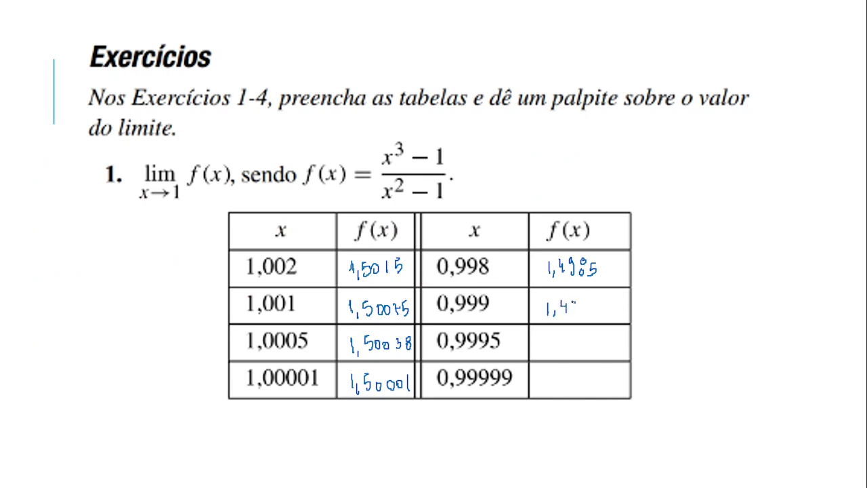
pyautogui.hotkey('alt', 'Tab')
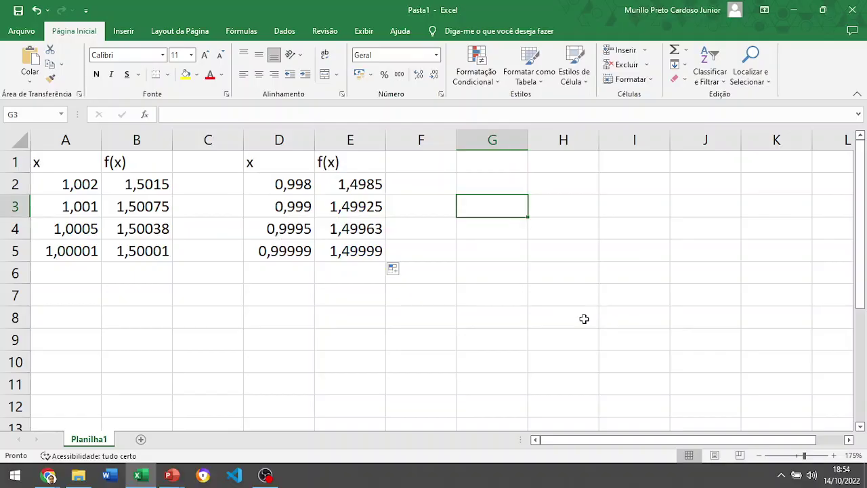
pyautogui.hotkey('alt', 'Tab')
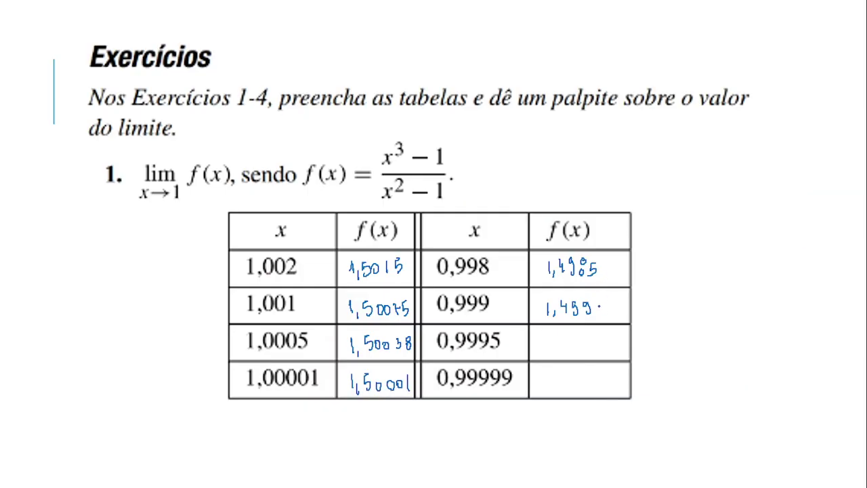
pyautogui.hotkey('alt', 'Tab')
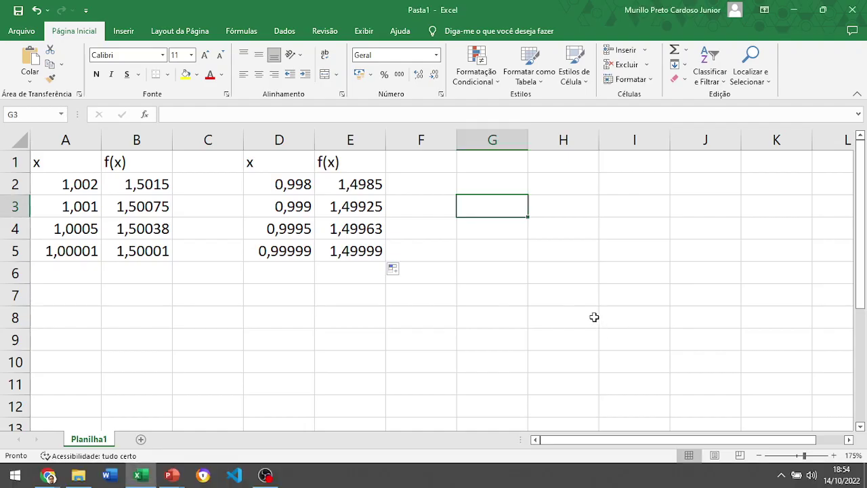
pyautogui.hotkey('alt', 'Tab')
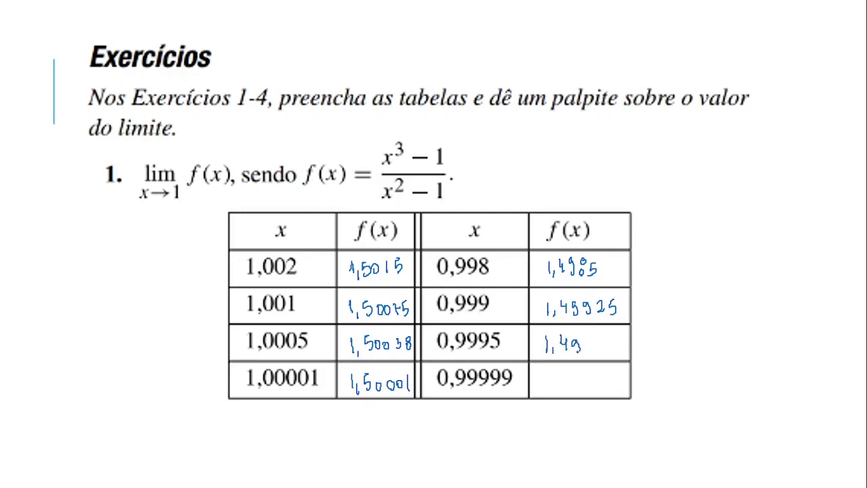
# - Handwrite 1,49963 as f(x) for x = 0,9995 in the slide's table, checking the value in Excel
pyautogui.moveTo(580, 344); pyautogui.dragTo(579, 353)
pyautogui.hotkey('alt', 'Tab')
pyautogui.hotkey('alt', 'Tab')
pyautogui.click(589, 343)
pyautogui.hotkey('alt', 'Tab')
pyautogui.hotkey('alt', 'Tab')
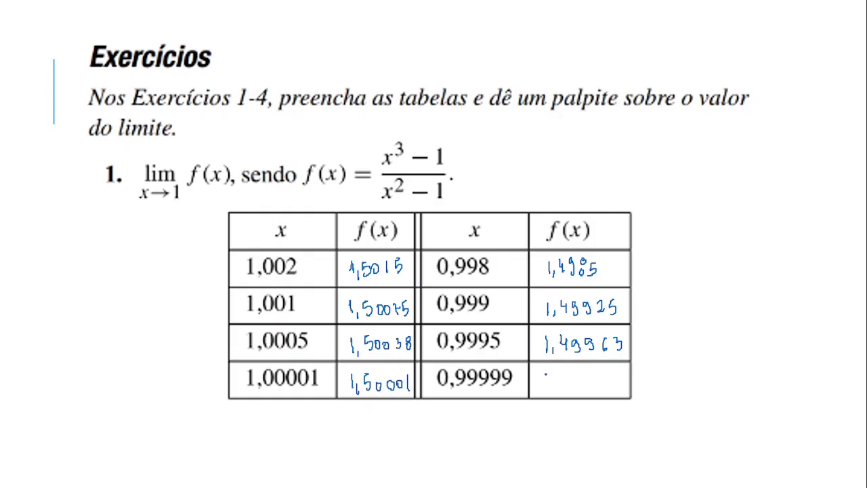
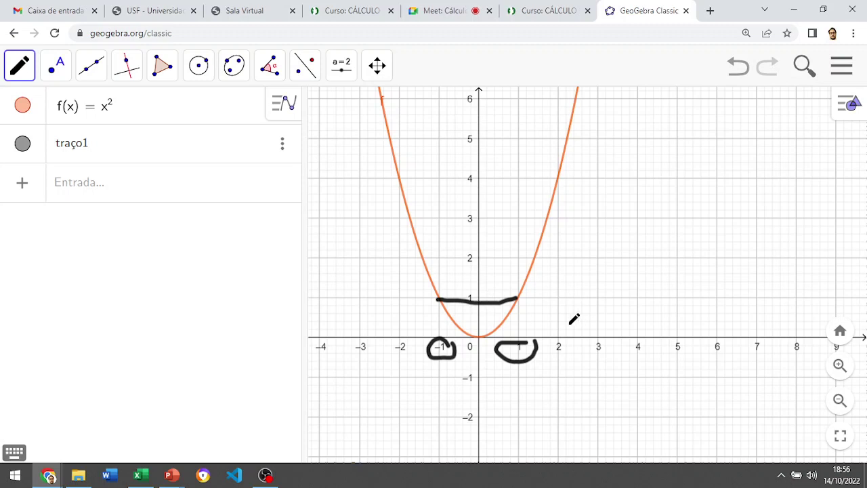
# - In GeoGebra, circle 2 and −2 on the x-axis and draw a horizontal line joining the parabola's points at y = 4
pyautogui.moveTo(572, 325)
pyautogui.mouseDown()
pyautogui.moveTo(555, 347)
pyautogui.moveTo(567, 334)
pyautogui.mouseUp()
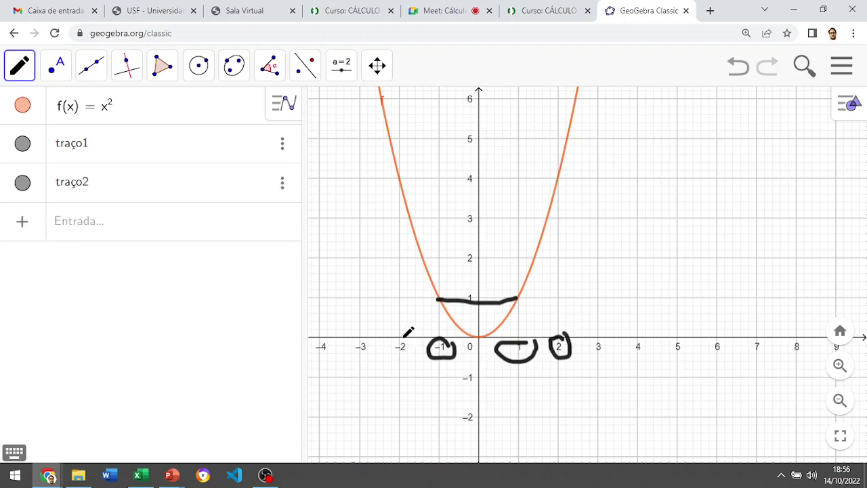
pyautogui.moveTo(404, 330)
pyautogui.mouseDown()
pyautogui.moveTo(412, 342)
pyautogui.moveTo(408, 332)
pyautogui.mouseUp()
pyautogui.click(398, 182)
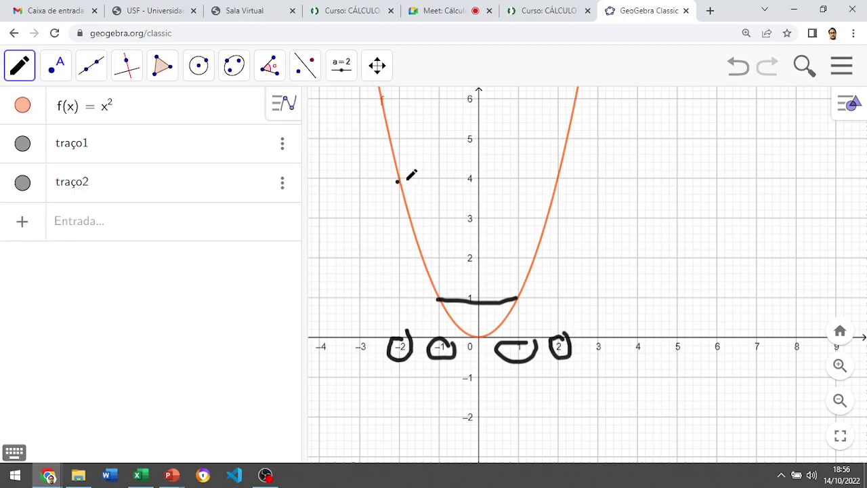
pyautogui.click(556, 181)
pyautogui.moveTo(397, 180); pyautogui.dragTo(556, 177)
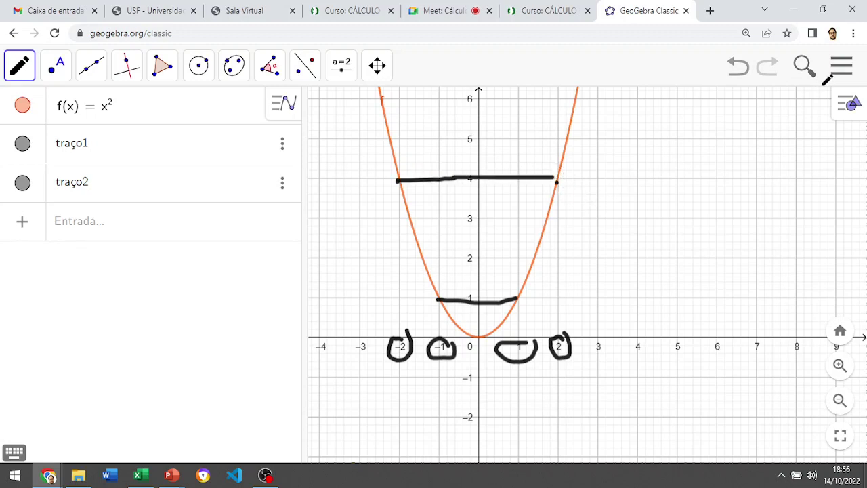
# - Try to start a new GeoGebra construction while saving the current drawing under its default title
pyautogui.click(841, 67)
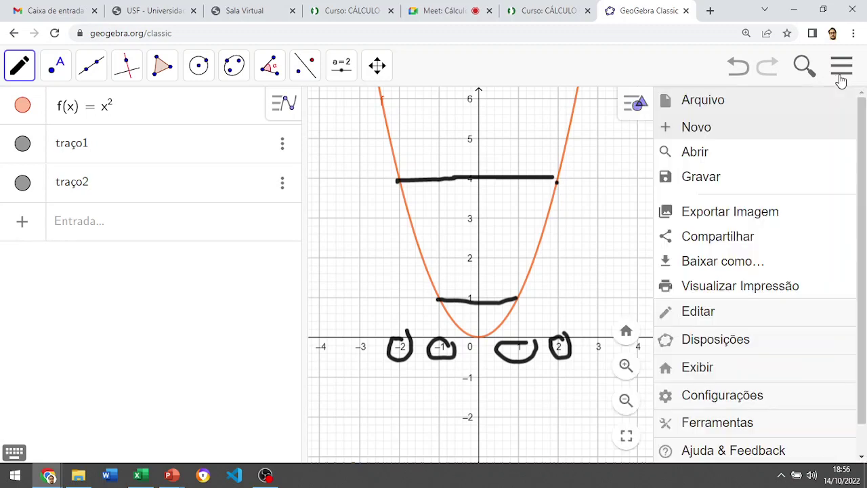
pyautogui.click(711, 140)
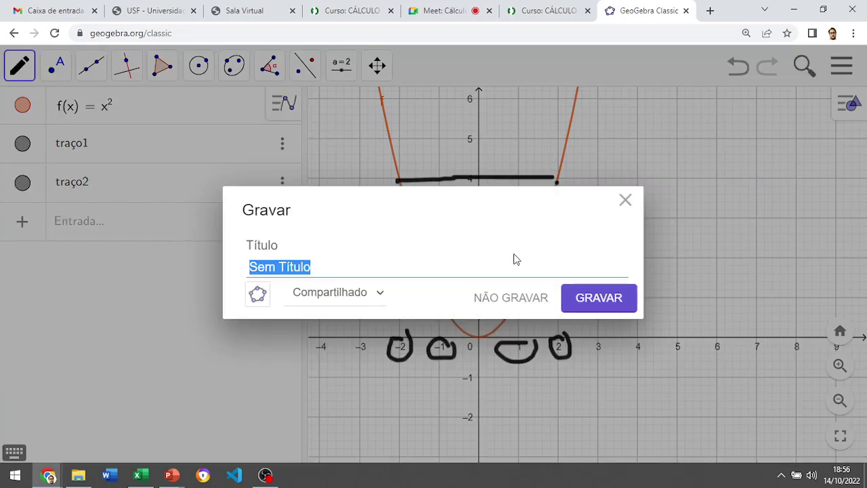
pyautogui.click(584, 300)
pyautogui.click(513, 312)
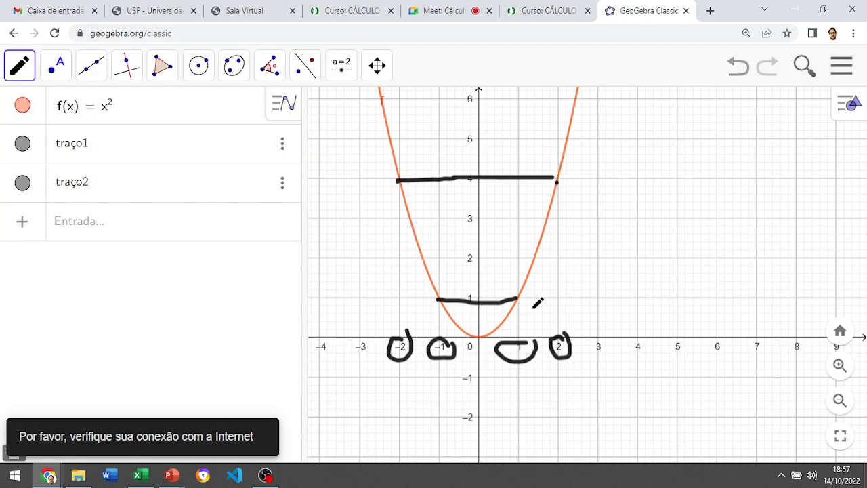
# - Start a new GeoGebra construction and discard the parabola drawing without saving it
pyautogui.click(841, 67)
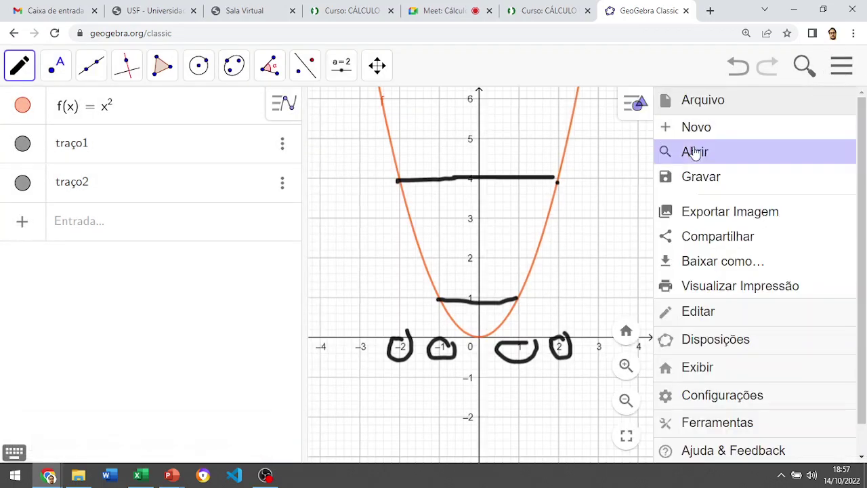
pyautogui.click(712, 127)
pyautogui.click(527, 298)
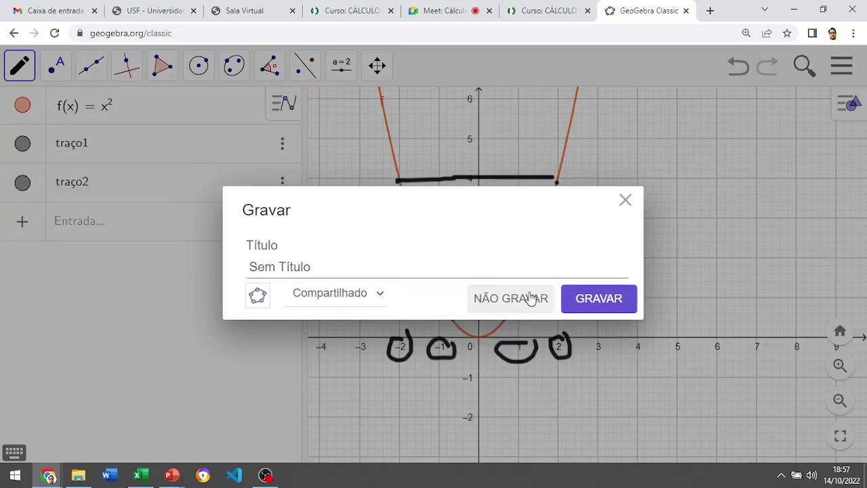
# - Check the exercise 2 formula on the PowerPoint slide and enter f(x) = (cos(x) - 1) in GeoGebra
pyautogui.hotkey('alt', 'Tab')
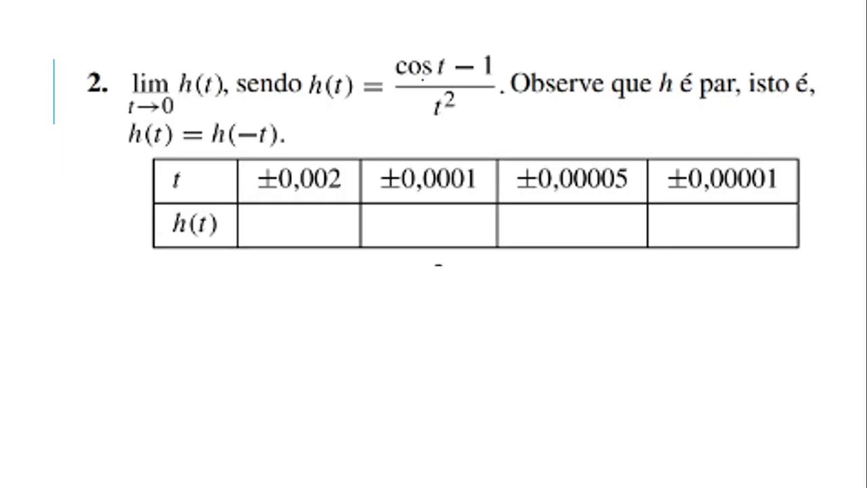
pyautogui.hotkey('alt', 'Tab')
pyautogui.click(145, 122)
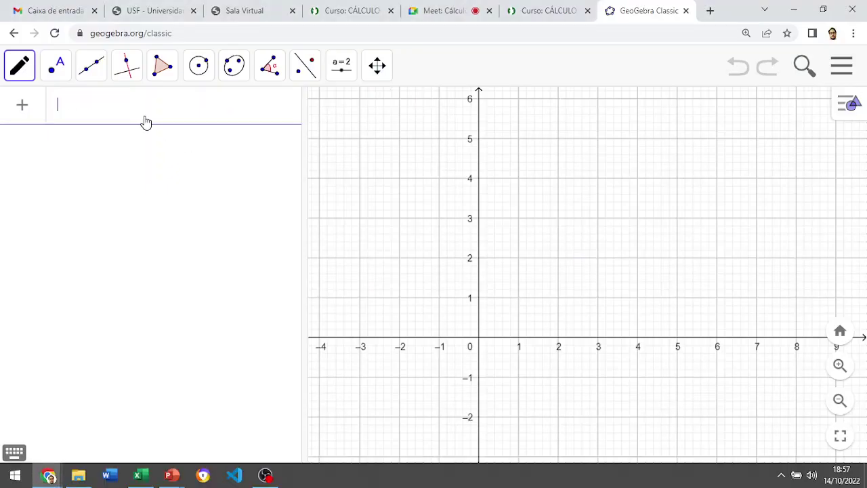
pyautogui.write('f(x')
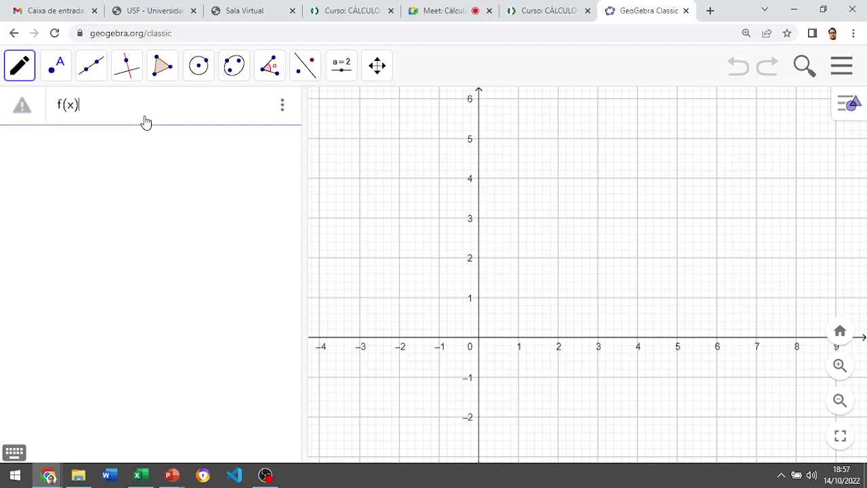
pyautogui.write('=(cos')
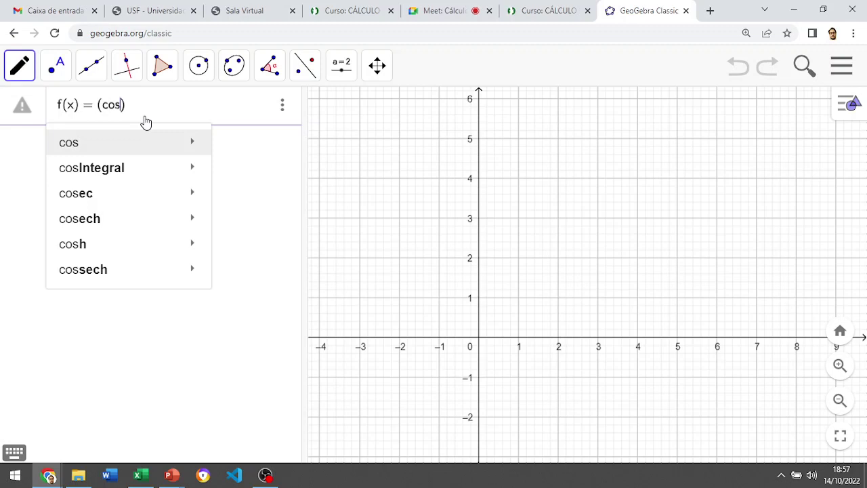
pyautogui.write('(x')
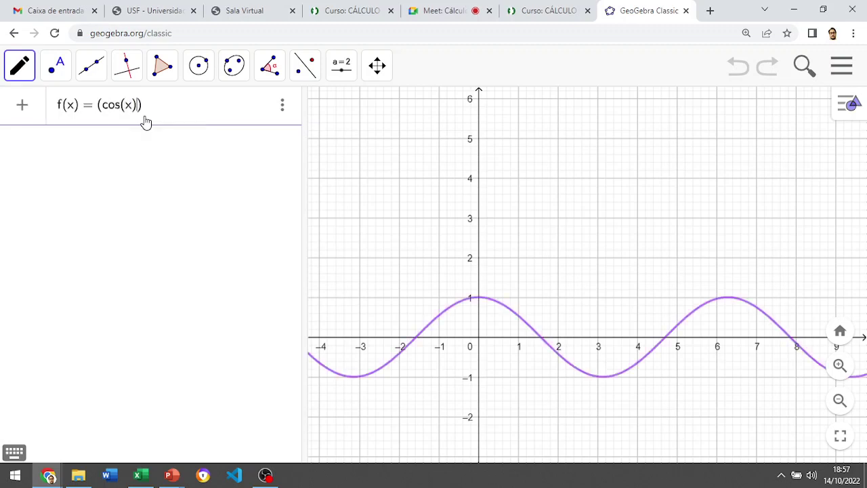
pyautogui.write('-1')
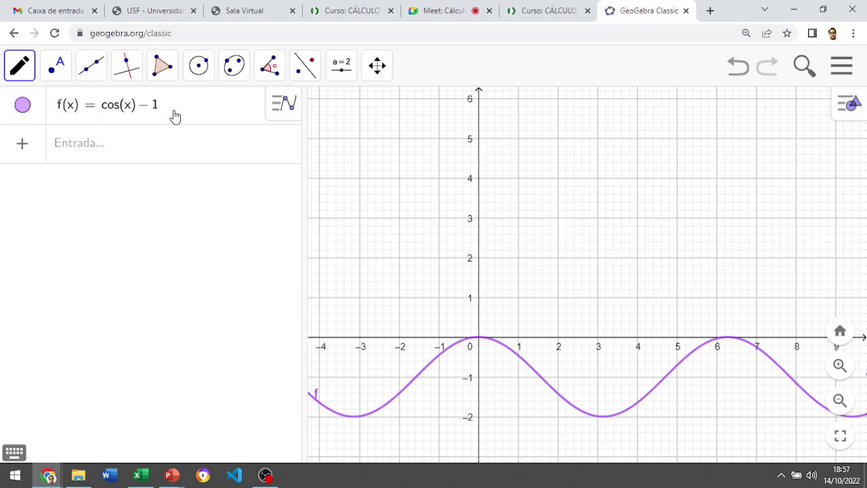
# - Complete the function as f(x) = (cos(x) - 1)/x^2 by dividing the cosine expression by x^2
pyautogui.click(174, 116)
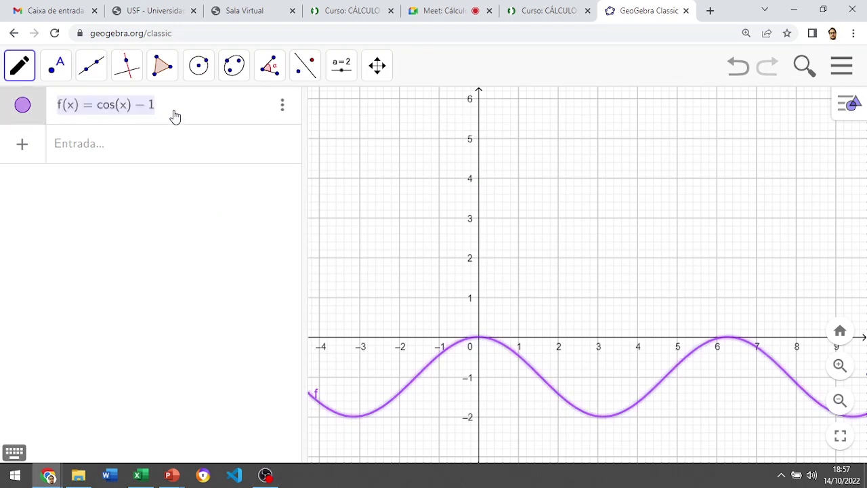
pyautogui.click(98, 110)
pyautogui.write('(')
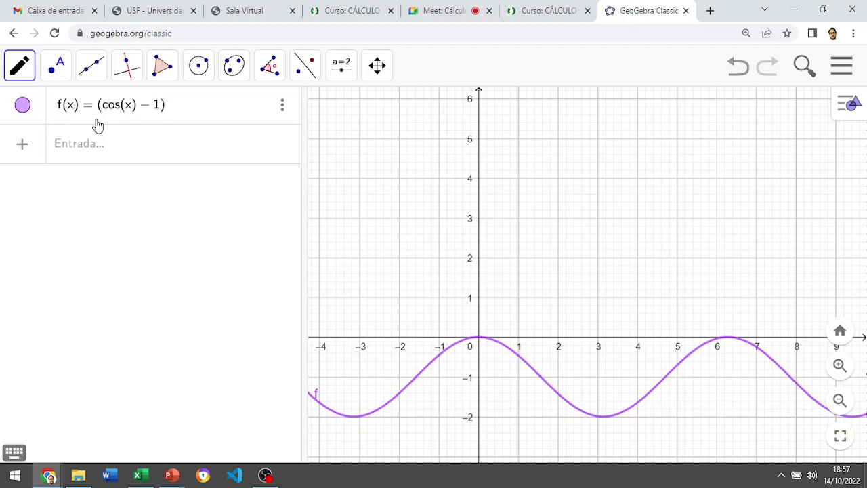
pyautogui.write('(/x')
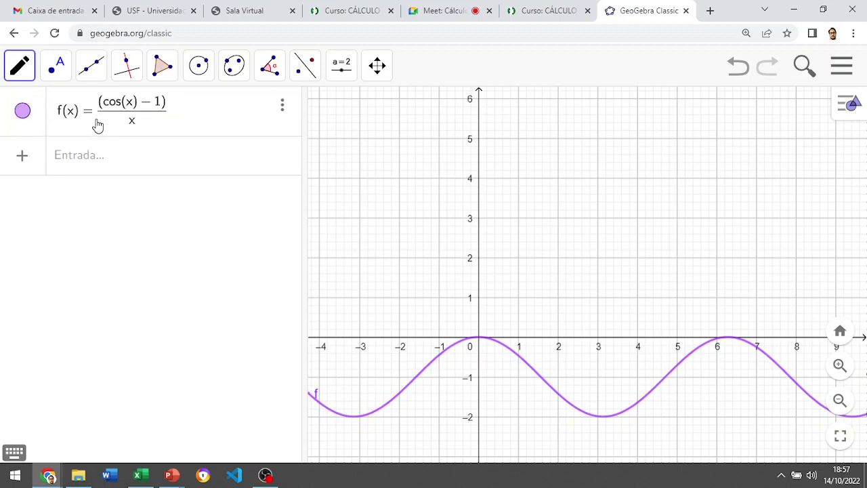
pyautogui.write('^2')
pyautogui.press('Return')
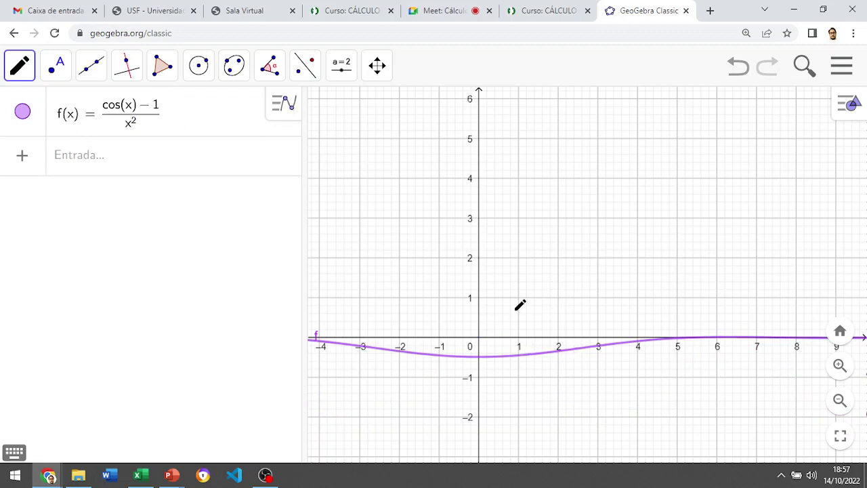
# - Centre and enlarge the graph around the y-axis to examine the curve's symmetry between about −4 and 4
pyautogui.click(13, 76)
pyautogui.click(20, 112)
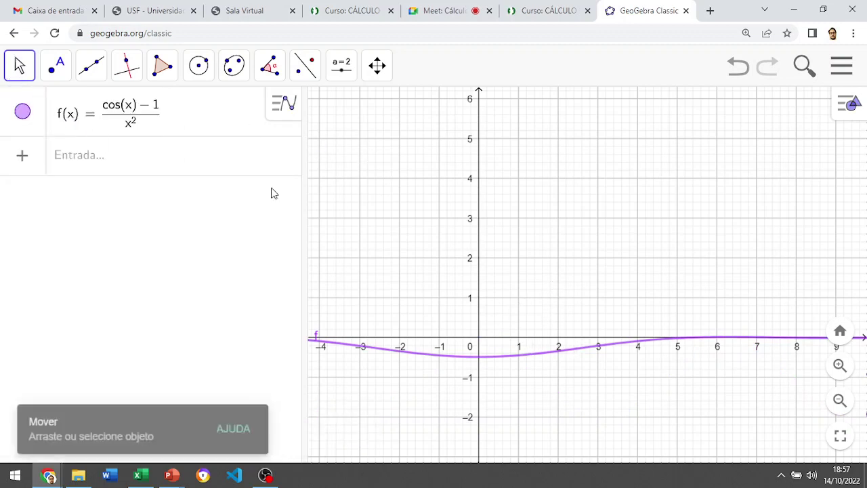
pyautogui.scroll(2, 573, 366)
pyautogui.scroll(-2, 548, 345)
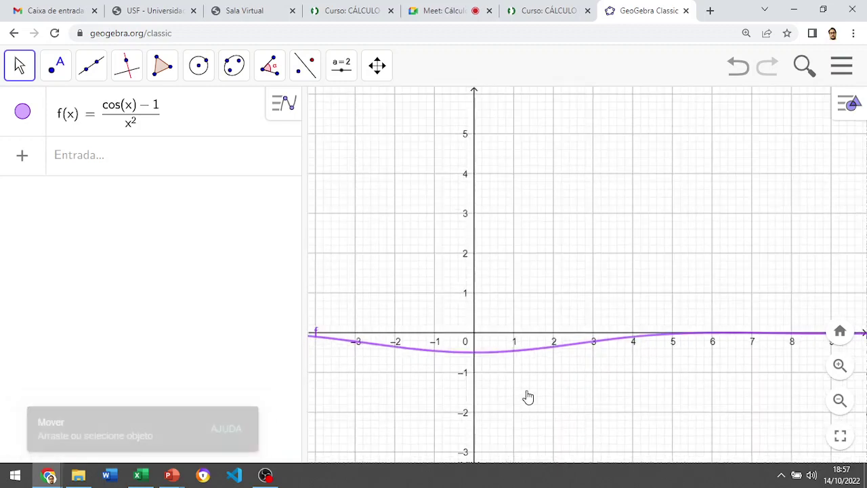
pyautogui.moveTo(528, 397); pyautogui.dragTo(645, 342)
pyautogui.scroll(-2, 672, 349)
pyautogui.scroll(1, 638, 342)
pyautogui.scroll(4, 638, 341)
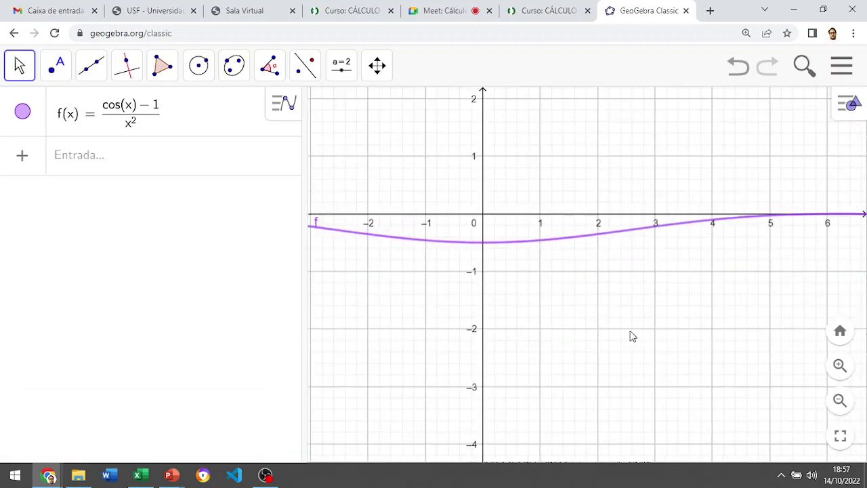
pyautogui.moveTo(504, 313); pyautogui.dragTo(605, 330)
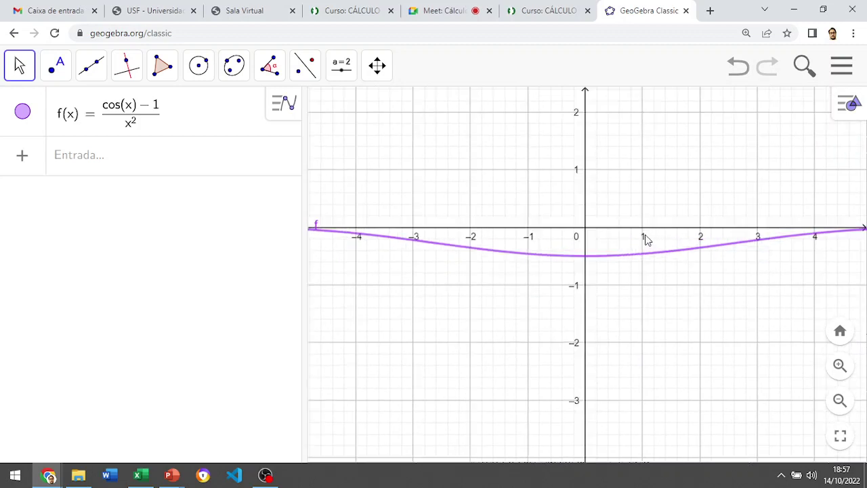
# - Use the Pen to draw vertical strokes from the x-axis to the curve at −1 and 1, joined by a horizontal line
pyautogui.click(31, 72)
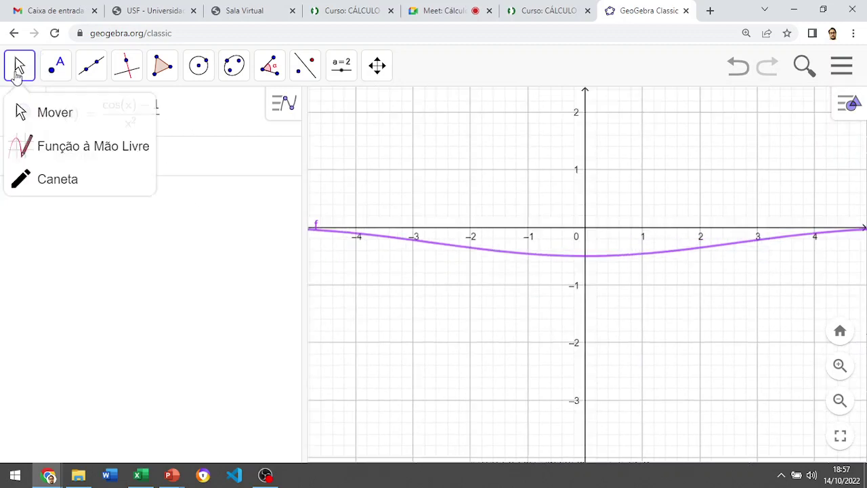
pyautogui.click(41, 181)
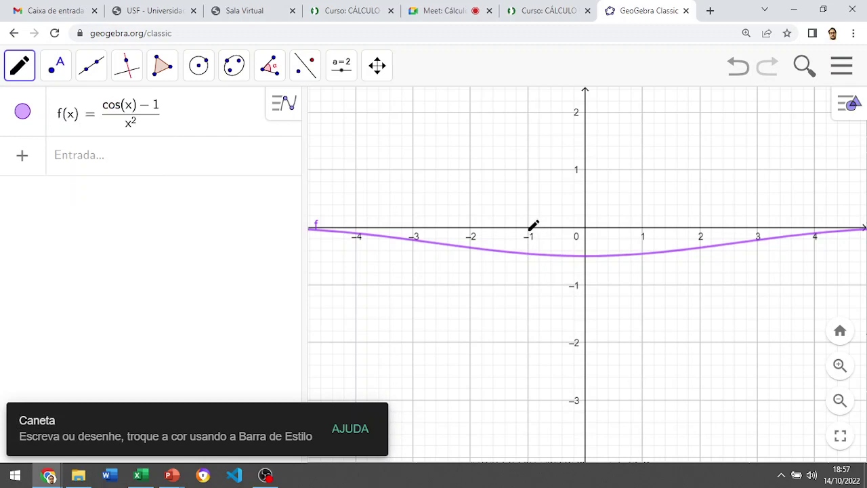
pyautogui.moveTo(527, 232); pyautogui.dragTo(527, 253)
pyautogui.moveTo(642, 236); pyautogui.dragTo(640, 253)
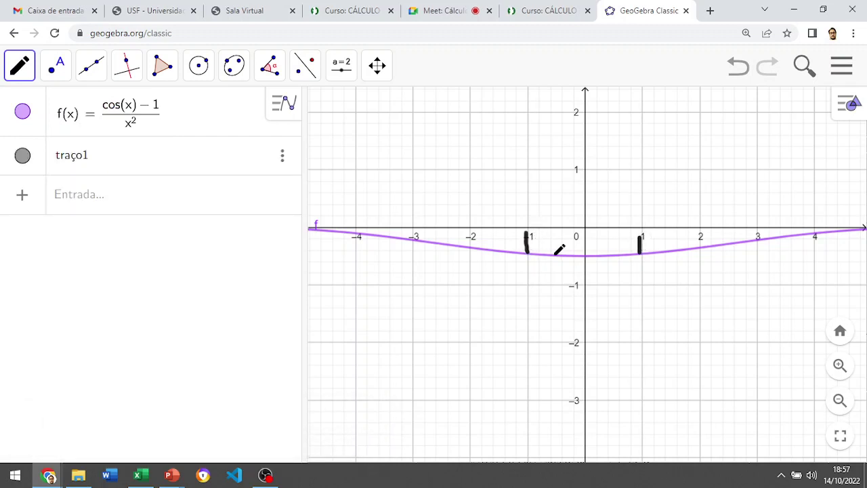
pyautogui.moveTo(527, 255); pyautogui.dragTo(649, 251)
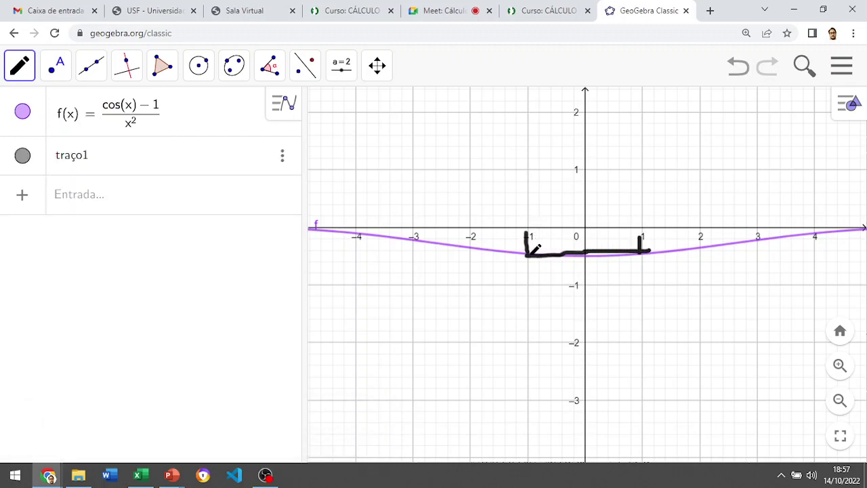
# - Draw short vertical pen strokes between the x-axis and the curve at x = ±2 and ±3
pyautogui.moveTo(468, 235); pyautogui.dragTo(467, 249)
pyautogui.moveTo(411, 232); pyautogui.dragTo(411, 239)
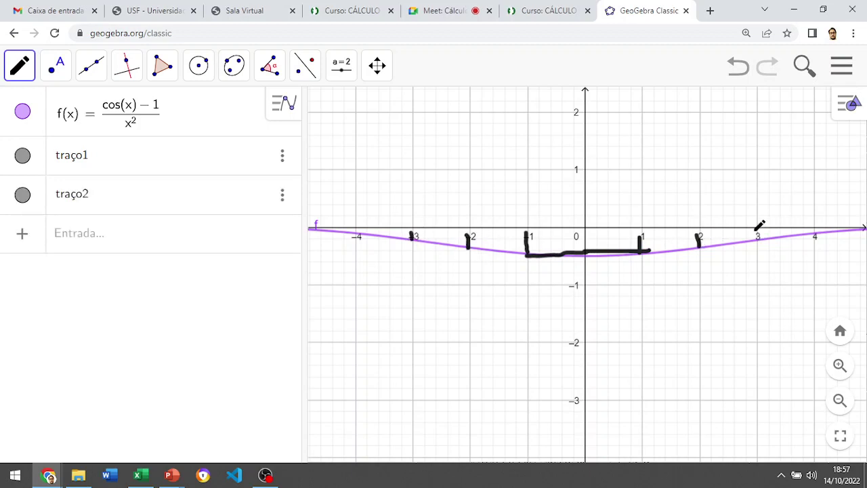
pyautogui.moveTo(754, 232); pyautogui.dragTo(756, 243)
# - Check exercise 2's table on the PowerPoint slide and switch to the Excel workbook Pasta1
pyautogui.hotkey('alt', 'Tab')
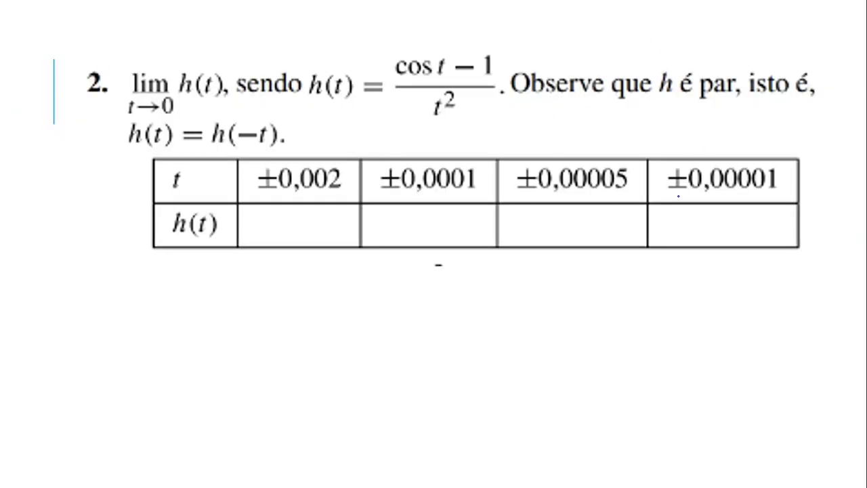
pyautogui.hotkey('alt', 'Tab')
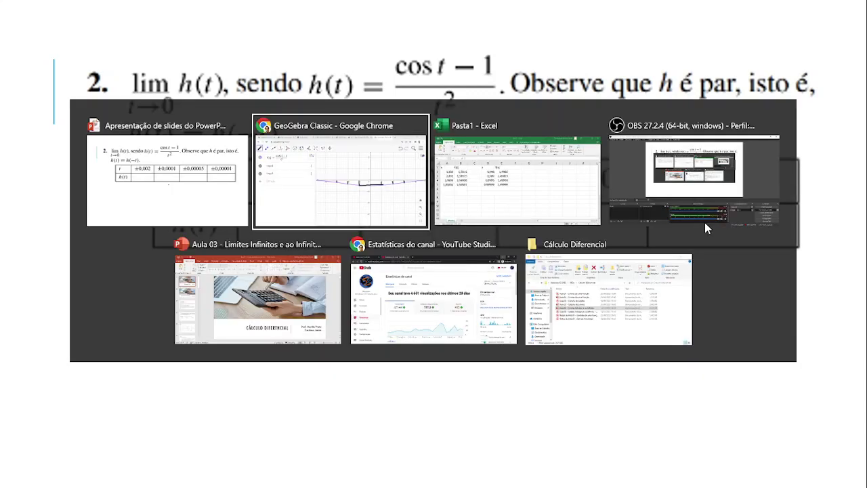
pyautogui.hotkey('alt', 'Tab')
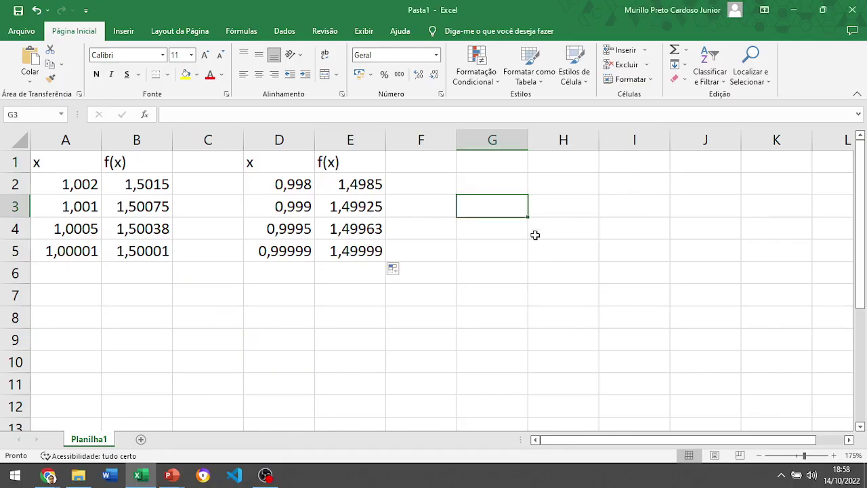
# - Label cell G1 as x and cell G2 as f(x) to start a horizontal table
pyautogui.click(517, 170)
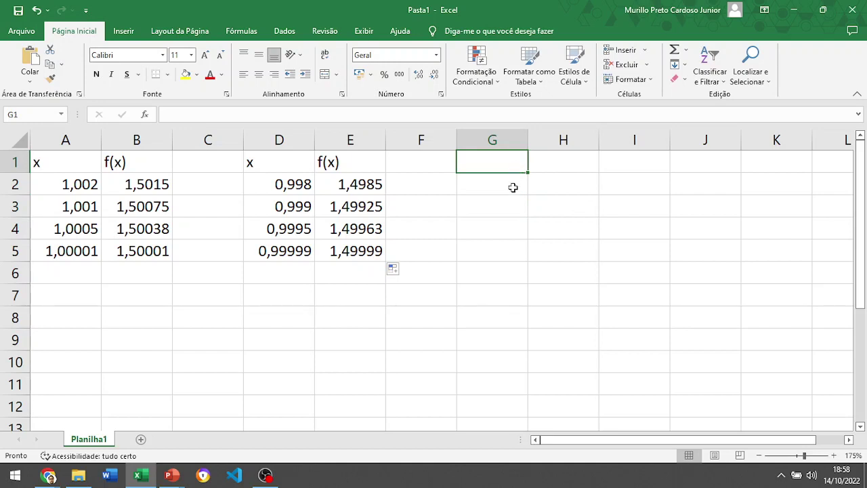
pyautogui.click(511, 186)
pyautogui.click(507, 164)
pyautogui.write('x')
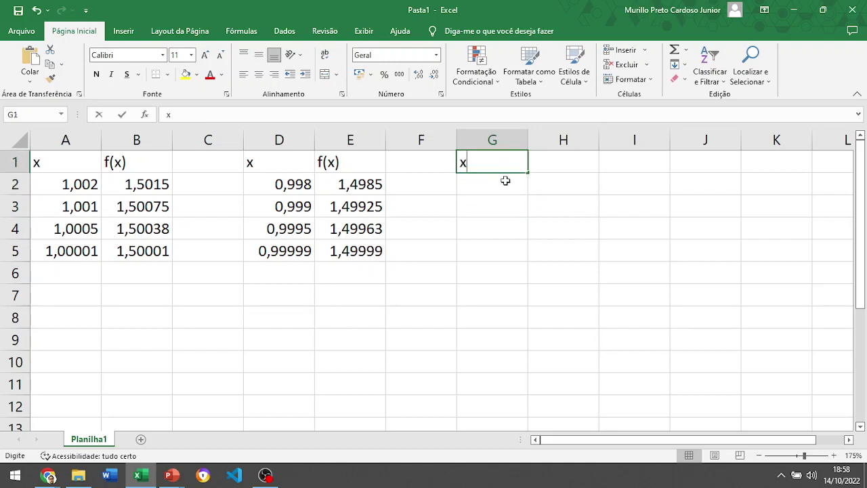
pyautogui.click(506, 183)
pyautogui.write('f(x)')
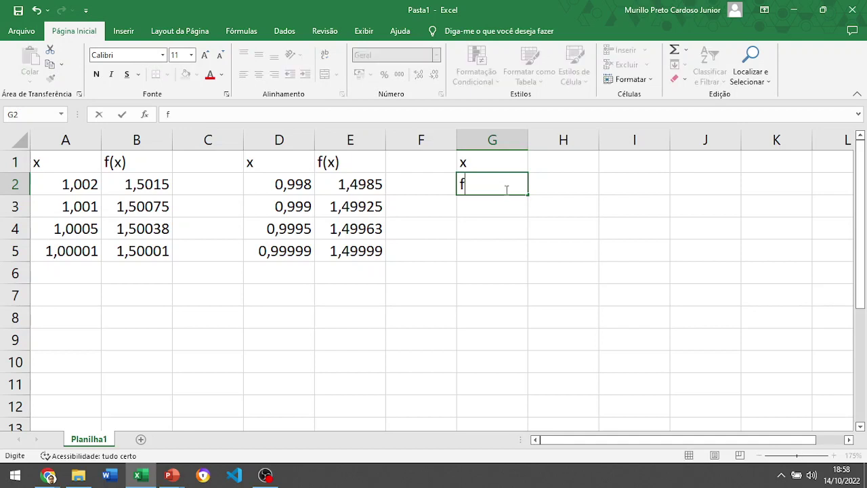
pyautogui.press('BackSpace')
pyautogui.write(')')
pyautogui.press('Tab')
pyautogui.press('Up')
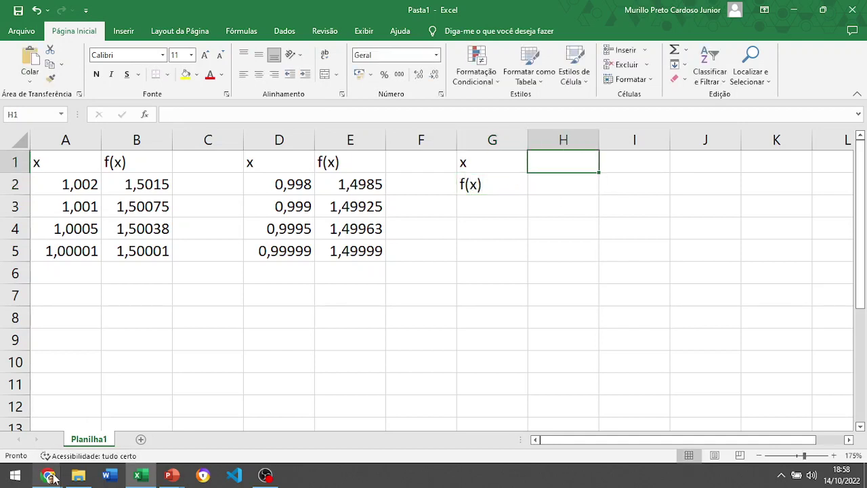
# - Check the first t value in the slide's table and enter 0,002 in cell H1 of the Excel sheet
pyautogui.moveTo(172, 476)
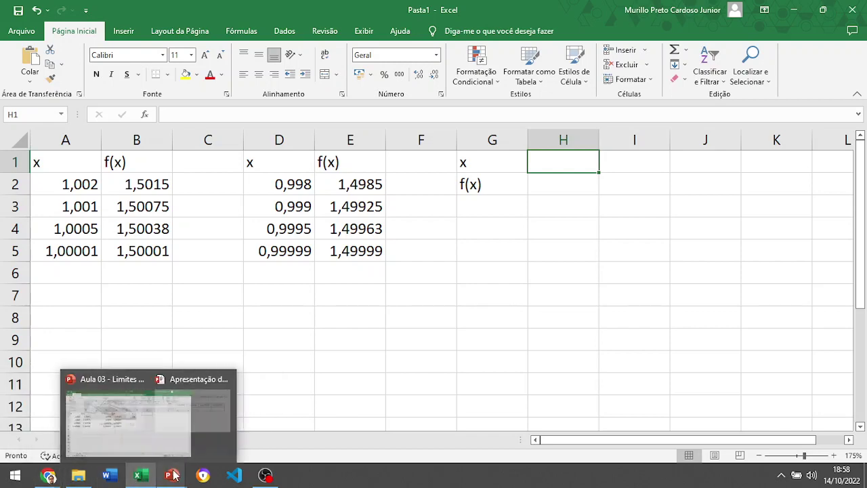
pyautogui.click(240, 425)
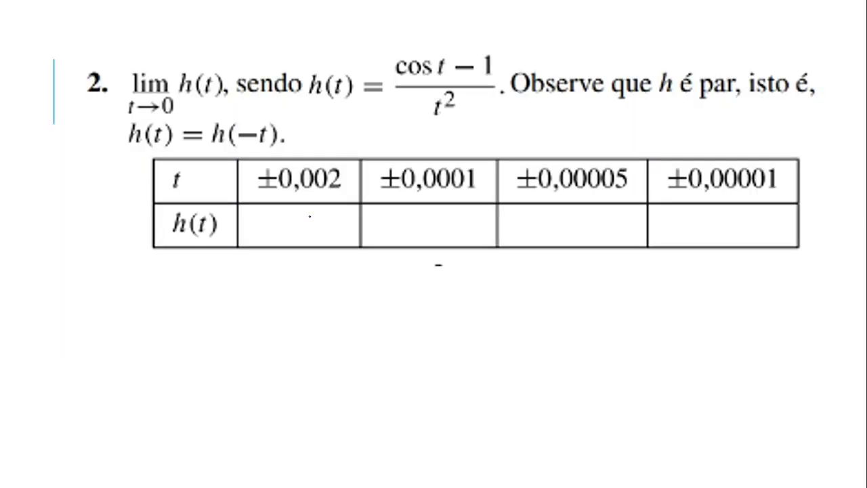
pyautogui.hotkey('alt', 'Tab')
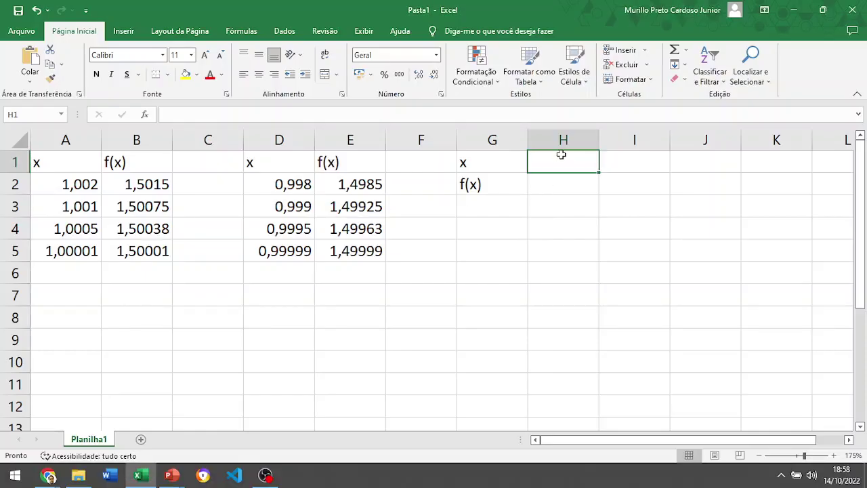
pyautogui.write('0,0')
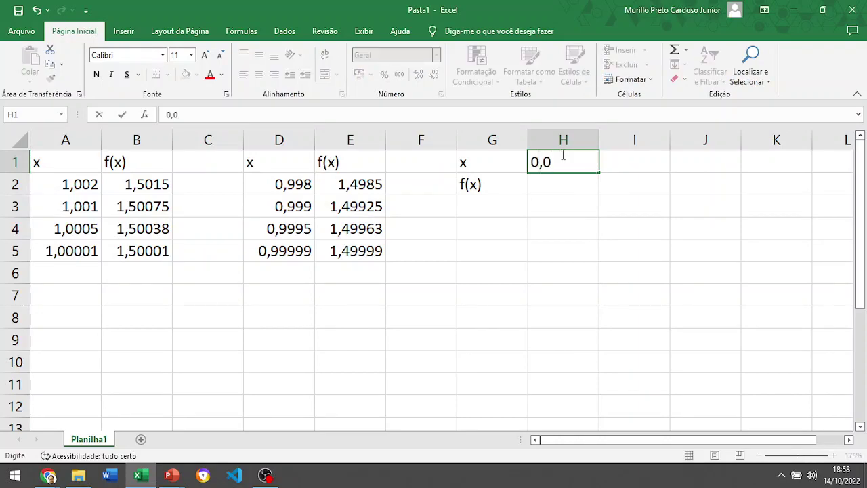
pyautogui.hotkey('alt', 'Tab')
pyautogui.hotkey('alt', 'Tab')
pyautogui.write('02')
pyautogui.press('Tab')
# - Check the second t value on the slide and enter 0,0001 in cell I1
pyautogui.hotkey('alt', 'Tab')
pyautogui.hotkey('alt', 'Tab')
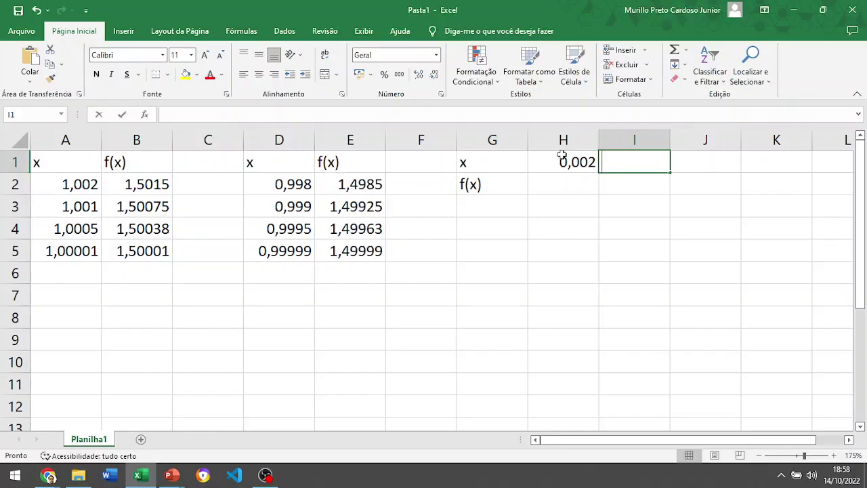
pyautogui.write('0,0001')
pyautogui.hotkey('alt', 'Tab')
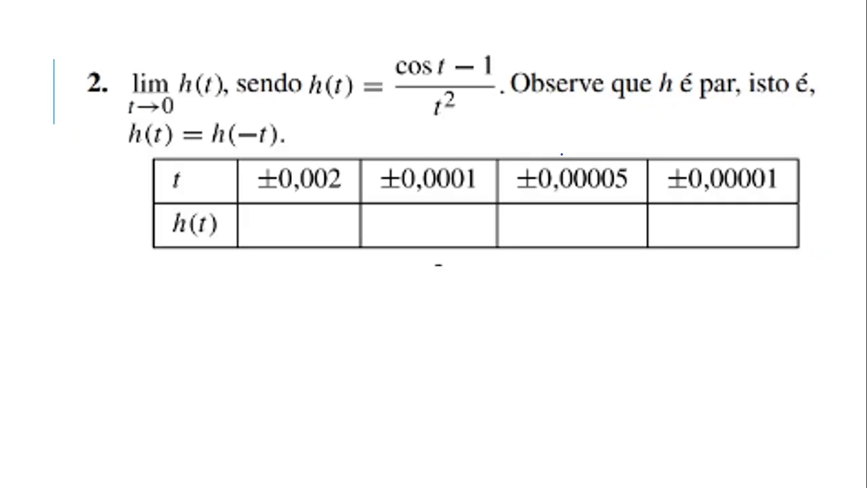
pyautogui.hotkey('alt', 'Tab')
pyautogui.press('Tab')
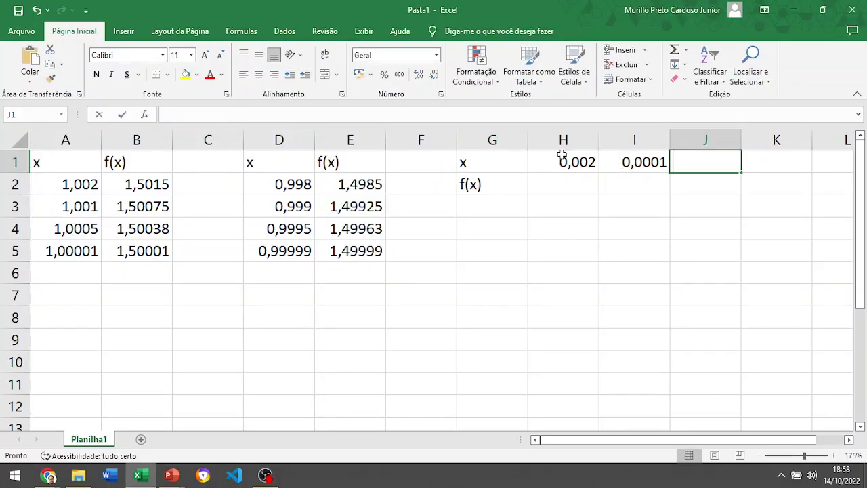
# - Enter the remaining t values from the slide, 0,00005 in cell J1 and 0,00001 in K1
pyautogui.write('0,00005')
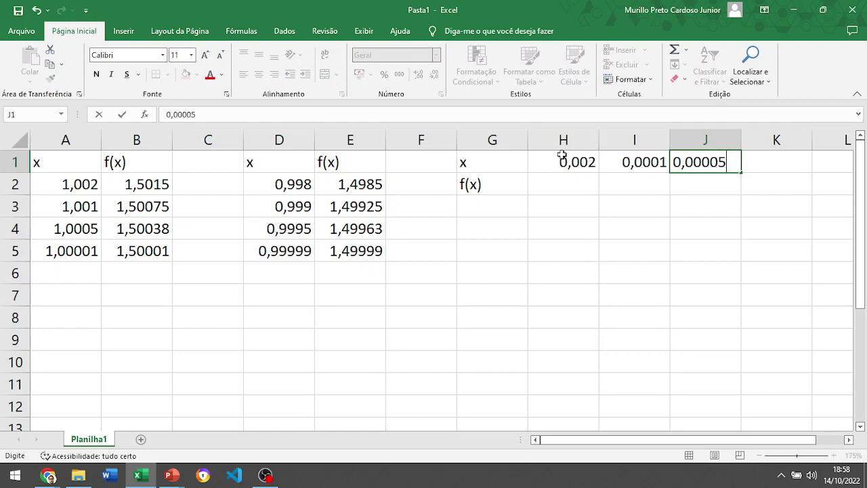
pyautogui.hotkey('alt', 'Tab')
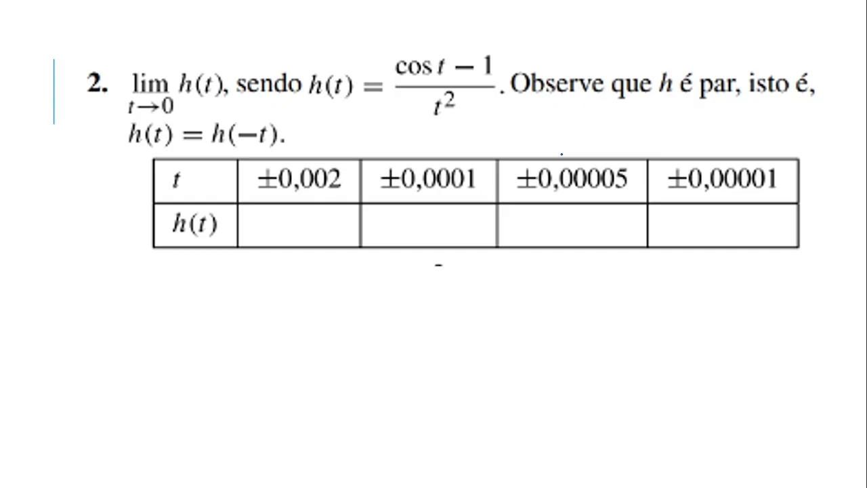
pyautogui.hotkey('alt', 'Tab')
pyautogui.press('Tab')
pyautogui.write('0,00')
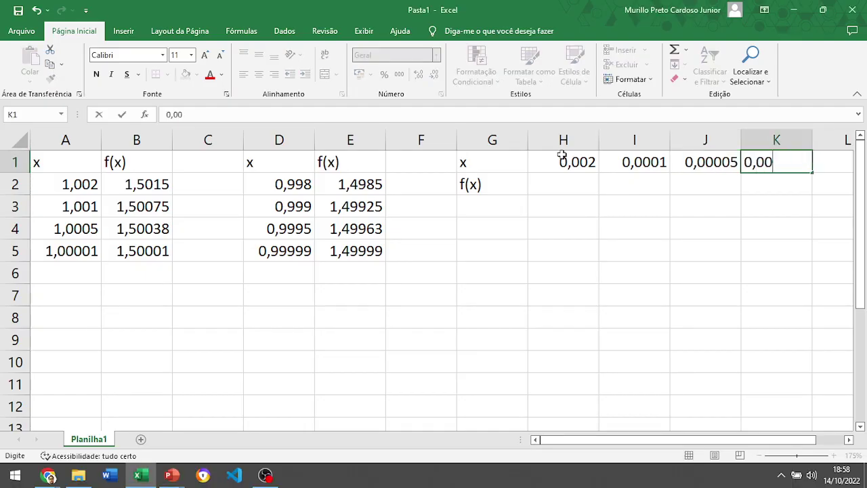
pyautogui.write('001')
pyautogui.press('Return')
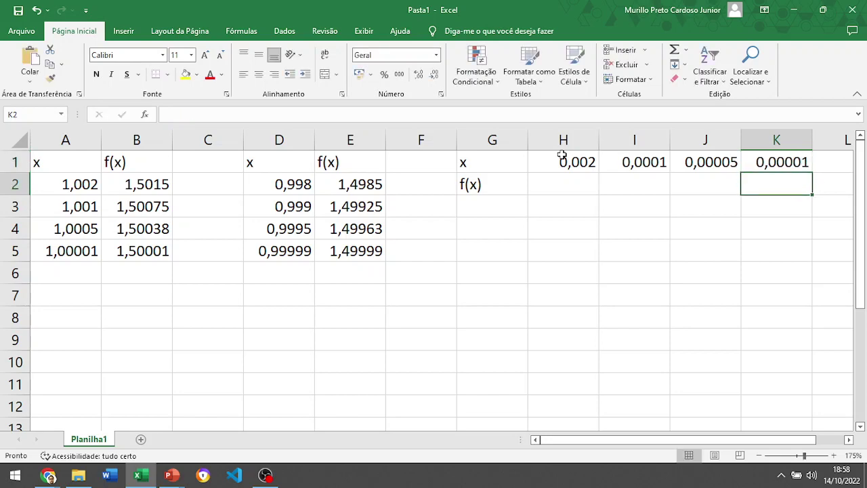
# - Check the variable name on the slide, and relabel cell G1 as t and cell G2 as f(t) in the Excel sheet
pyautogui.click(575, 189)
pyautogui.hotkey('alt', 'Tab')
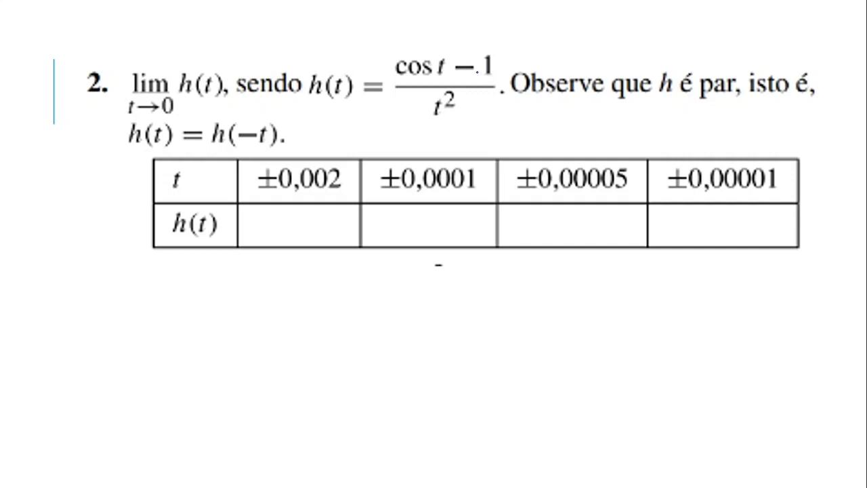
pyautogui.hotkey('alt', 'Tab')
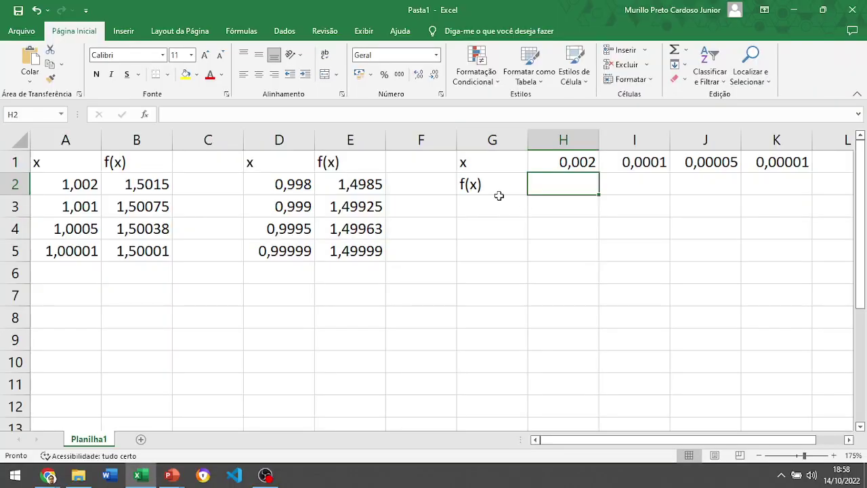
pyautogui.click(488, 167)
pyautogui.write('t')
pyautogui.press('Return')
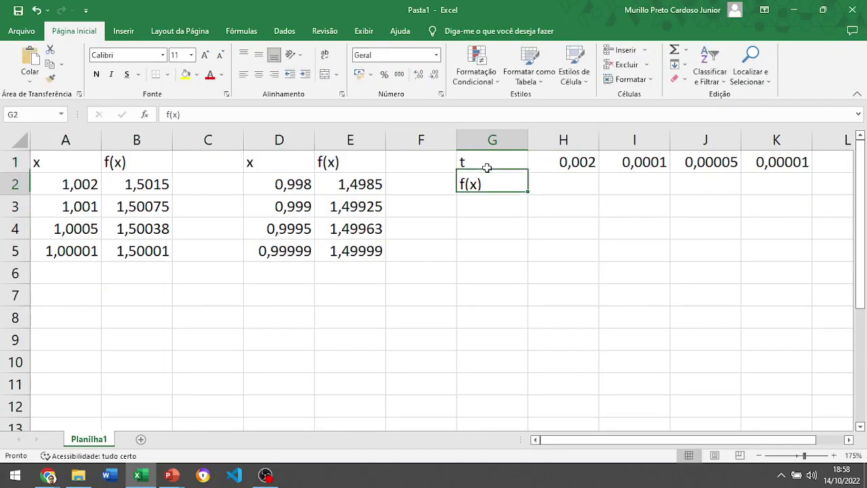
pyautogui.write('f')
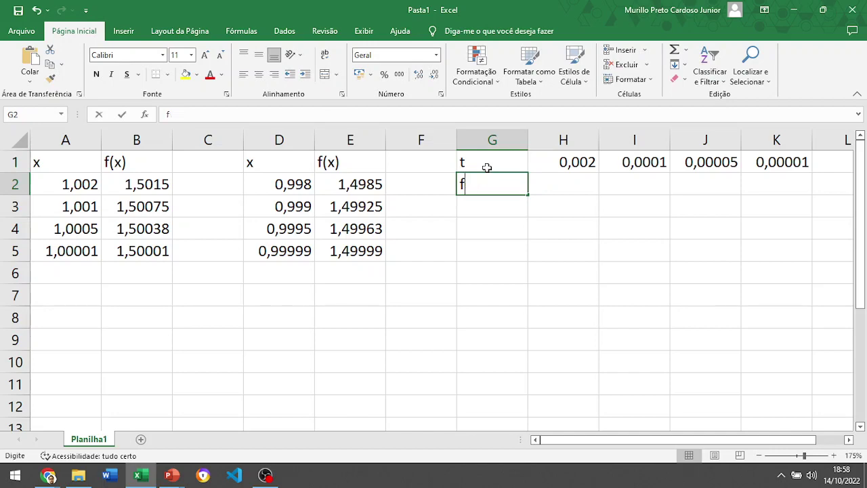
pyautogui.write('(t)')
pyautogui.press('Tab')
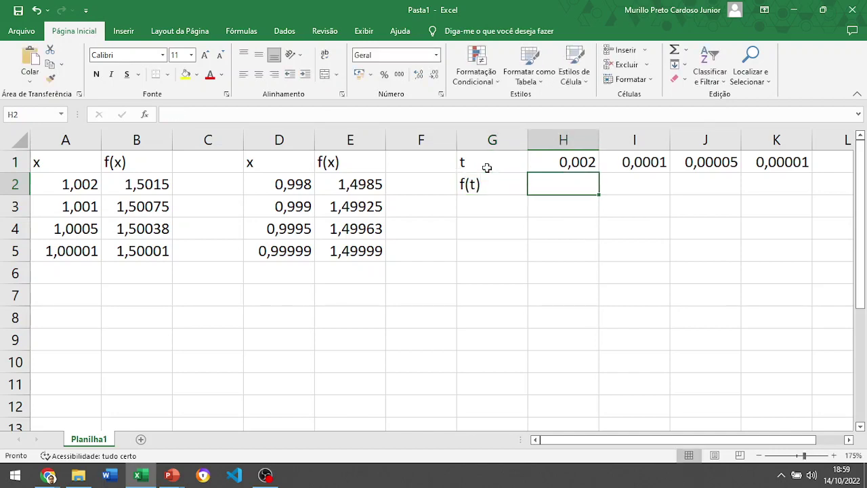
# - Enter the formula =(cos(H1)-1)/(H1^2) in cell H2 to compute the function at the first t value
pyautogui.write('=')
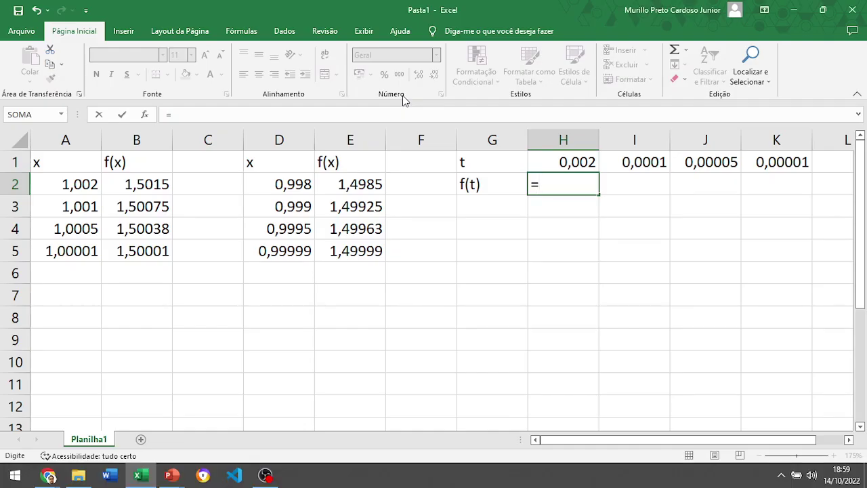
pyautogui.write('(cos')
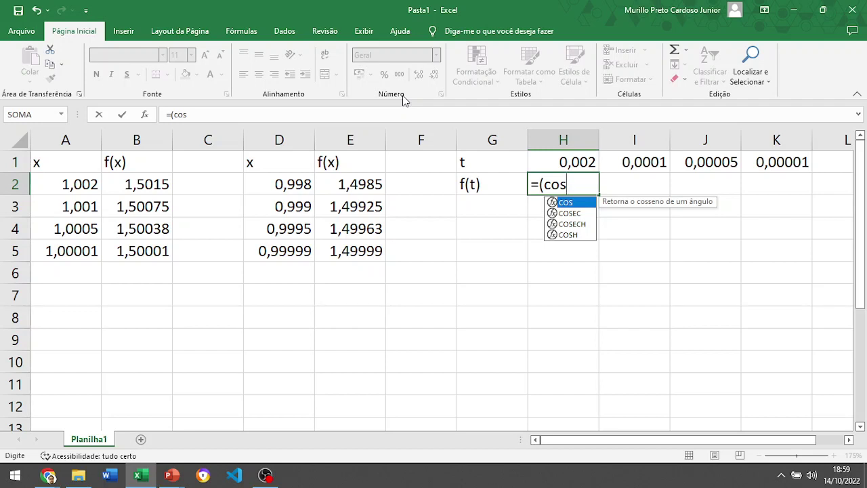
pyautogui.write('(')
pyautogui.press('Up')
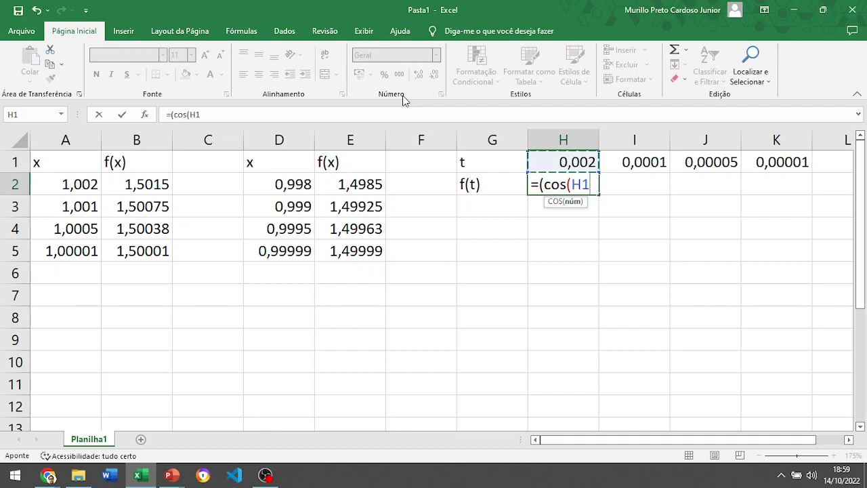
pyautogui.write(')-')
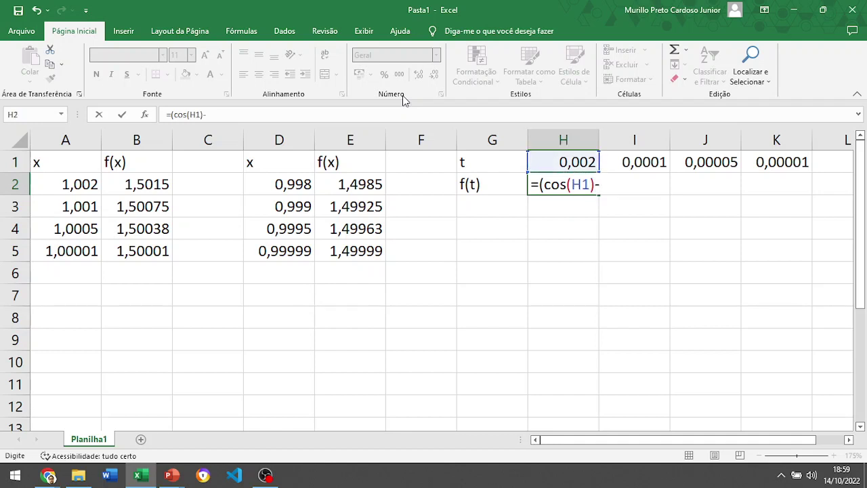
pyautogui.write('1)/(')
pyautogui.click(571, 167)
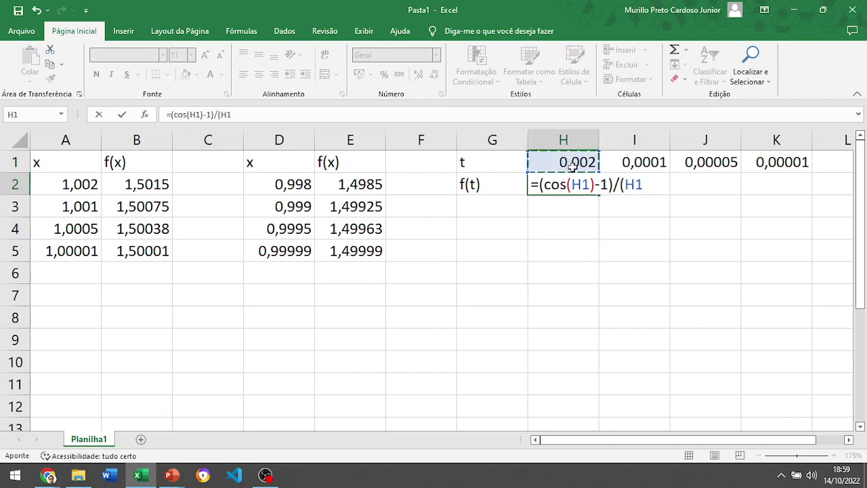
pyautogui.write('^2')
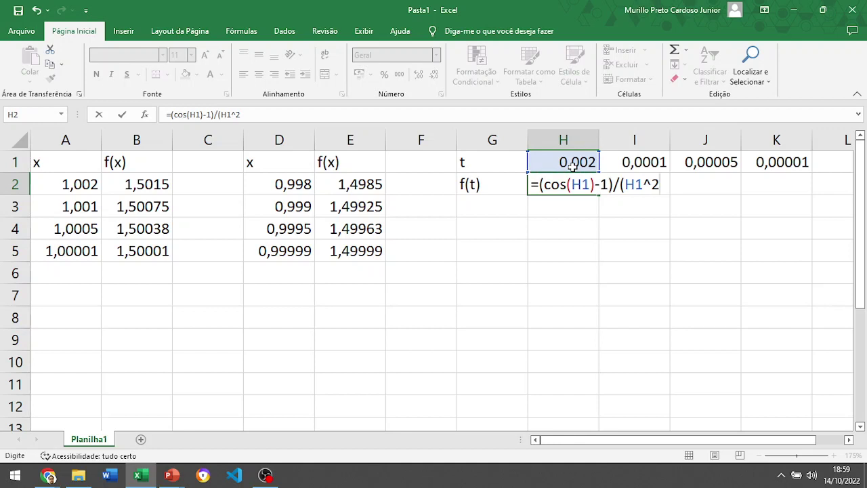
pyautogui.write(')')
pyautogui.press('Return')
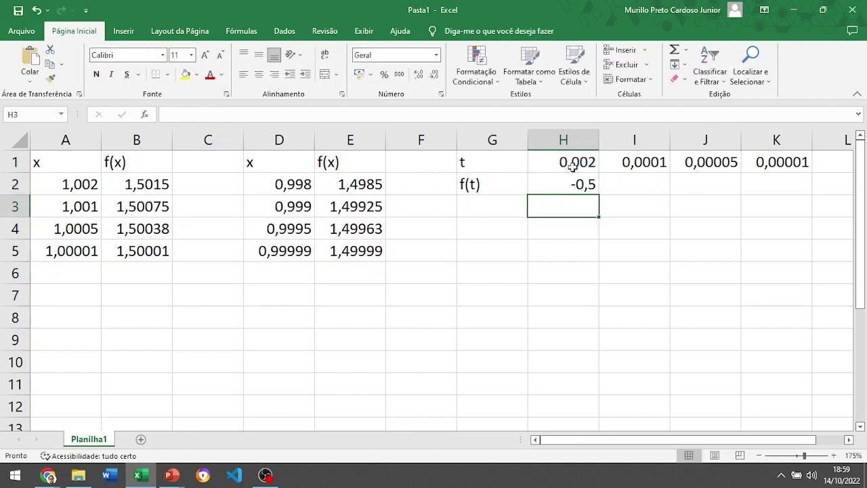
# - Fill the H2 formula across to K2 for the remaining t values and compare the table with the slide
pyautogui.click(579, 188)
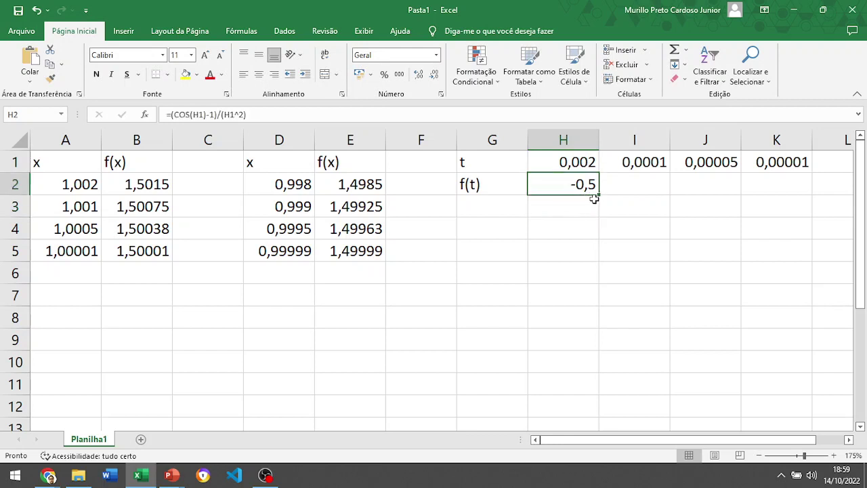
pyautogui.moveTo(599, 195); pyautogui.dragTo(783, 187)
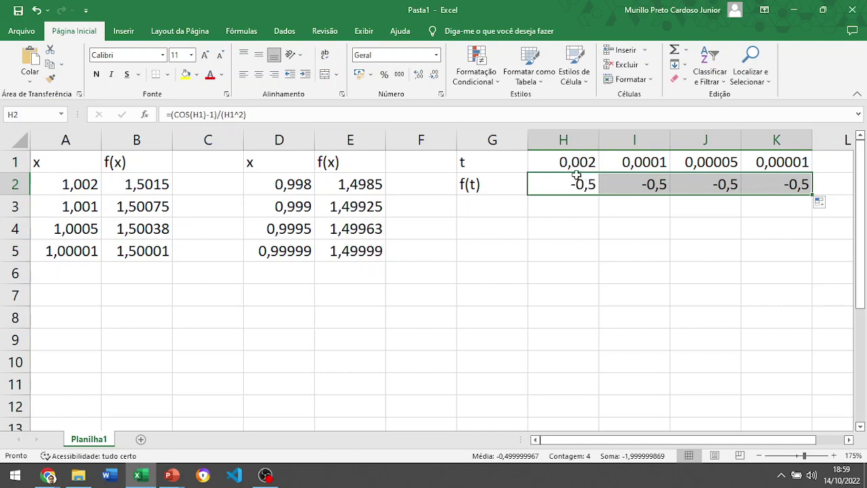
pyautogui.click(662, 250)
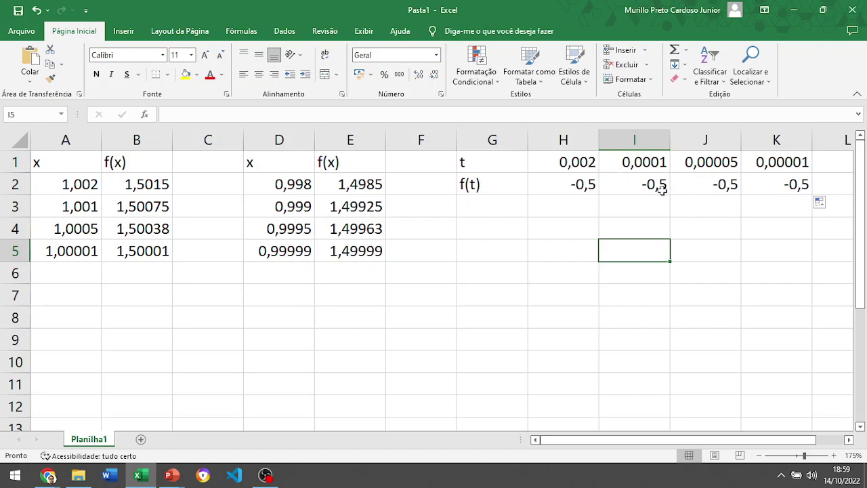
pyautogui.hotkey('alt', 'Tab')
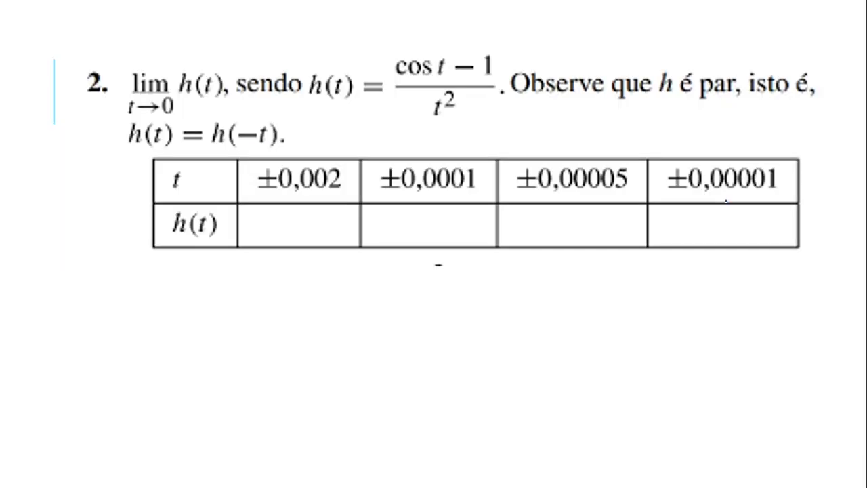
pyautogui.hotkey('alt', 'Tab')
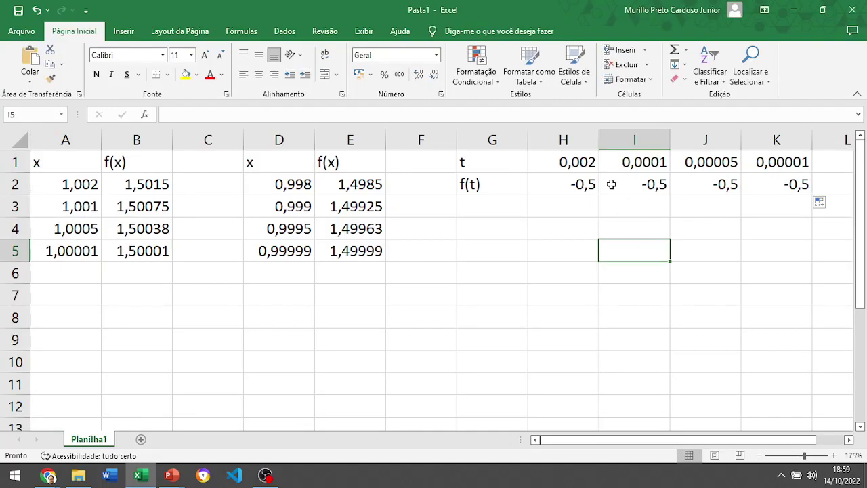
# - Increase the displayed precision of the f(t) results in H2:K2 to seven decimal places
pyautogui.moveTo(558, 186); pyautogui.dragTo(764, 185)
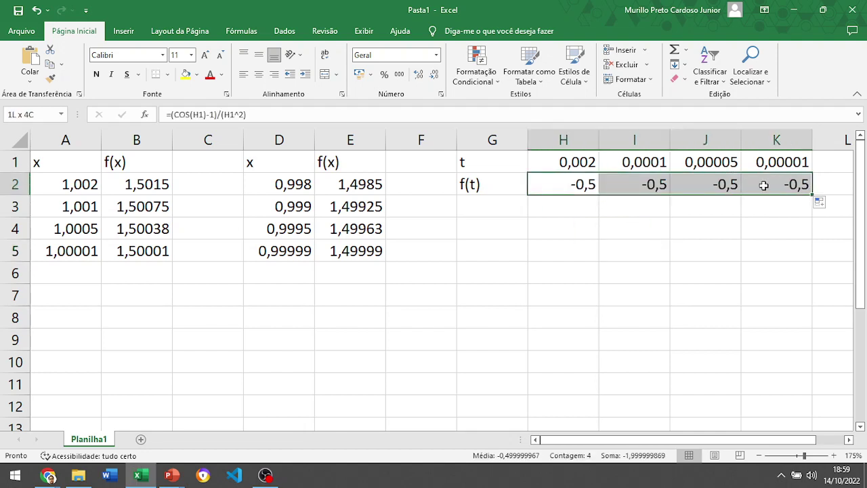
pyautogui.click(418, 75)
pyautogui.click(418, 74)
pyautogui.click(418, 75)
pyautogui.click(418, 74)
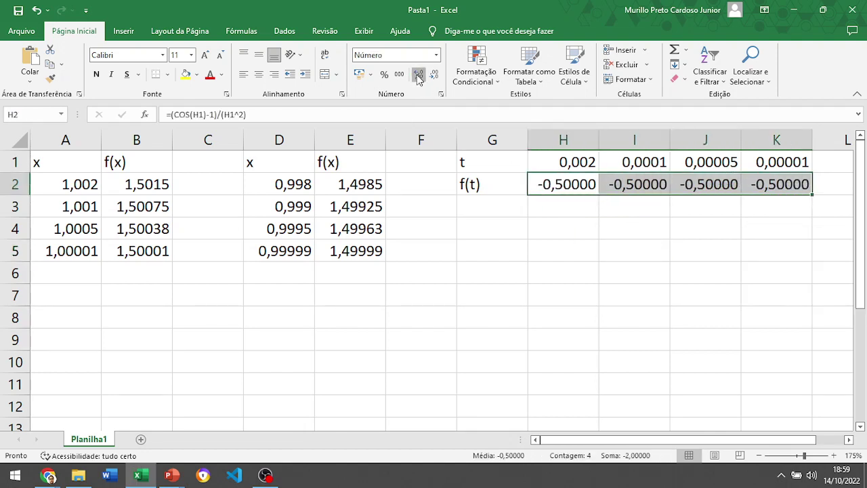
pyautogui.click(418, 75)
pyautogui.click(418, 75)
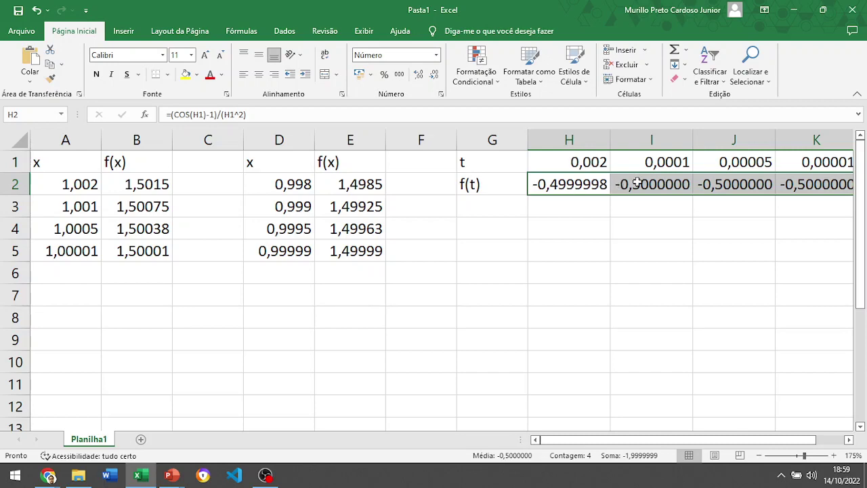
# - Reduce the number of decimal places displayed for the f(t) results in H2:K2
pyautogui.click(433, 75)
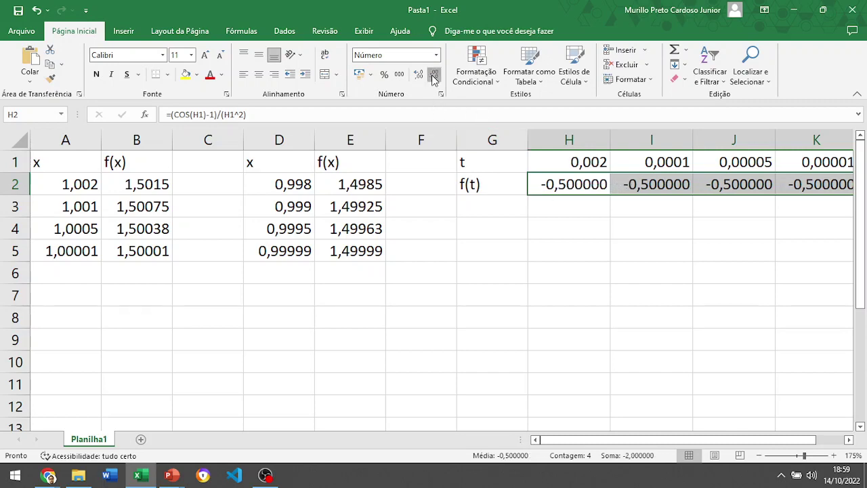
pyautogui.click(434, 74)
pyautogui.click(434, 75)
pyautogui.click(433, 75)
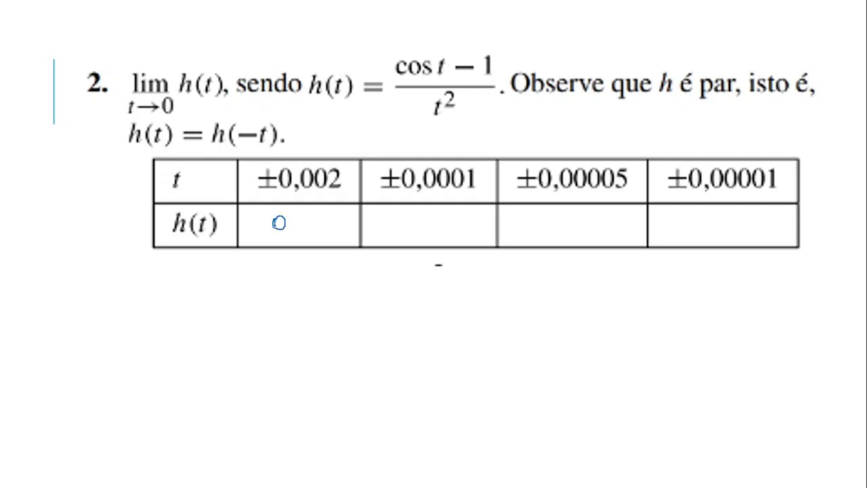
# - On the exercise 2 slide, handwrite -0,5 in all four h(t) cells of the table
pyautogui.moveTo(254, 227); pyautogui.dragTo(262, 227)
pyautogui.moveTo(275, 234); pyautogui.dragTo(287, 219)
pyautogui.moveTo(405, 215); pyautogui.dragTo(425, 229)
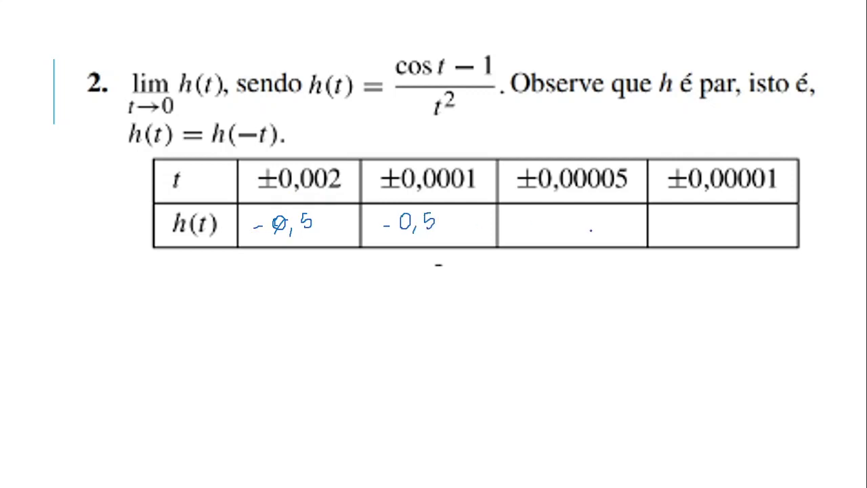
pyautogui.moveTo(563, 215)
pyautogui.mouseDown()
pyautogui.moveTo(556, 226)
pyautogui.moveTo(563, 217)
pyautogui.mouseUp()
pyautogui.moveTo(572, 226)
pyautogui.mouseDown()
pyautogui.moveTo(571, 233)
pyautogui.moveTo(581, 219)
pyautogui.moveTo(586, 231)
pyautogui.mouseUp()
pyautogui.click(707, 215)
pyautogui.moveTo(712, 216); pyautogui.dragTo(738, 225)
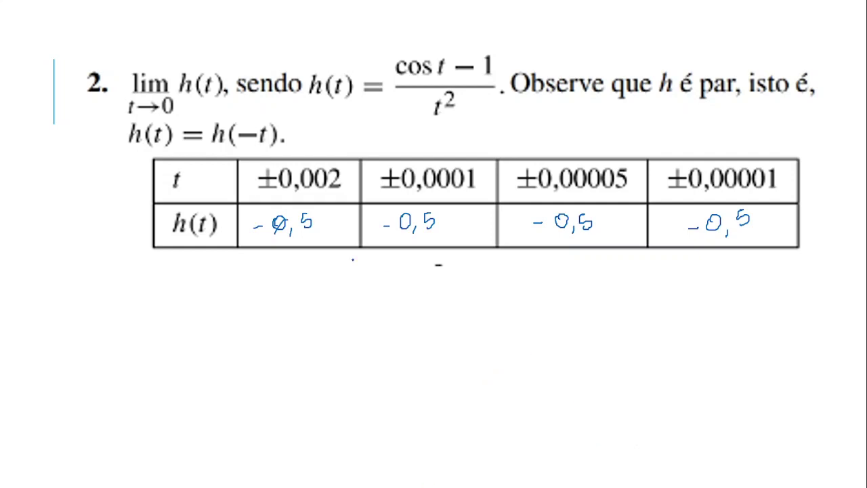
# - Handwrite the conclusion lim h(t) = -0,5 with t→0 below the slide's table and underline the answer twice
pyautogui.moveTo(145, 333)
pyautogui.mouseDown()
pyautogui.moveTo(150, 318)
pyautogui.moveTo(166, 333)
pyautogui.moveTo(225, 336)
pyautogui.mouseUp()
pyautogui.moveTo(238, 308)
pyautogui.mouseDown()
pyautogui.moveTo(236, 339)
pyautogui.moveTo(249, 330)
pyautogui.mouseUp()
pyautogui.moveTo(251, 309); pyautogui.dragTo(254, 344)
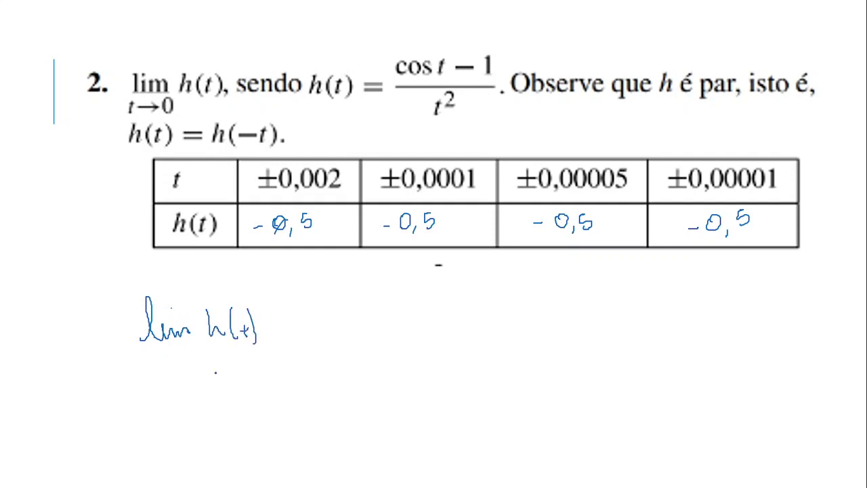
pyautogui.moveTo(141, 371)
pyautogui.mouseDown()
pyautogui.moveTo(153, 391)
pyautogui.moveTo(193, 376)
pyautogui.mouseUp()
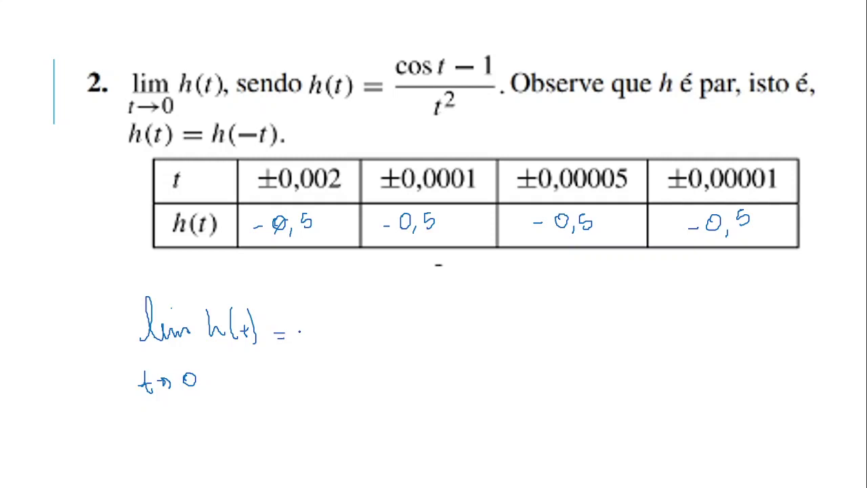
pyautogui.moveTo(327, 322)
pyautogui.mouseDown()
pyautogui.moveTo(365, 329)
pyautogui.moveTo(356, 336)
pyautogui.mouseUp()
pyautogui.moveTo(409, 335)
pyautogui.mouseDown()
pyautogui.moveTo(310, 378)
pyautogui.moveTo(393, 357)
pyautogui.mouseUp()
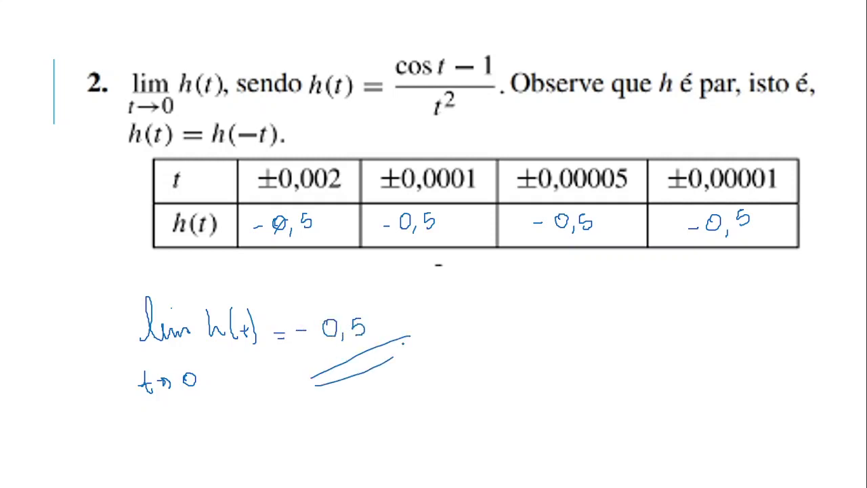
# - Switch to GeoGebra, activate the Move tool (Mover), and hide the pen strokes traço1 and traço2
pyautogui.hotkey('alt', 'Tab')
pyautogui.hotkey('alt', 'Tab')
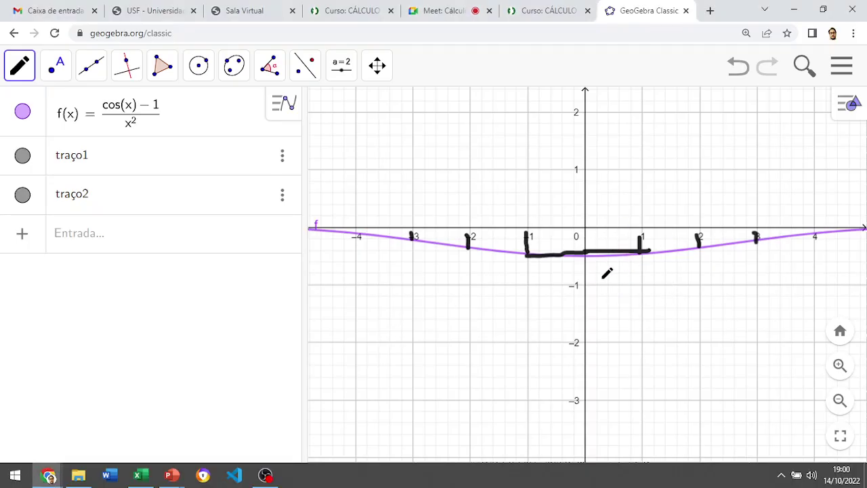
pyautogui.click(20, 76)
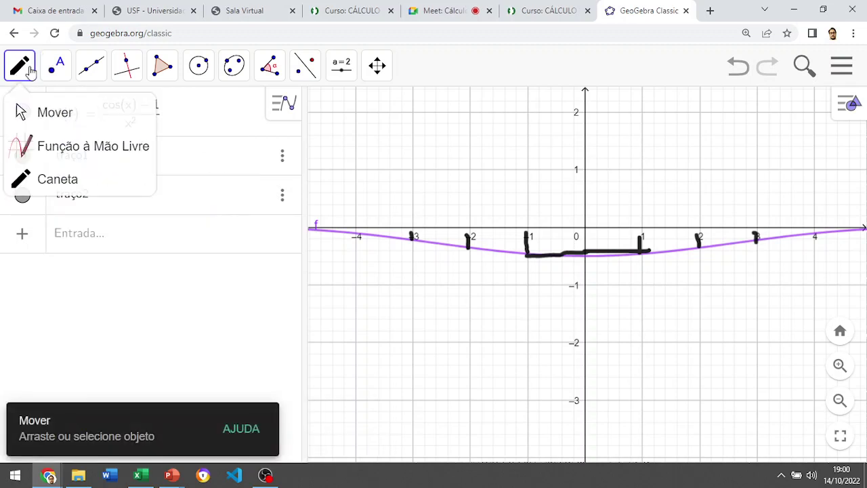
pyautogui.moveTo(56, 65)
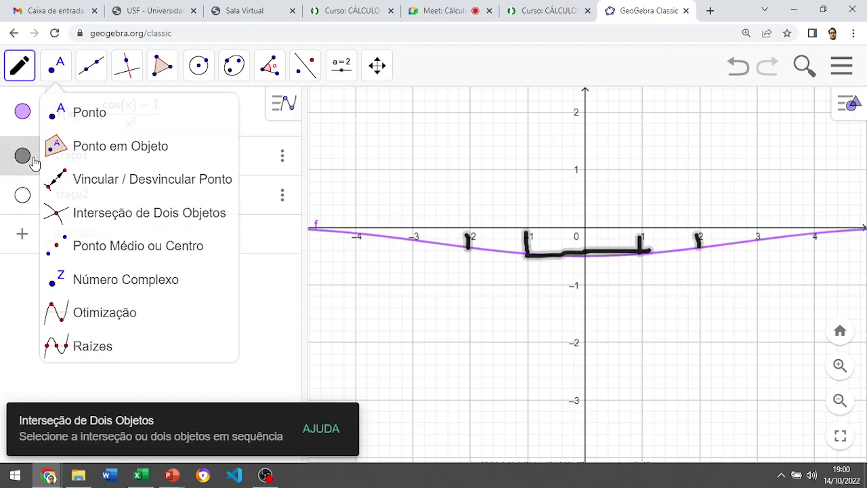
pyautogui.click(27, 86)
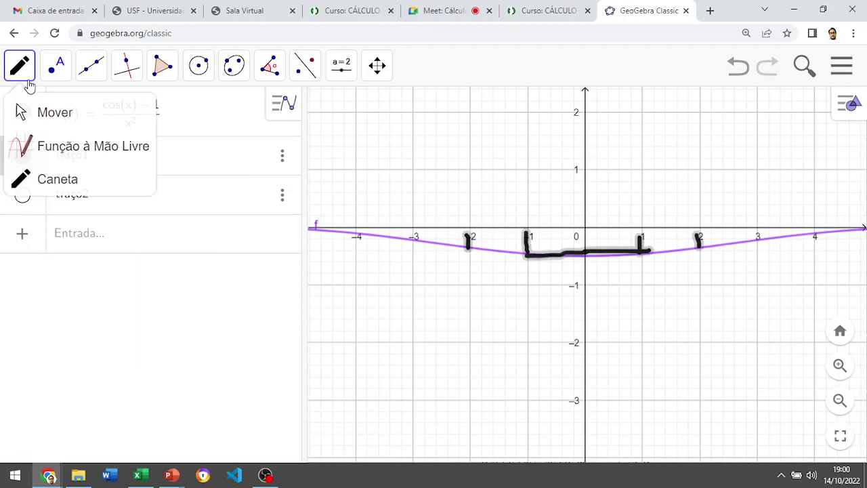
pyautogui.click(37, 111)
pyautogui.click(22, 155)
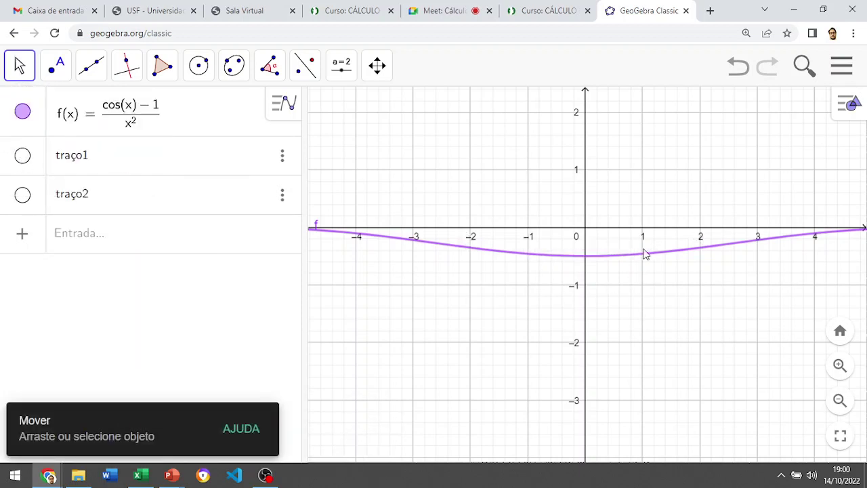
# - Draw two pen arrows along the curve near y = -0.5, pointing toward the y-axis from both sides
pyautogui.scroll(5, 635, 285)
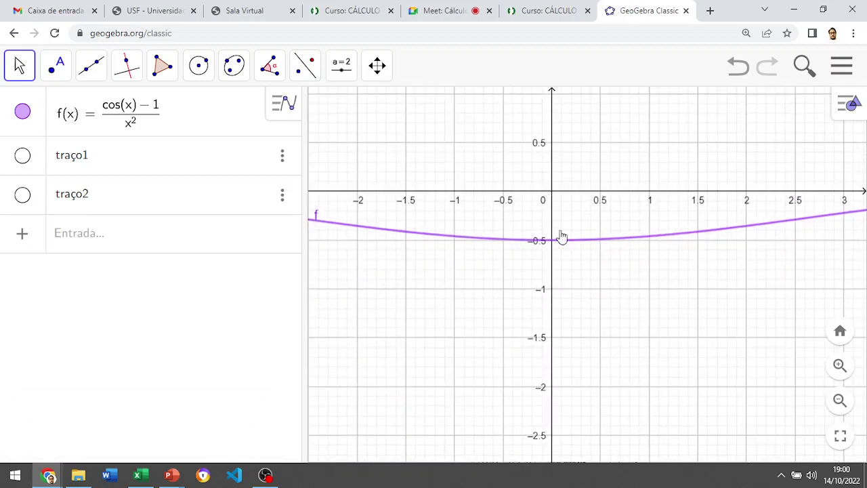
pyautogui.click(26, 68)
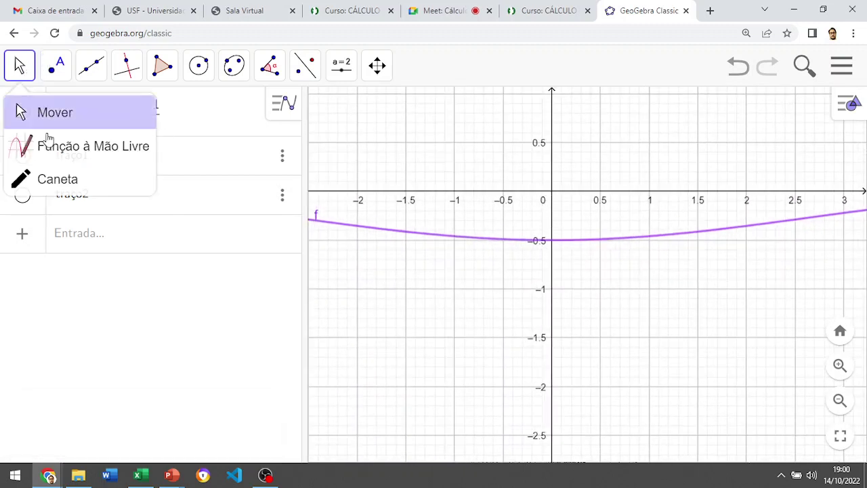
pyautogui.click(86, 181)
pyautogui.moveTo(585, 237); pyautogui.dragTo(558, 239)
pyautogui.moveTo(505, 240)
pyautogui.mouseDown()
pyautogui.moveTo(532, 234)
pyautogui.moveTo(530, 245)
pyautogui.mouseUp()
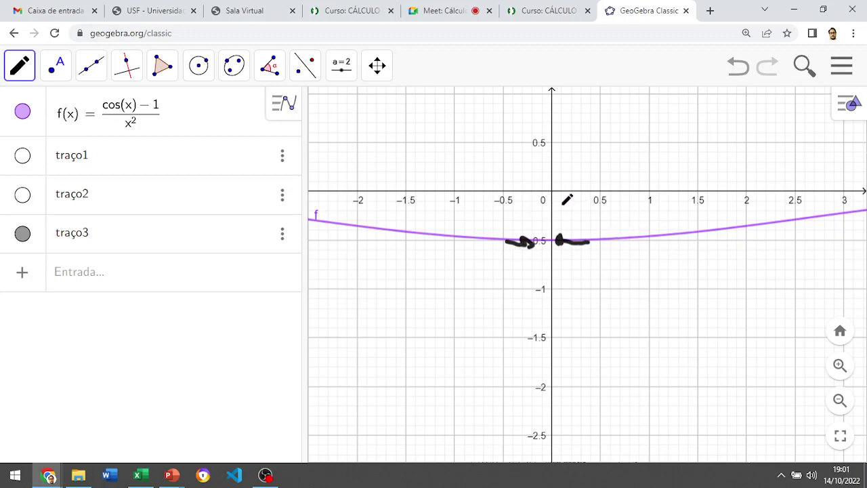
# - Circle the curve's point on the y-axis at y = -0.5 with the pen, and hide strokes traço3 and traço4
pyautogui.moveTo(562, 231)
pyautogui.mouseDown()
pyautogui.moveTo(538, 252)
pyautogui.moveTo(564, 234)
pyautogui.mouseUp()
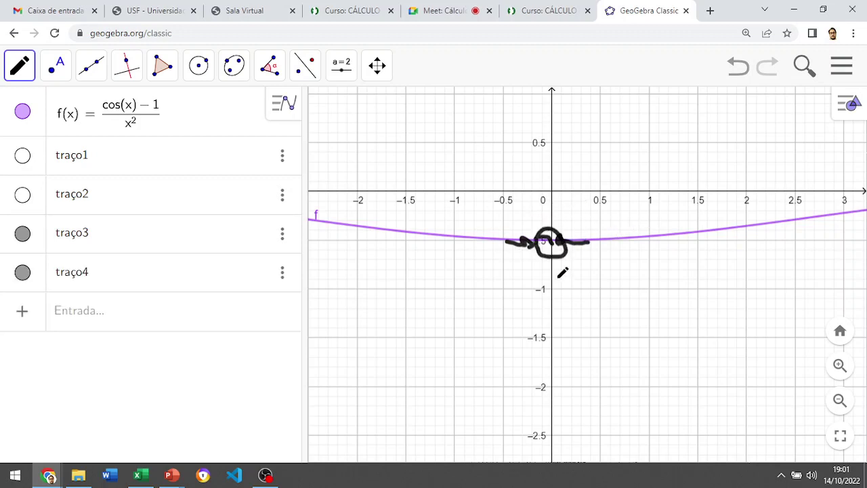
pyautogui.click(25, 235)
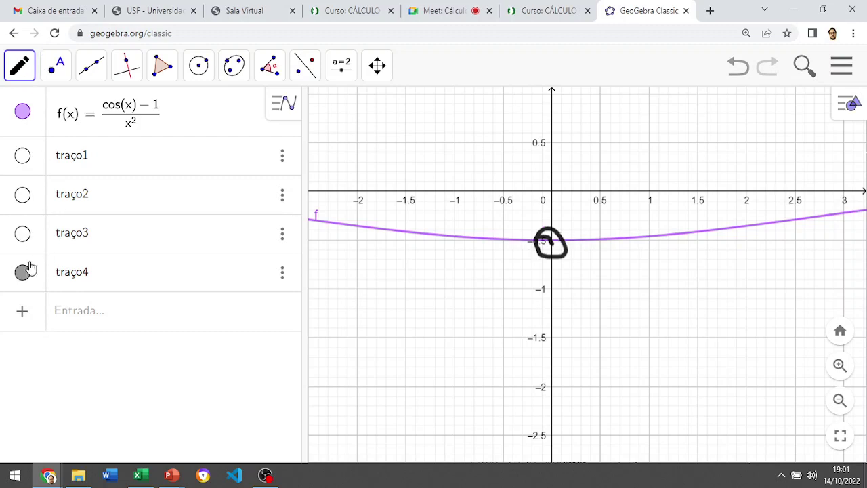
pyautogui.click(28, 272)
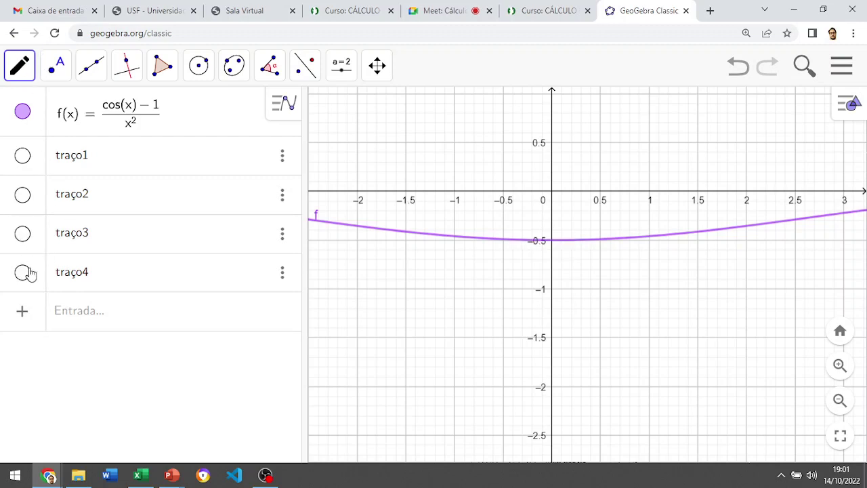
# - Switch to the PowerPoint slide show and advance to the exercise 3 slide with the f(y) table
pyautogui.hotkey('alt', 'Tab')
pyautogui.click(347, 217)
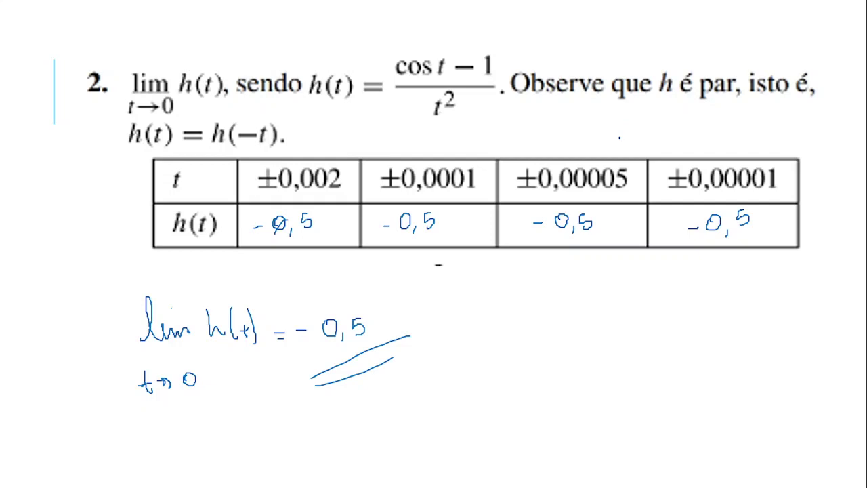
pyautogui.press('Right')
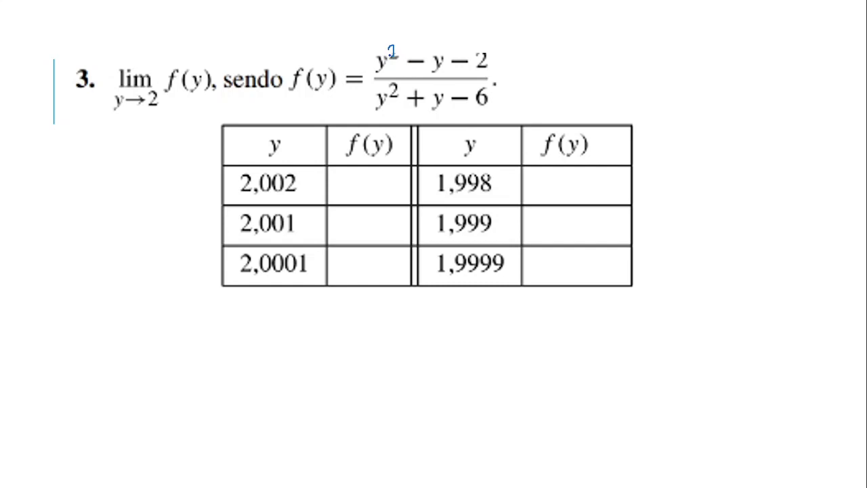
# - Switch to Excel and relabel the first table's headers in A1 and B1 as y and f(y)
pyautogui.hotkey('alt', 'Tab')
pyautogui.hotkey('alt', 'Tab')
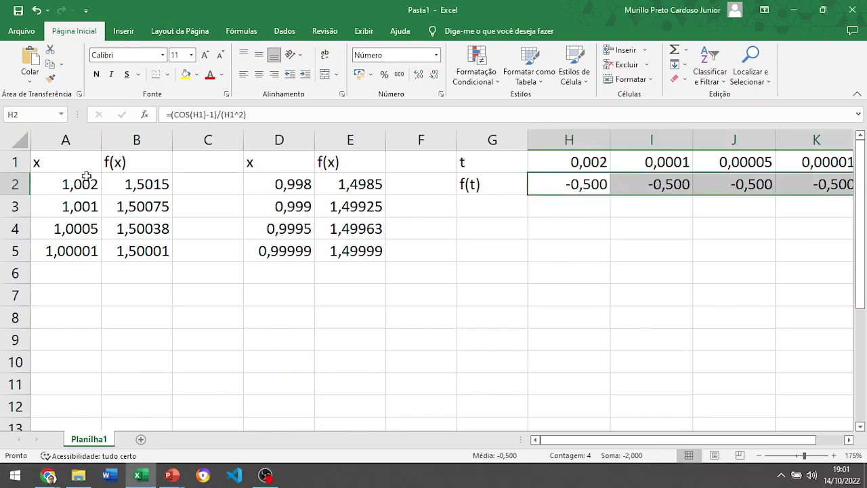
pyautogui.click(60, 165)
pyautogui.write('y')
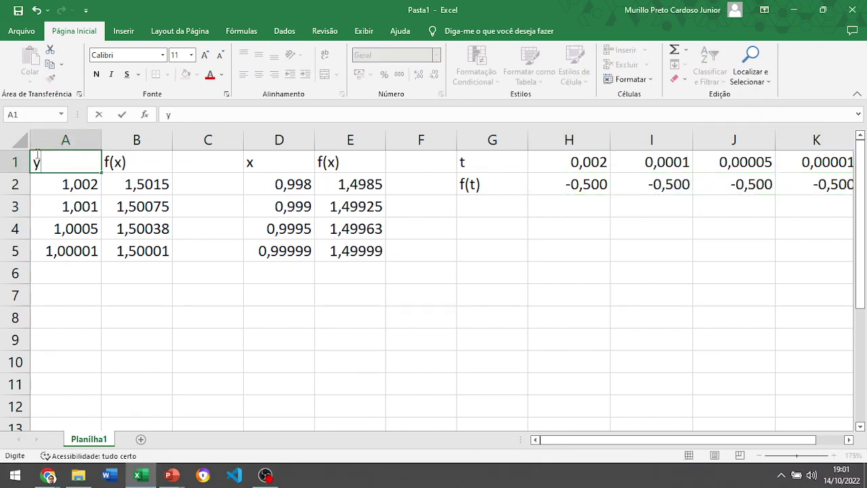
pyautogui.press('Tab')
pyautogui.write('f(')
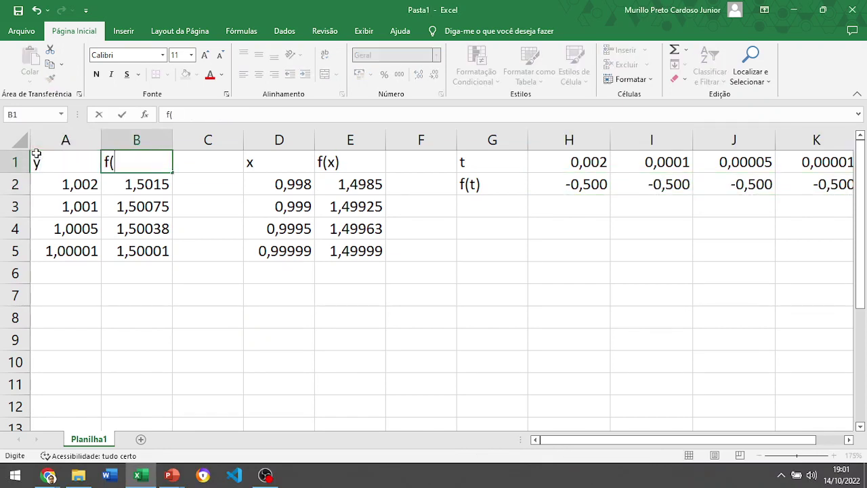
pyautogui.write('y)')
pyautogui.press('Tab')
# - Relabel the second table's headers in D1 and E1 as y and f(y)
pyautogui.press('Tab')
pyautogui.write('y')
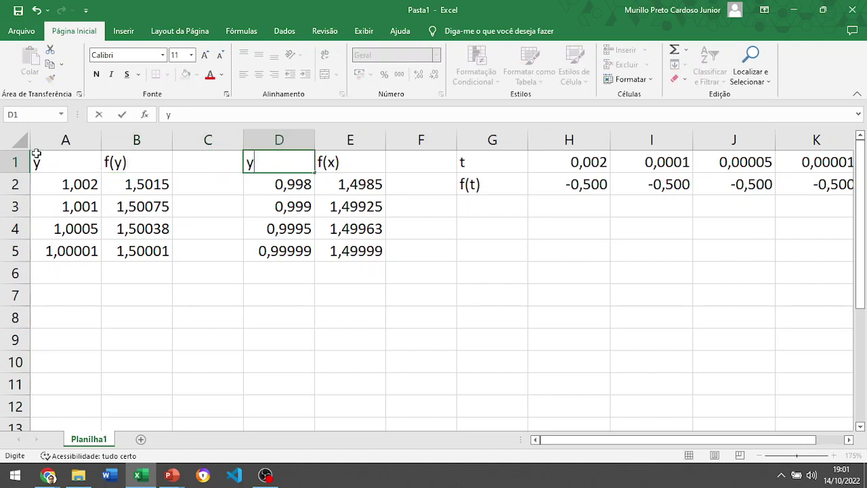
pyautogui.press('Tab')
pyautogui.write('f(y)')
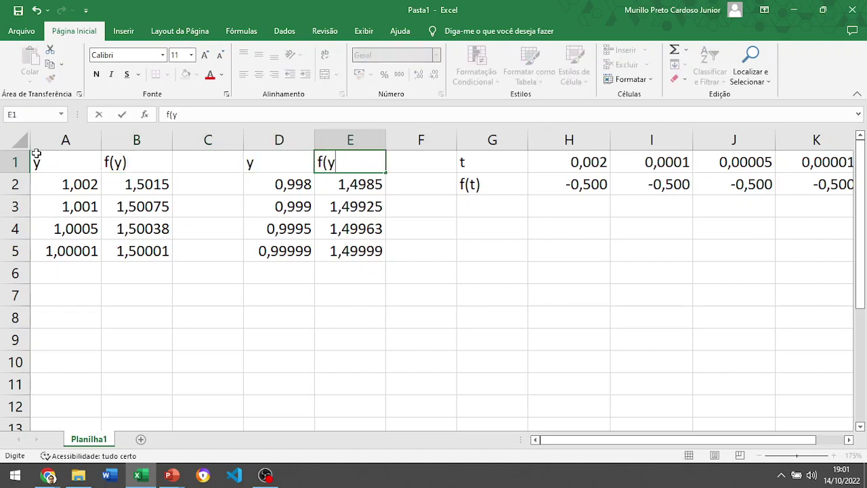
pyautogui.press('Return')
# - Replace the first y value in A2 with 2,002 from the exercise 3 slide
pyautogui.press('Left')
pyautogui.press('Left')
pyautogui.press('Left')
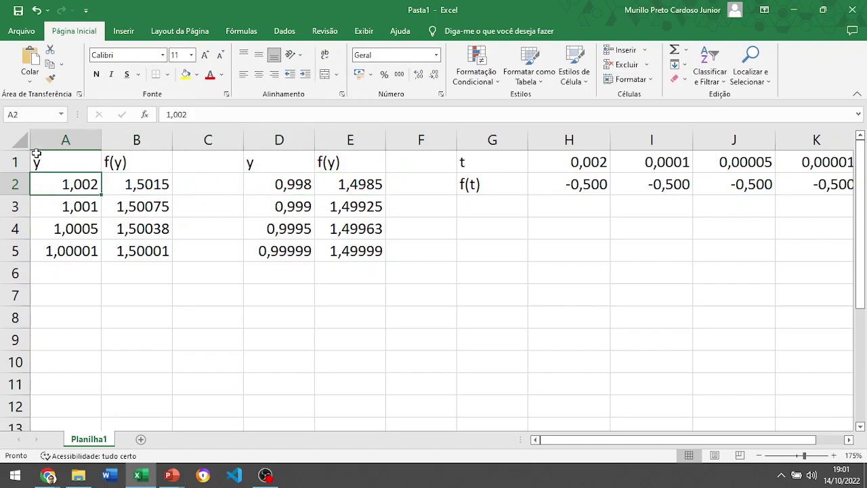
pyautogui.hotkey('alt', 'Tab')
pyautogui.hotkey('alt', 'Tab')
pyautogui.write('2,0')
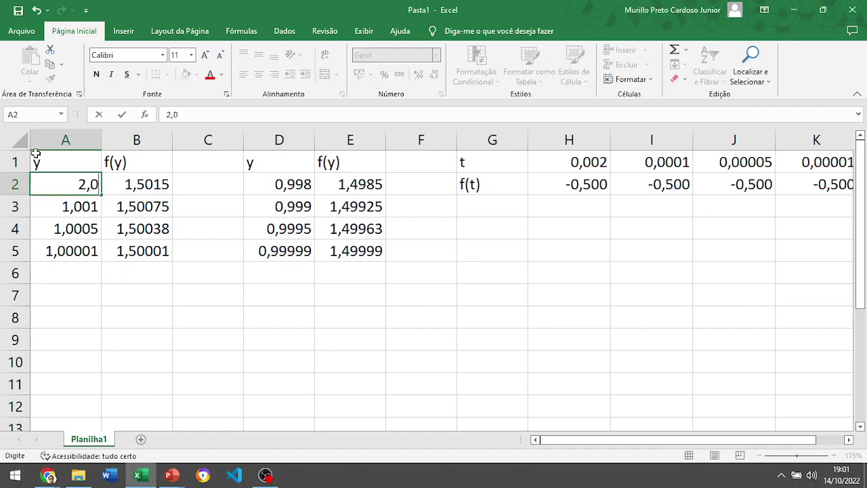
pyautogui.write('02')
pyautogui.press('Return')
# - Enter the slide's remaining right-hand approach values, 2,001 in A3 and 2,0001 in A4
pyautogui.hotkey('alt', 'Tab')
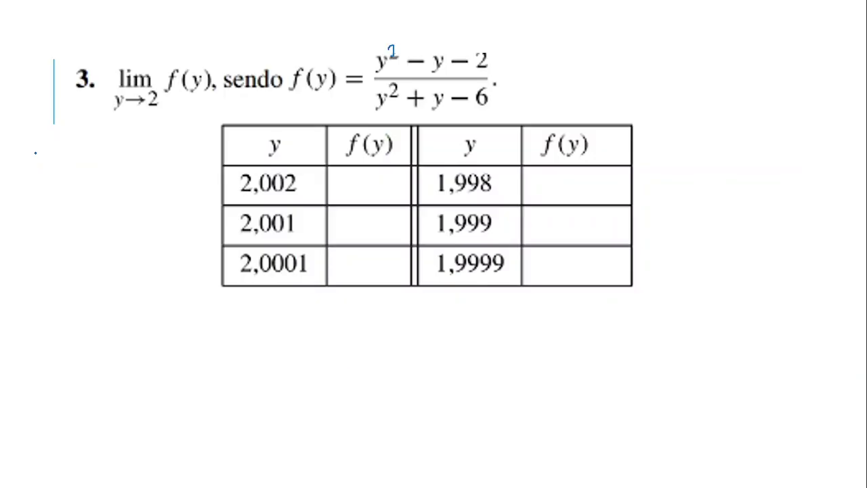
pyautogui.hotkey('alt', 'Tab')
pyautogui.write('2,001')
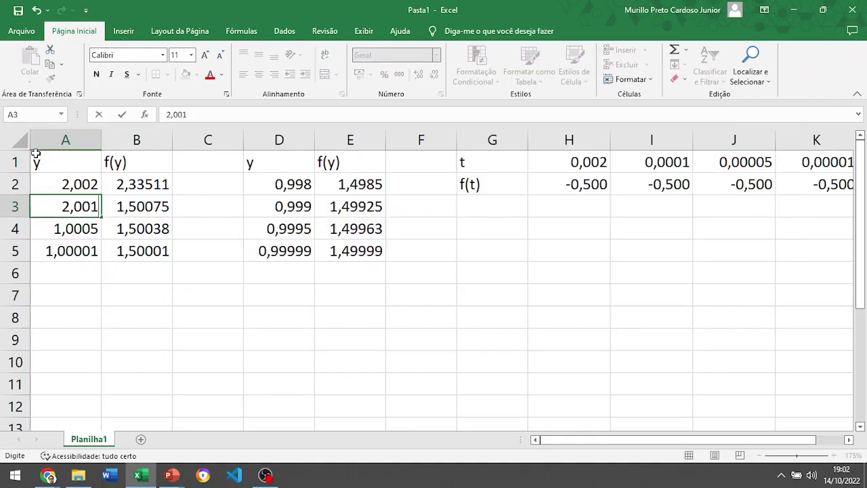
pyautogui.press('Return')
pyautogui.hotkey('alt', 'Tab')
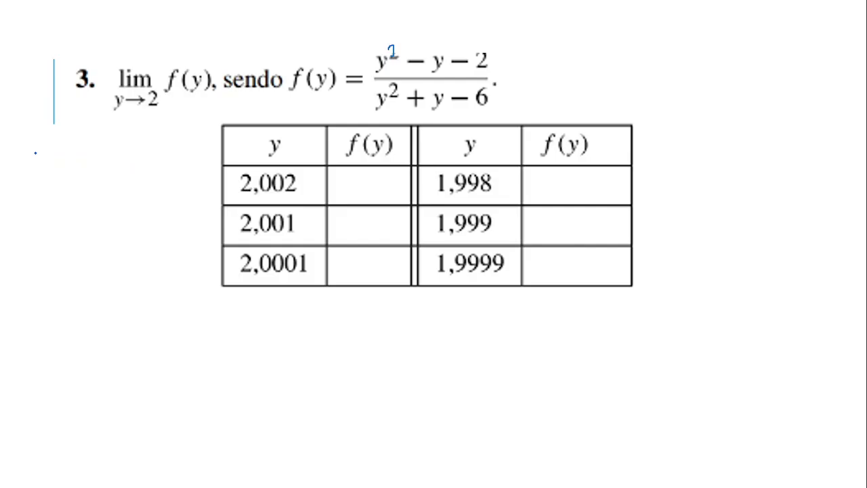
pyautogui.hotkey('alt', 'Tab')
pyautogui.write('2,000')
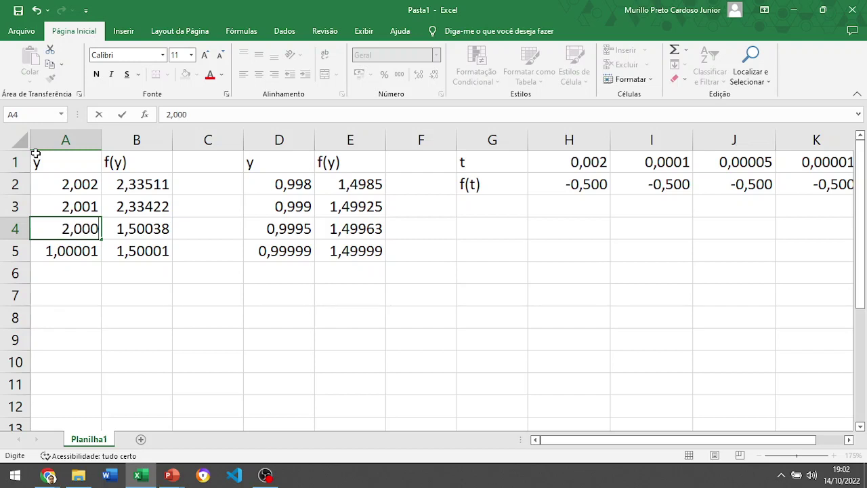
pyautogui.write('1')
pyautogui.press('Return')
# - Clear the unneeded fourth data row of the first table, cells A5 and B5
pyautogui.press('BackSpace')
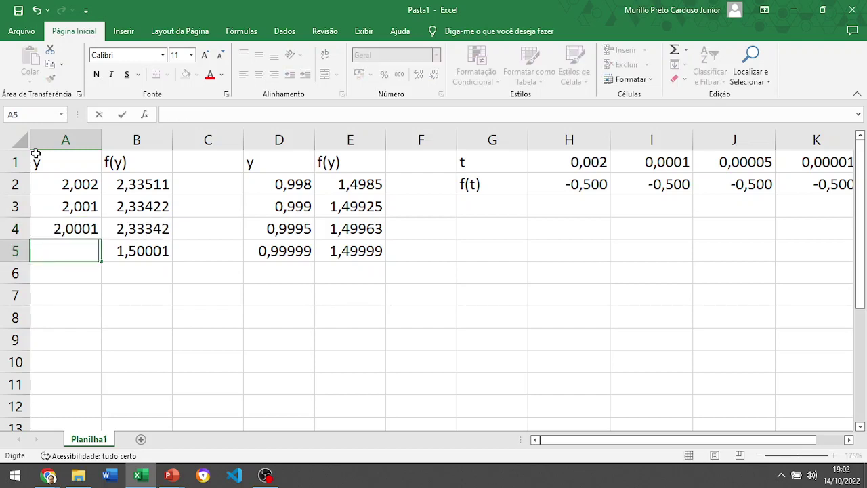
pyautogui.press('Tab')
pyautogui.hotkey('shift', 'Left')
pyautogui.press('Delete')
# - Check the slide's second y column and replace the value in D2 with 1,998
pyautogui.press('Up')
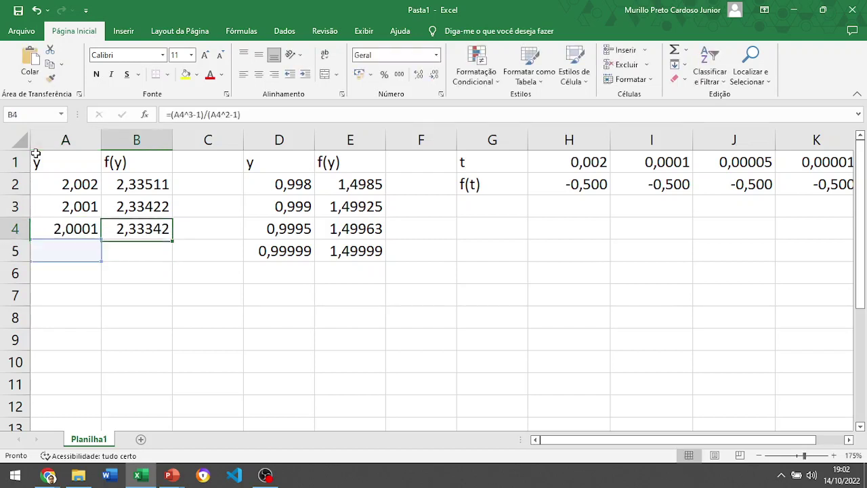
pyautogui.press('Right')
pyautogui.press('Right')
pyautogui.press('Up')
pyautogui.press('Up')
pyautogui.hotkey('alt', 'Tab')
pyautogui.hotkey('alt', 'Tab')
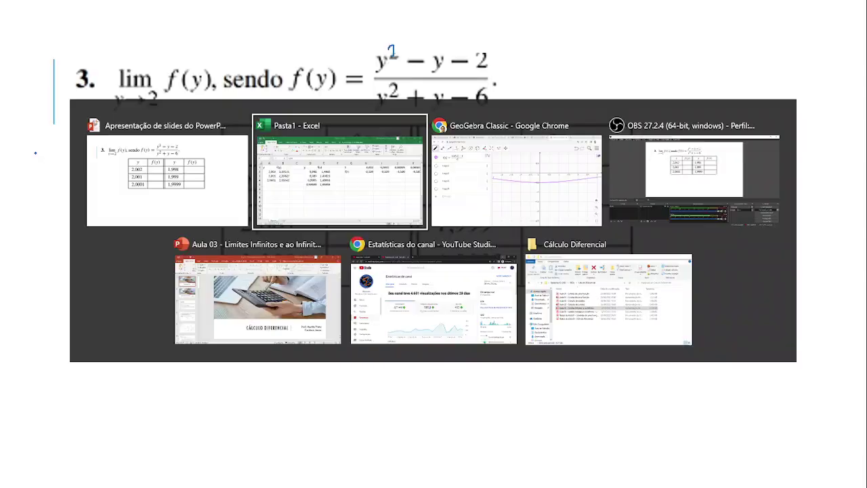
pyautogui.write('199')
pyautogui.press('BackSpace')
pyautogui.press('BackSpace')
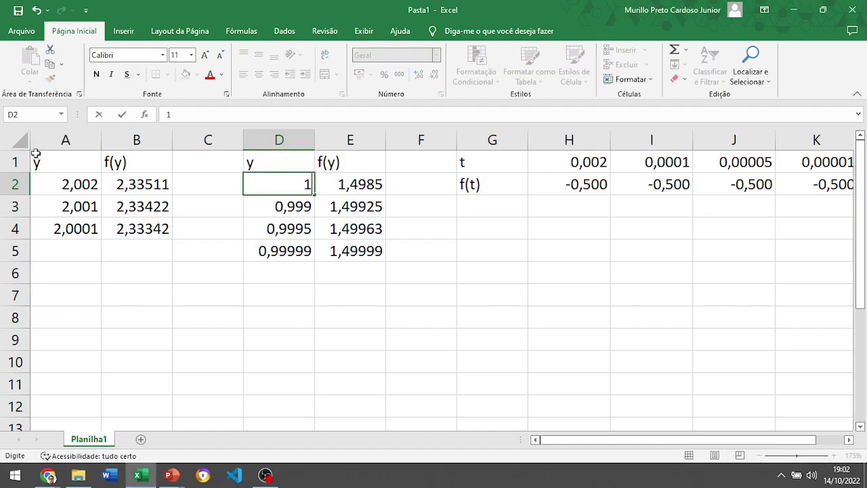
pyautogui.write(',998')
pyautogui.press('Return')
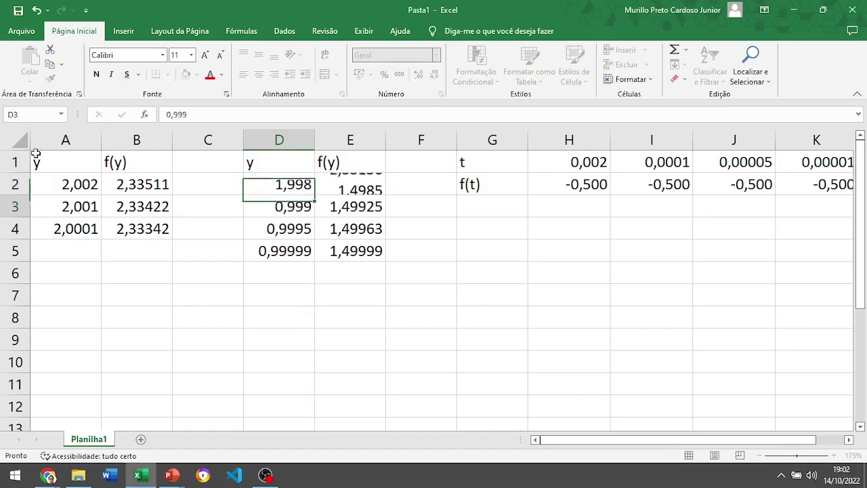
# - Enter the slide's remaining left-hand approach values, 1,999 in D3 and 1,9999 in D4
pyautogui.hotkey('alt', 'Tab')
pyautogui.hotkey('alt', 'Tab')
pyautogui.write('1,999')
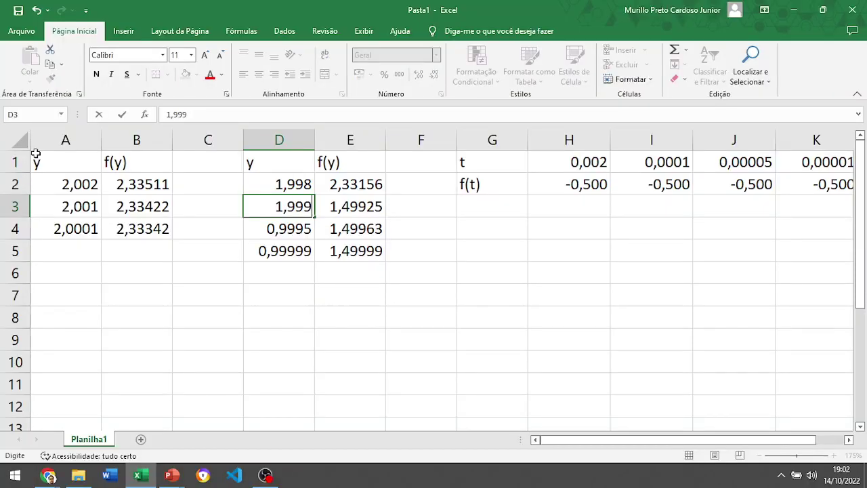
pyautogui.press('Return')
pyautogui.write('1,9999')
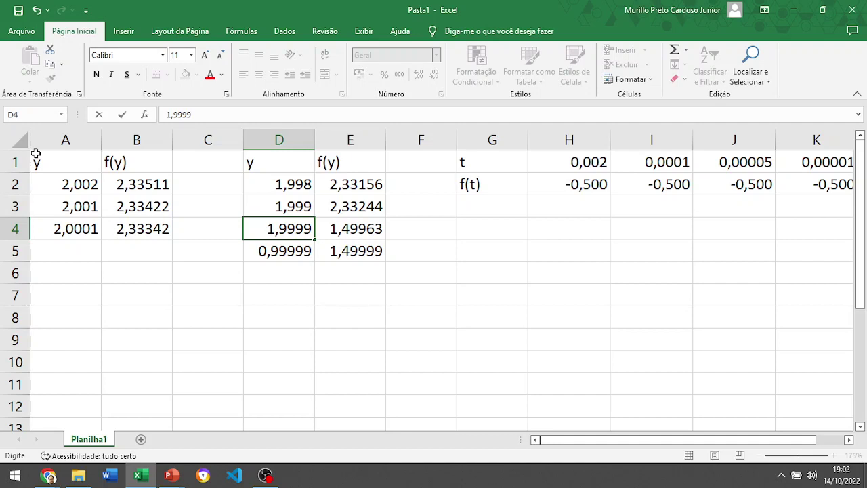
pyautogui.press('Return')
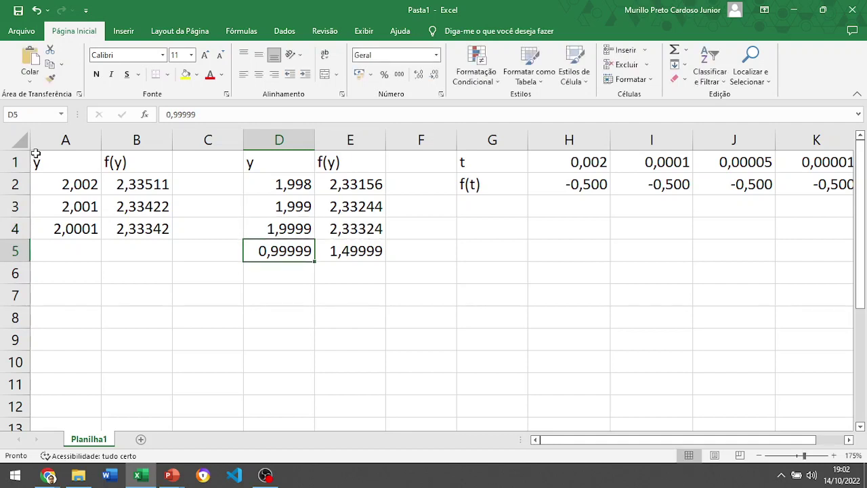
# - Clear the unneeded fourth data row of the second table, cells D5 and E5
pyautogui.press('Delete')
pyautogui.press('Right')
pyautogui.hotkey('shift', 'Left')
pyautogui.press('Delete')
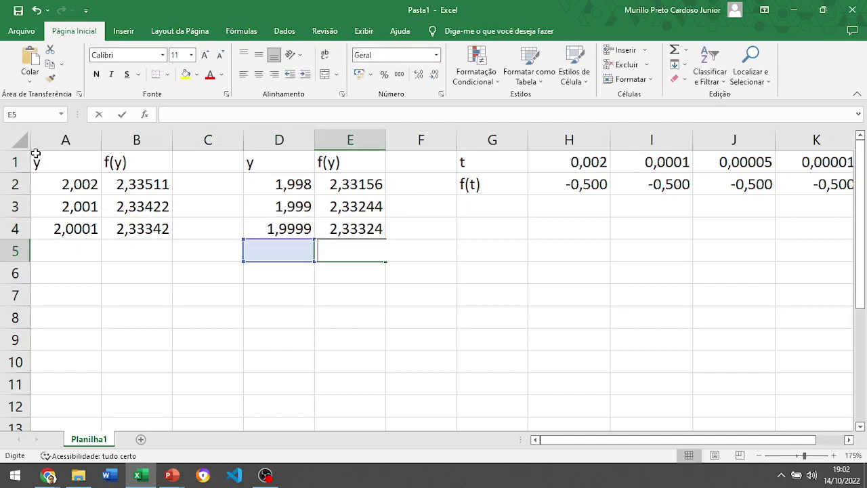
# - Replace the formula in B2 with =(A2^2-A2-2)/(A2^2+A2-6), checking the slide for the function's terms
pyautogui.press('Left')
pyautogui.press('Left')
pyautogui.press('Left')
pyautogui.press('Up')
pyautogui.press('Up')
pyautogui.press('Up')
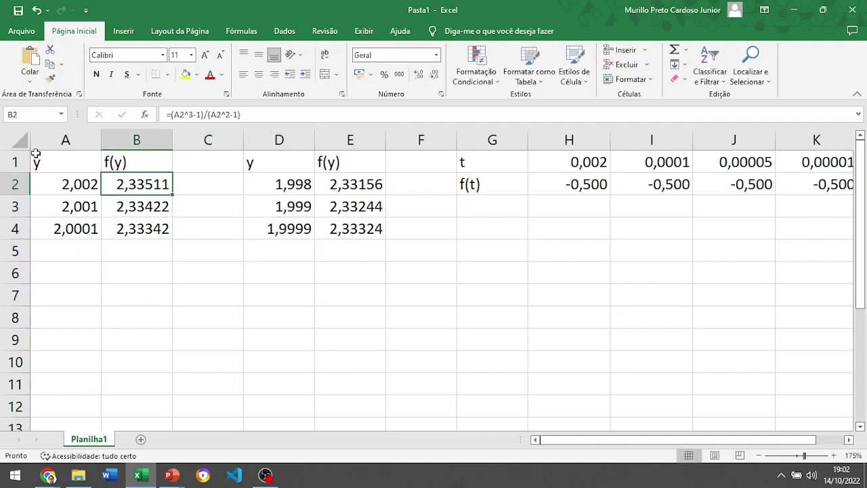
pyautogui.press('BackSpace')
pyautogui.write('=')
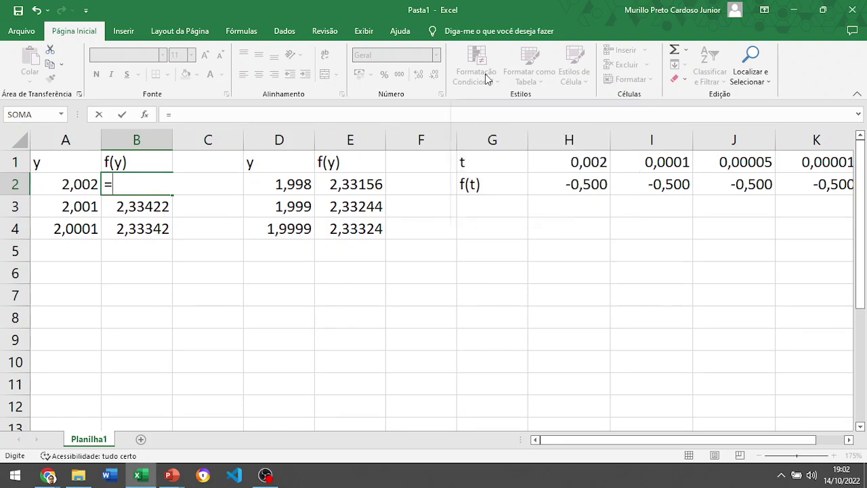
pyautogui.write('(')
pyautogui.press('Left')
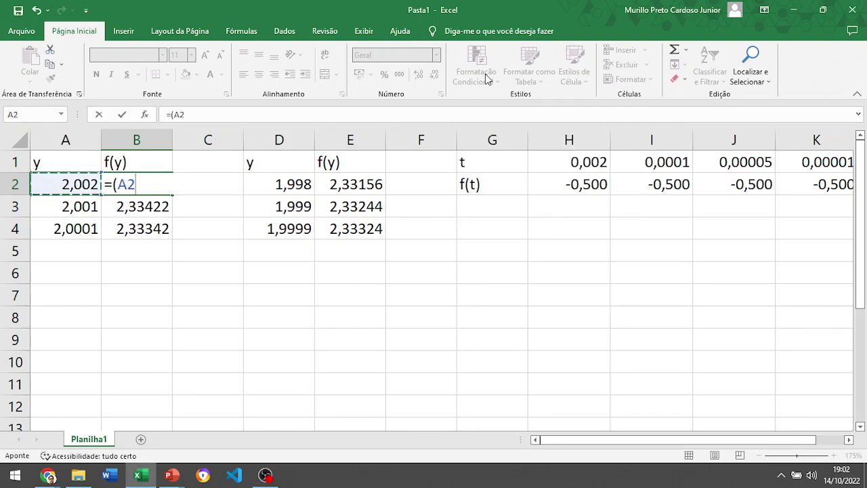
pyautogui.write('^2-')
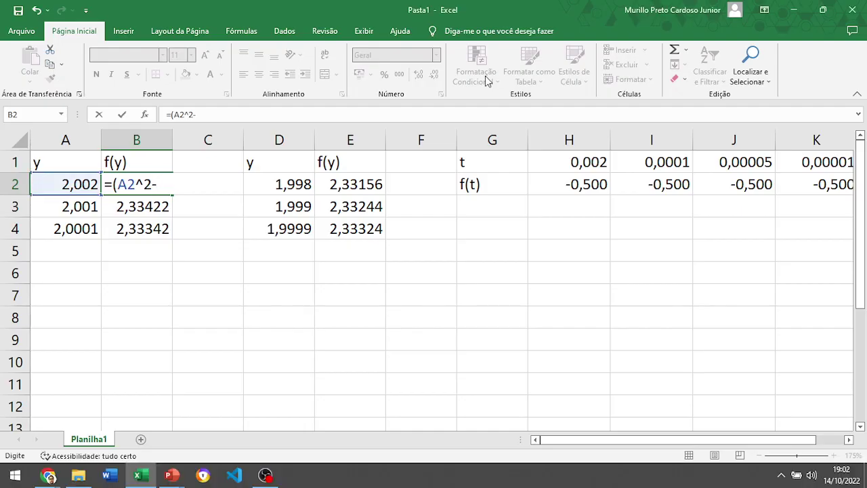
pyautogui.press('Left')
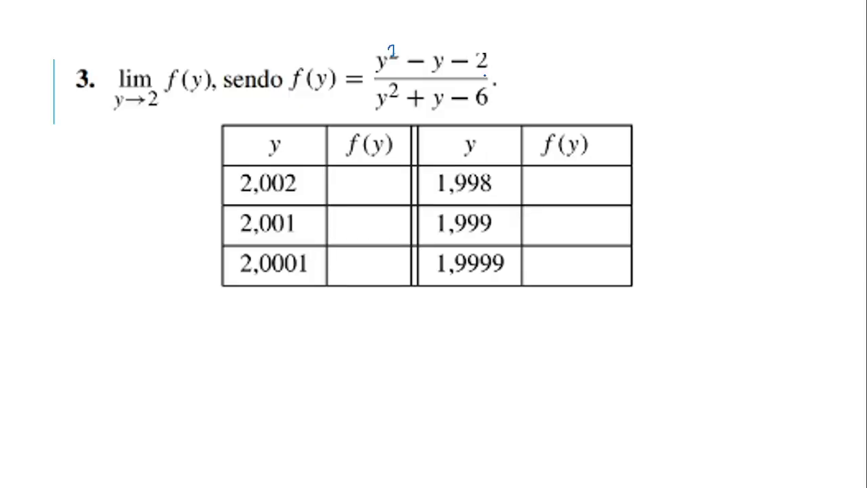
pyautogui.write('-2')
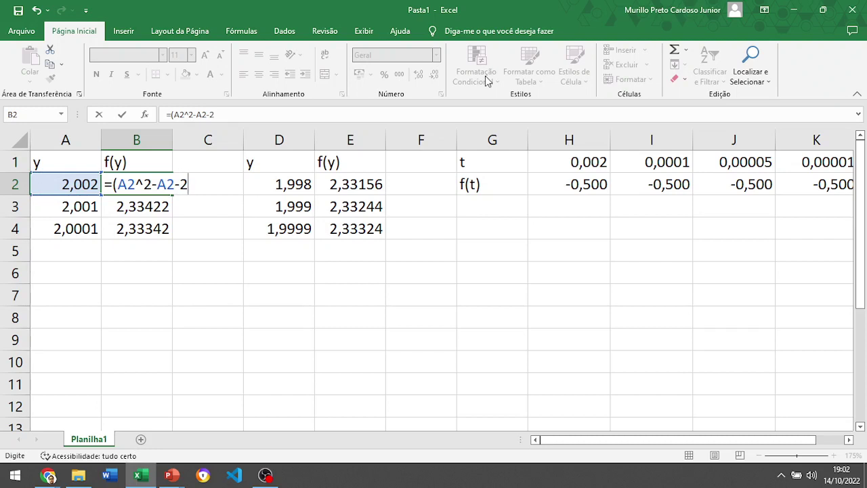
pyautogui.write(')/(')
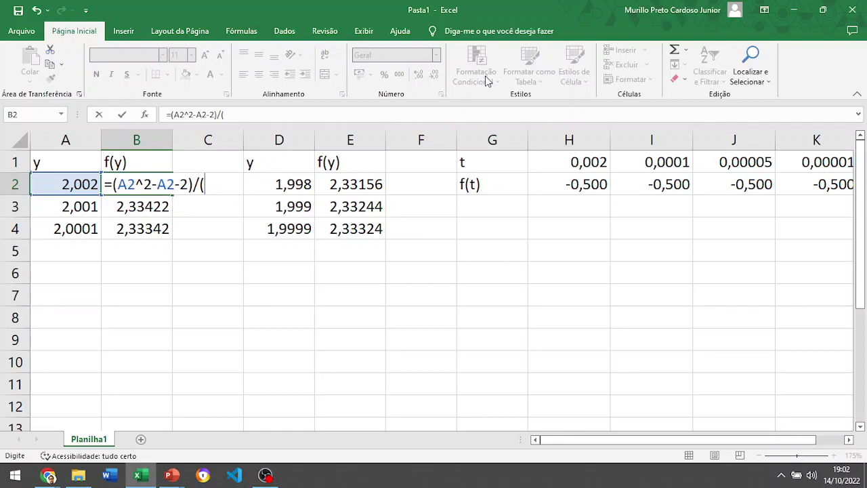
pyautogui.press('Left')
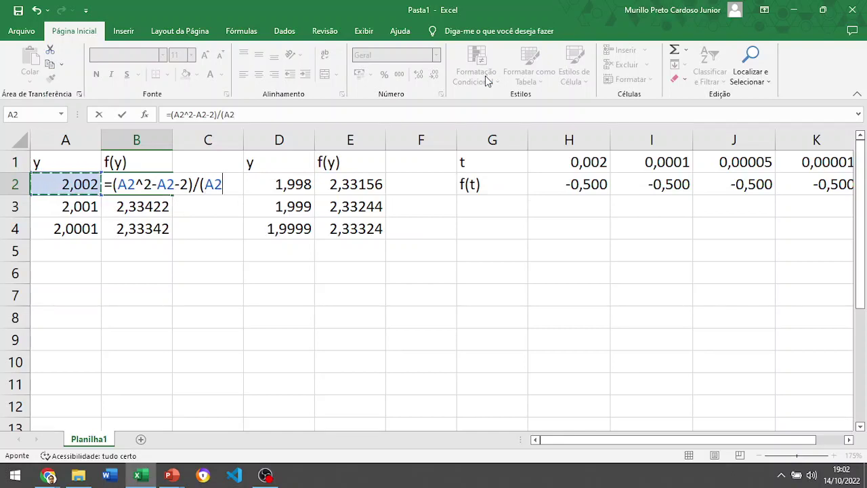
pyautogui.write('^2')
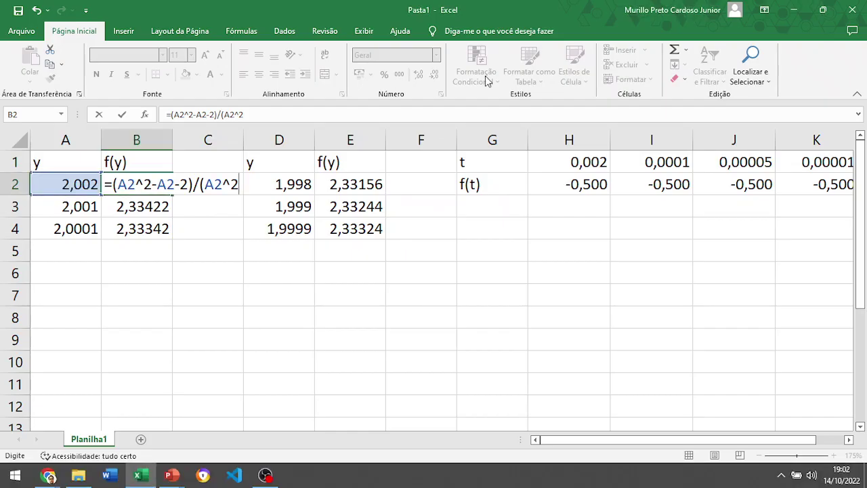
pyautogui.write('+')
pyautogui.press('Left')
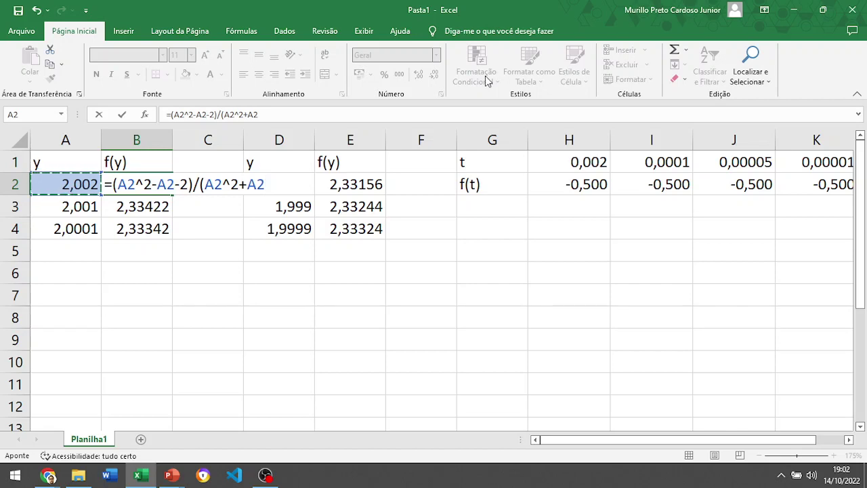
pyautogui.hotkey('alt', 'Tab')
pyautogui.hotkey('alt', 'Tab')
pyautogui.write('-6)')
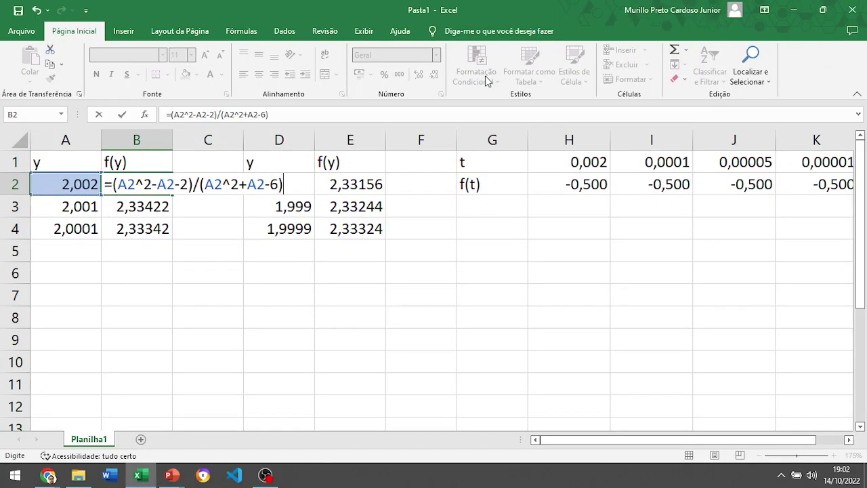
pyautogui.press('Return')
# - Fill the B2 formula down through B4 to recalculate f(y) for the first table
pyautogui.click(133, 187)
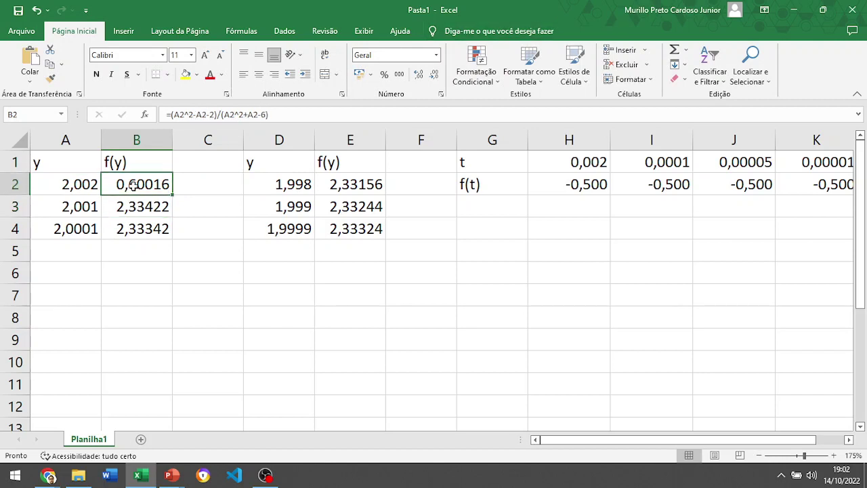
pyautogui.moveTo(170, 196); pyautogui.dragTo(175, 238)
pyautogui.click(159, 275)
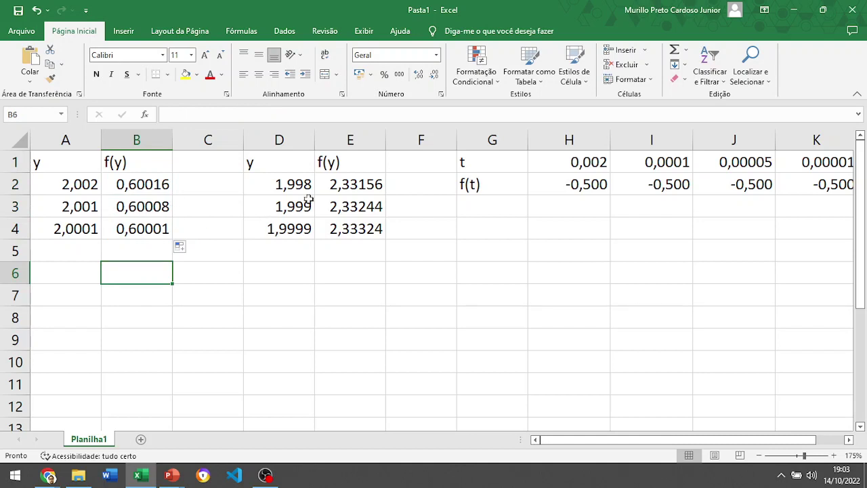
# - Replace the formula in E2 with =(D2^2-D2-2)/(D2^2+D2-6), checking the slide for the function's terms
pyautogui.click(339, 188)
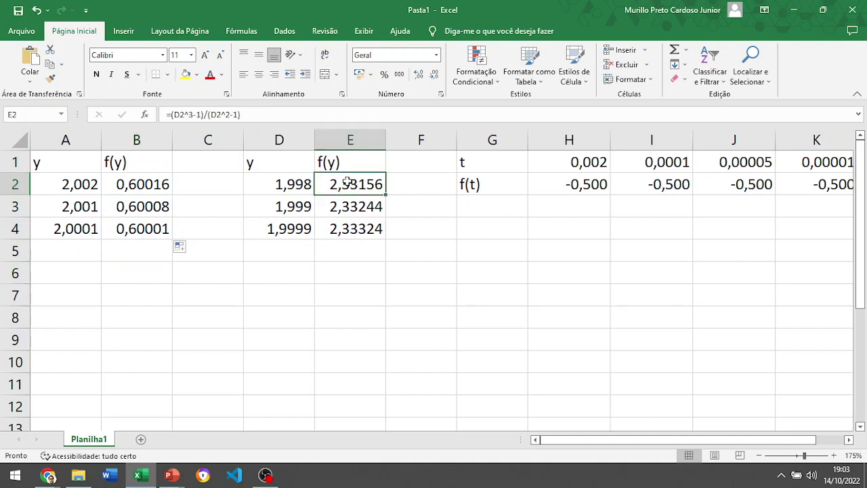
pyautogui.write('=')
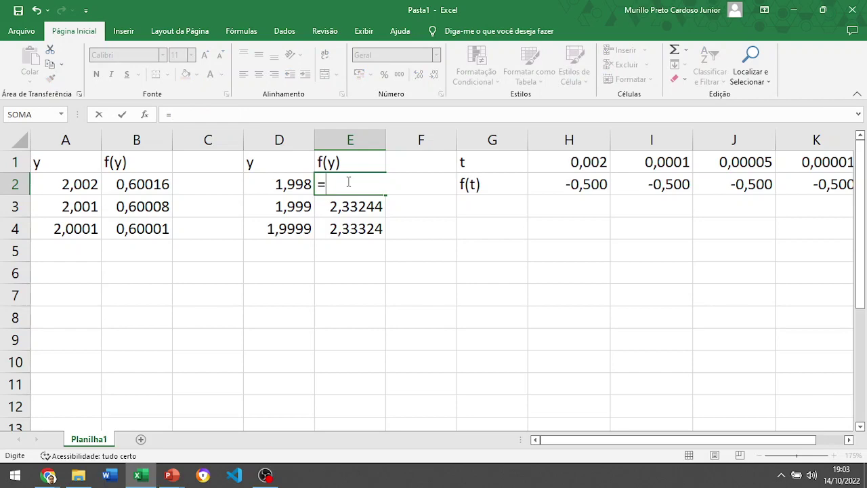
pyautogui.write('(')
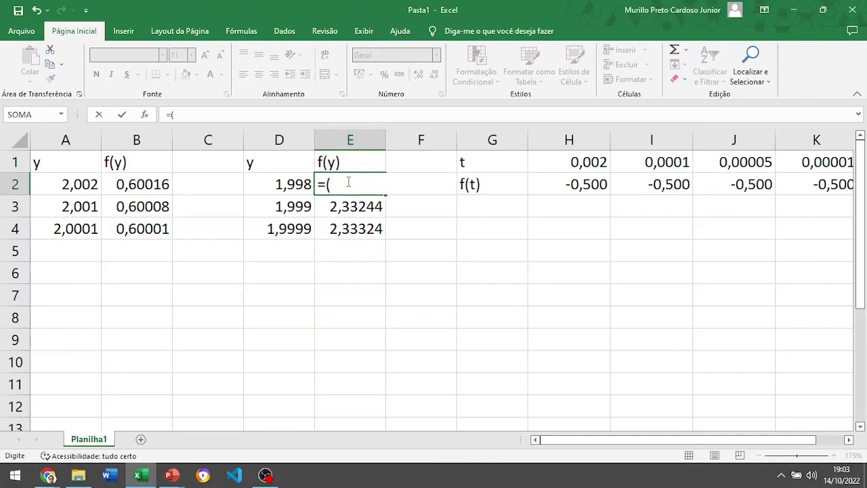
pyautogui.press('Left')
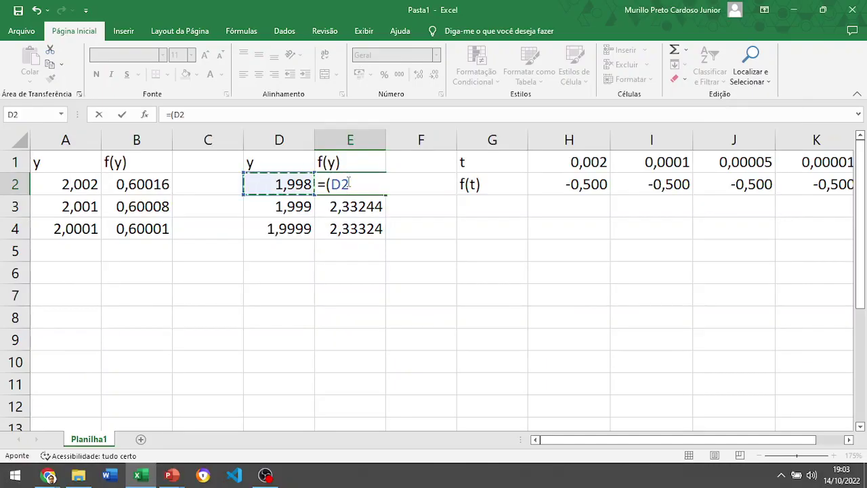
pyautogui.write('^2')
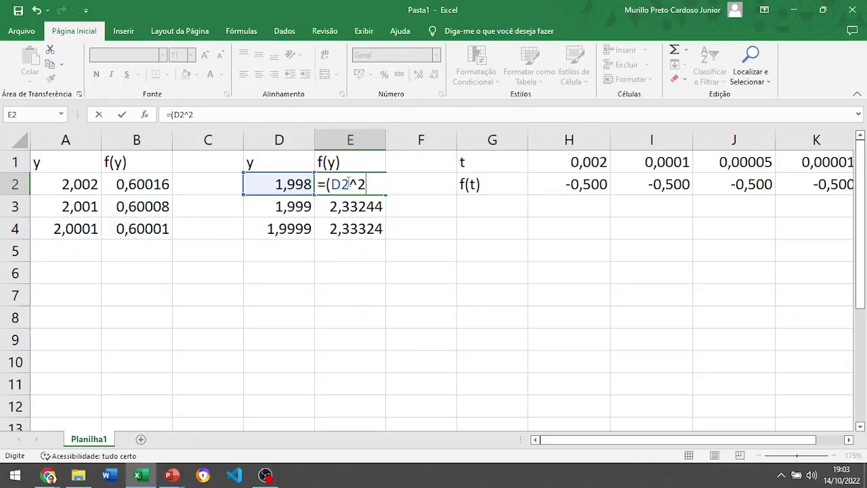
pyautogui.write('-')
pyautogui.press('Left')
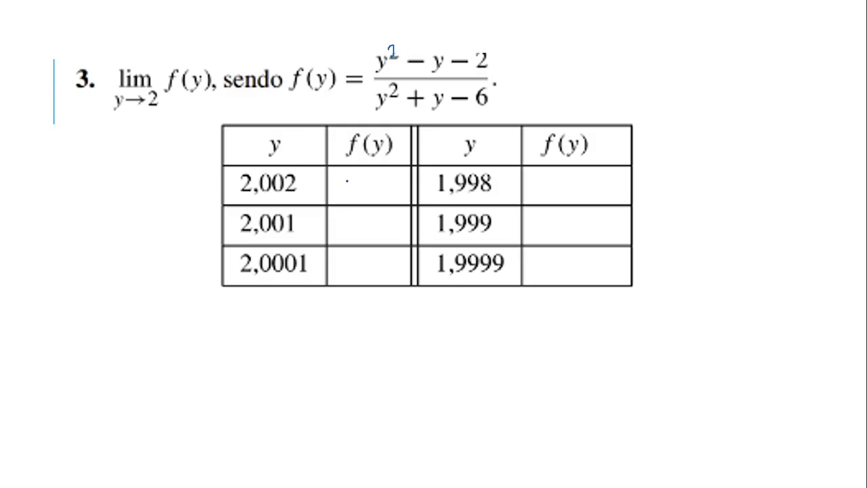
pyautogui.write('-')
pyautogui.write('2)/')
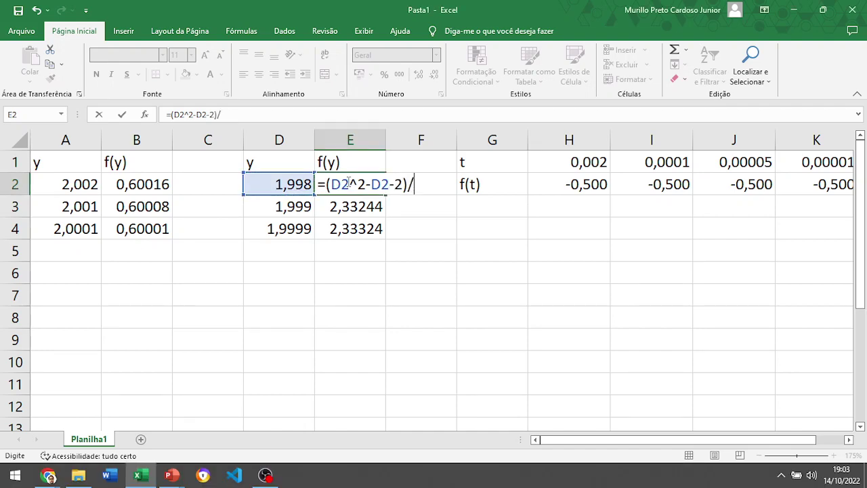
pyautogui.write('(')
pyautogui.press('Left')
pyautogui.write('^2')
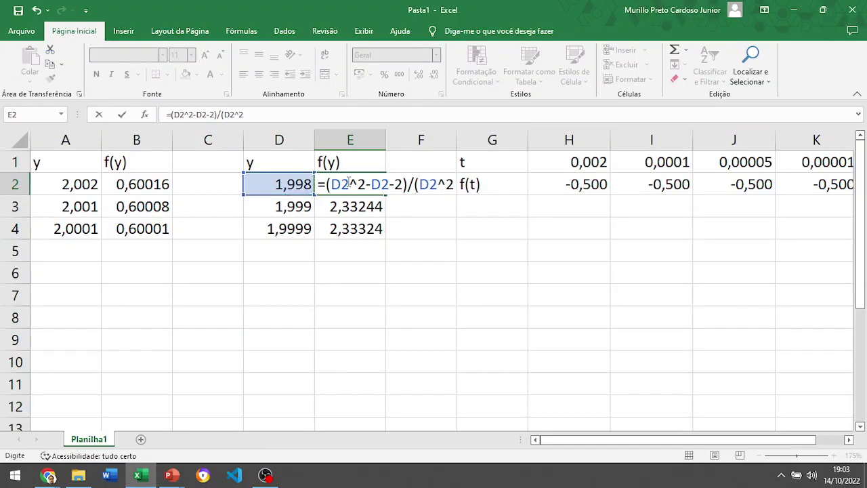
pyautogui.hotkey('alt', 'Tab')
pyautogui.hotkey('alt', 'Tab')
pyautogui.write('+')
pyautogui.press('Left')
pyautogui.write('-6)')
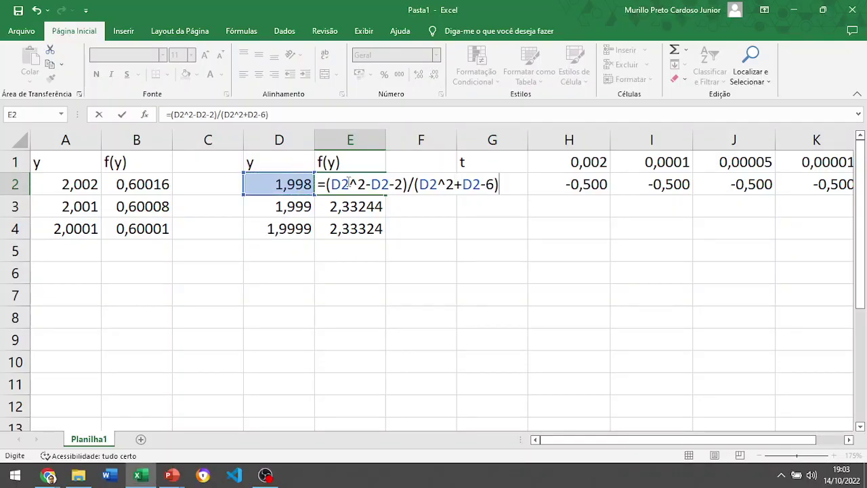
pyautogui.press('Return')
# - Fill the E2 formula down through E4 to recalculate f(y) for the second table
pyautogui.click(335, 181)
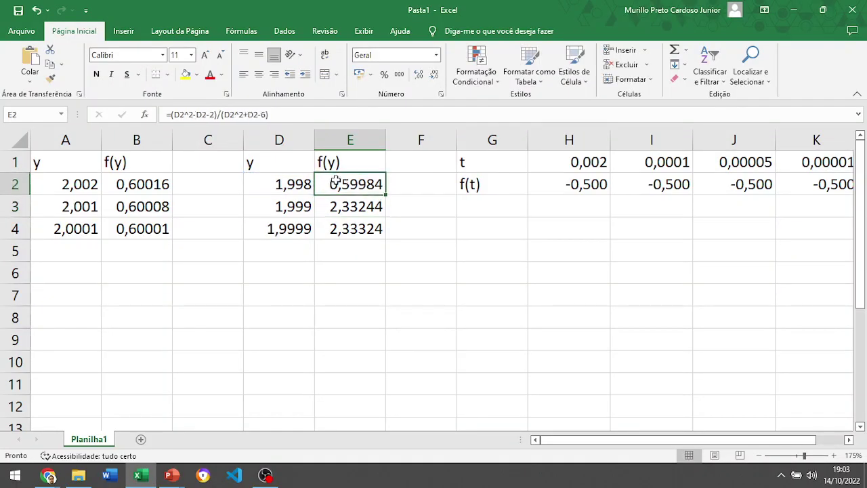
pyautogui.moveTo(385, 195); pyautogui.dragTo(386, 233)
pyautogui.click(371, 288)
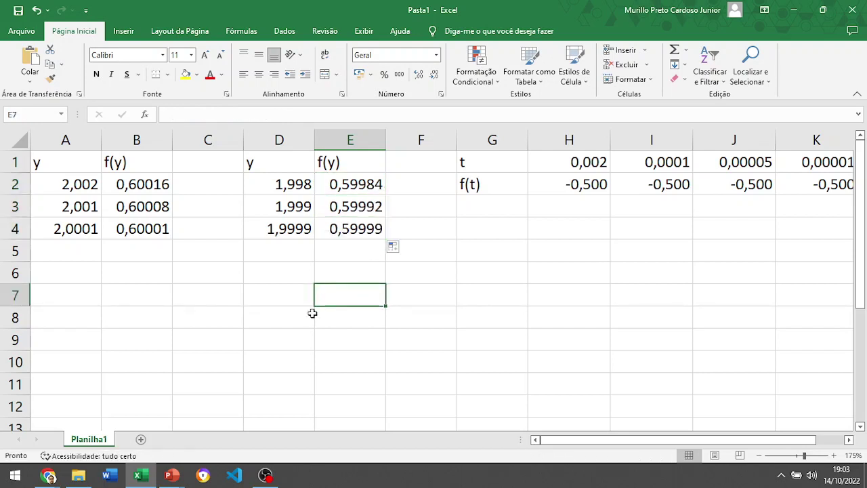
# - Switch to the PowerPoint slide and handwrite 0,60016 as f(y) for y = 2,002, checking the value in Excel
pyautogui.hotkey('alt', 'Tab')
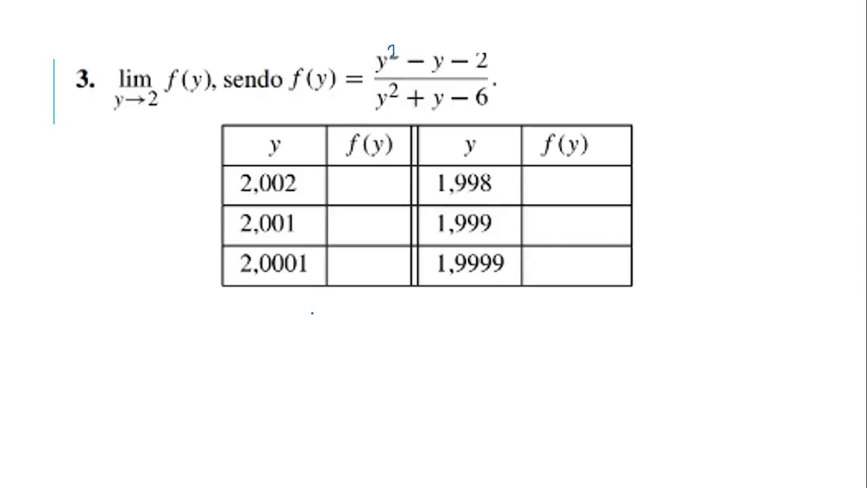
pyautogui.moveTo(339, 179)
pyautogui.mouseDown()
pyautogui.moveTo(344, 201)
pyautogui.moveTo(365, 179)
pyautogui.moveTo(397, 181)
pyautogui.mouseUp()
pyautogui.hotkey('alt', 'Tab')
pyautogui.hotkey('alt', 'Tab')
pyautogui.click(386, 183)
pyautogui.hotkey('alt', 'Tab')
pyautogui.hotkey('alt', 'Tab')
# - Handwrite 0,60008 in the slide table as f(y) for y = 2,001, checking the value against the spreadsheet
pyautogui.click(356, 218)
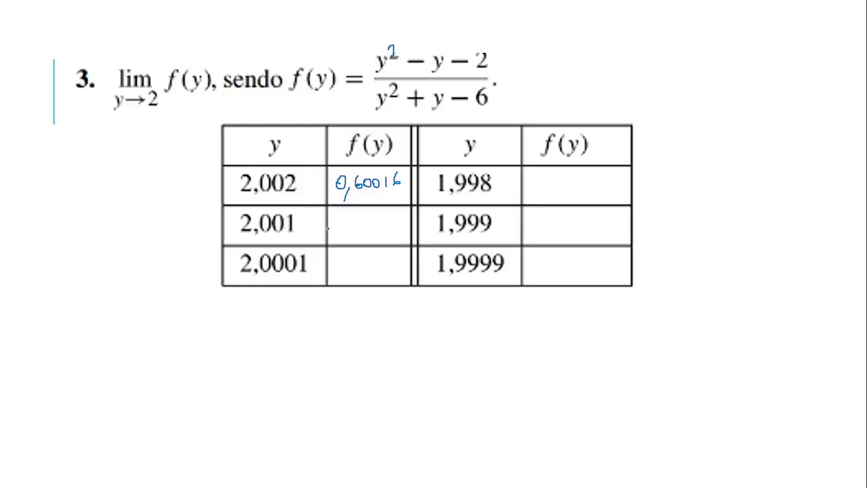
pyautogui.moveTo(337, 218)
pyautogui.mouseDown()
pyautogui.moveTo(342, 238)
pyautogui.moveTo(364, 222)
pyautogui.moveTo(393, 223)
pyautogui.mouseUp()
pyautogui.hotkey('alt', 'Tab')
pyautogui.hotkey('alt', 'Tab')
pyautogui.hotkey('alt', 'Tab')
pyautogui.hotkey('alt', 'Tab')
# - Handwrite 0,60001 in the slide table as f(y) for y = 2,0001
pyautogui.click(353, 262)
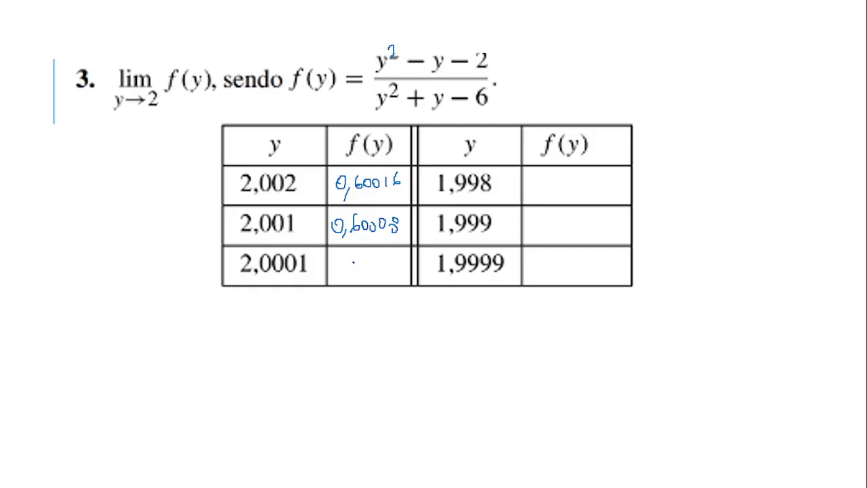
pyautogui.moveTo(341, 261); pyautogui.dragTo(340, 261)
pyautogui.moveTo(348, 271); pyautogui.dragTo(360, 269)
pyautogui.moveTo(372, 262); pyautogui.dragTo(388, 270)
pyautogui.moveTo(403, 254); pyautogui.dragTo(402, 272)
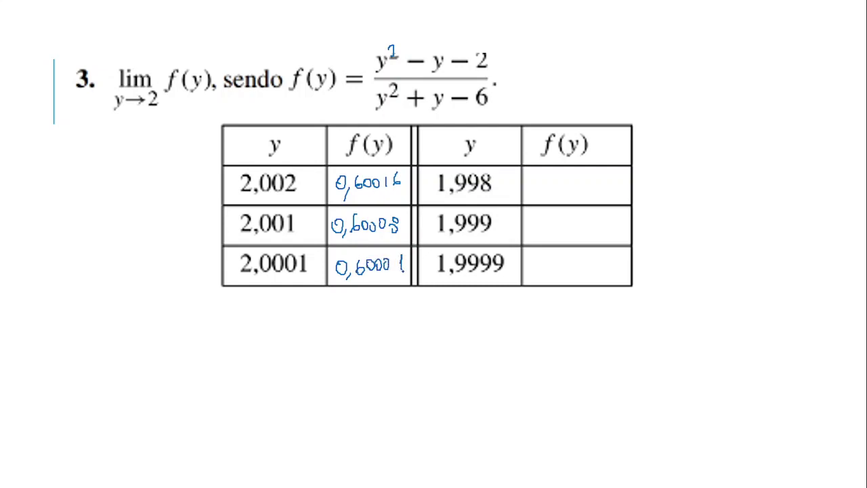
# - Look up the second table in Excel and handwrite 0,59984 on the slide as f(y) for y = 1,998
pyautogui.hotkey('alt', 'Tab')
pyautogui.hotkey('alt', 'Tab')
pyautogui.moveTo(539, 178); pyautogui.dragTo(540, 178)
pyautogui.hotkey('alt', 'Tab')
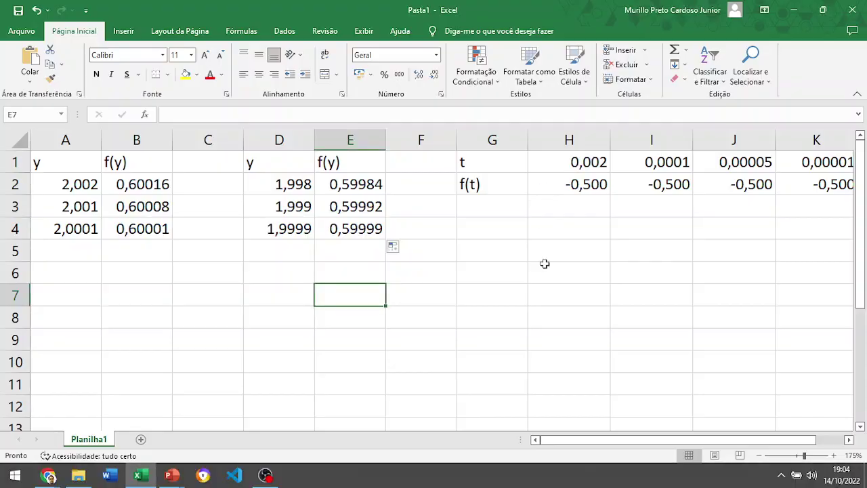
pyautogui.hotkey('alt', 'Tab')
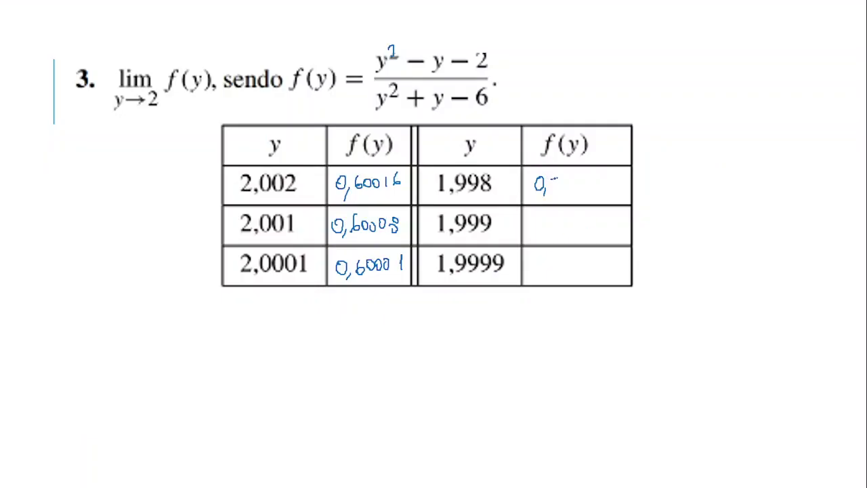
pyautogui.moveTo(557, 177)
pyautogui.mouseDown()
pyautogui.moveTo(554, 192)
pyautogui.moveTo(570, 195)
pyautogui.moveTo(577, 184)
pyautogui.moveTo(581, 194)
pyautogui.moveTo(611, 195)
pyautogui.mouseUp()
pyautogui.hotkey('alt', 'Tab')
pyautogui.hotkey('alt', 'Tab')
pyautogui.hotkey('alt', 'Tab')
pyautogui.hotkey('alt', 'Tab')
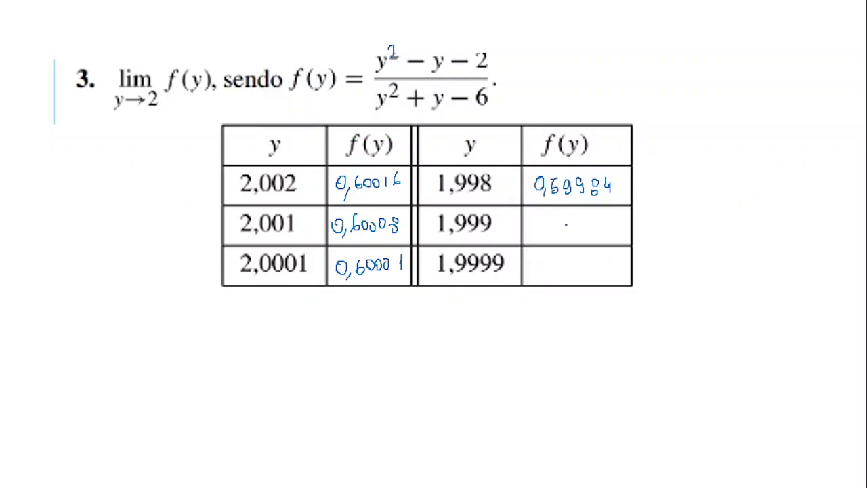
# - Handwrite 0,59992 in the slide table as f(y) for y = 1,999, checking the value against the spreadsheet
pyautogui.moveTo(539, 222)
pyautogui.mouseDown()
pyautogui.moveTo(557, 231)
pyautogui.moveTo(618, 229)
pyautogui.mouseUp()
pyautogui.hotkey('alt', 'Tab')
pyautogui.hotkey('alt', 'Tab')
pyautogui.hotkey('alt', 'Tab')
pyautogui.hotkey('alt', 'Tab')
# - Handwrite 0,59999 in the slide table as f(y) for y = 1,9999
pyautogui.click(556, 262)
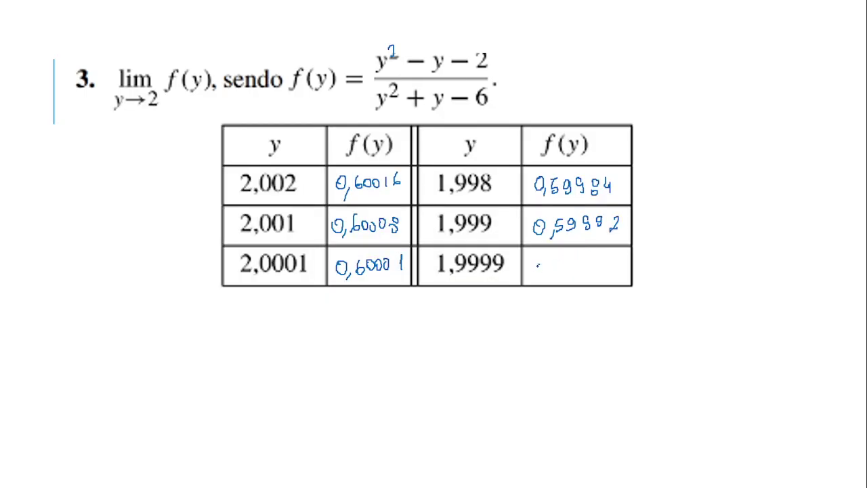
pyautogui.moveTo(541, 258); pyautogui.dragTo(539, 261)
pyautogui.moveTo(550, 272)
pyautogui.mouseDown()
pyautogui.moveTo(560, 264)
pyautogui.moveTo(561, 271)
pyautogui.moveTo(606, 270)
pyautogui.mouseUp()
pyautogui.moveTo(619, 253); pyautogui.dragTo(619, 274)
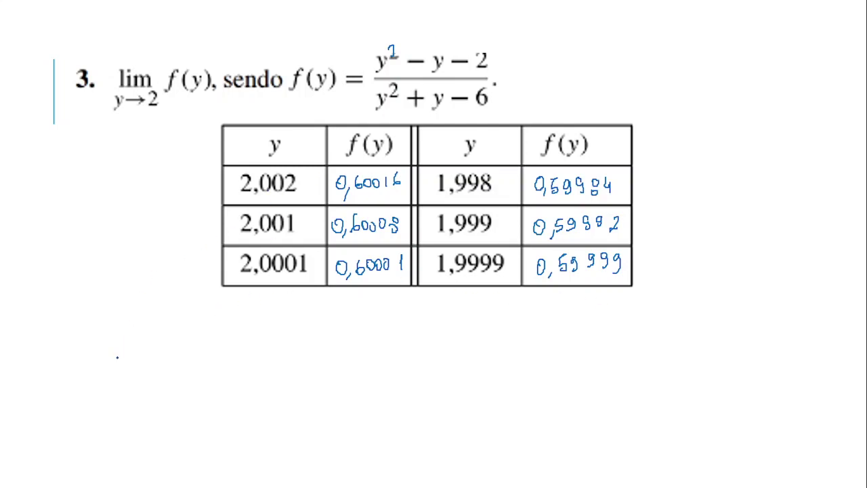
# - Handwrite the limit notation "lim f(y)" with y → 2 beneath it, below the slide's table
pyautogui.moveTo(118, 362); pyautogui.dragTo(167, 359)
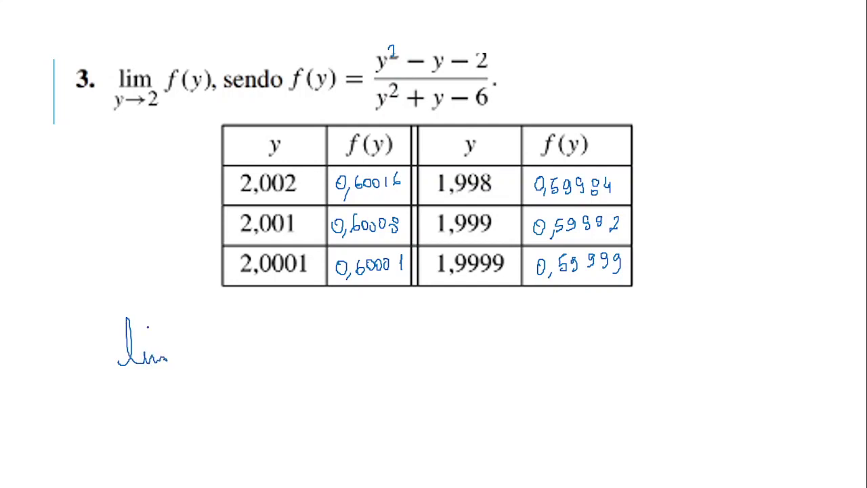
pyautogui.moveTo(204, 319); pyautogui.dragTo(196, 360)
pyautogui.moveTo(190, 350)
pyautogui.mouseDown()
pyautogui.moveTo(206, 346)
pyautogui.moveTo(208, 358)
pyautogui.moveTo(226, 351)
pyautogui.moveTo(224, 371)
pyautogui.mouseUp()
pyautogui.moveTo(235, 332); pyautogui.dragTo(234, 365)
pyautogui.click(159, 392)
pyautogui.moveTo(135, 385)
pyautogui.mouseDown()
pyautogui.moveTo(140, 405)
pyautogui.moveTo(162, 393)
pyautogui.moveTo(160, 400)
pyautogui.moveTo(193, 402)
pyautogui.mouseUp()
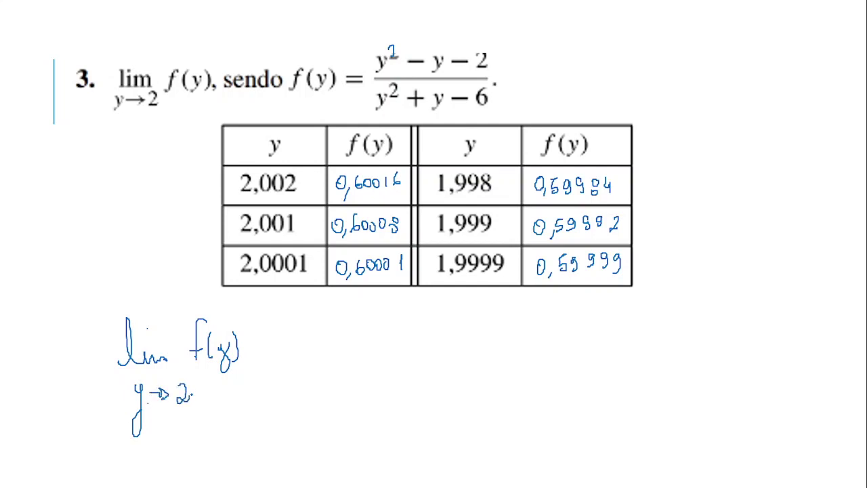
# - Complete the handwritten limit on the slide with "= 0,6" and mark it with two slanted strokes
pyautogui.moveTo(256, 358); pyautogui.dragTo(266, 358)
pyautogui.moveTo(255, 351)
pyautogui.mouseDown()
pyautogui.moveTo(290, 344)
pyautogui.moveTo(296, 370)
pyautogui.moveTo(313, 358)
pyautogui.mouseUp()
pyautogui.moveTo(314, 390)
pyautogui.mouseDown()
pyautogui.moveTo(350, 347)
pyautogui.moveTo(308, 404)
pyautogui.mouseUp()
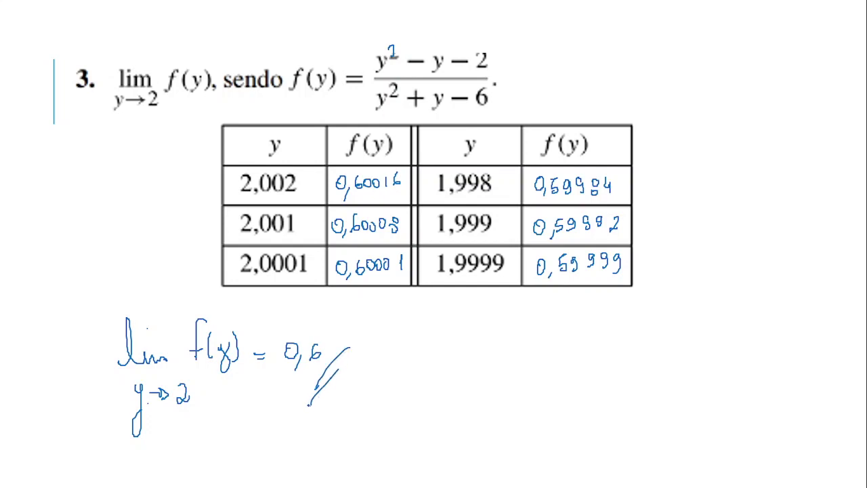
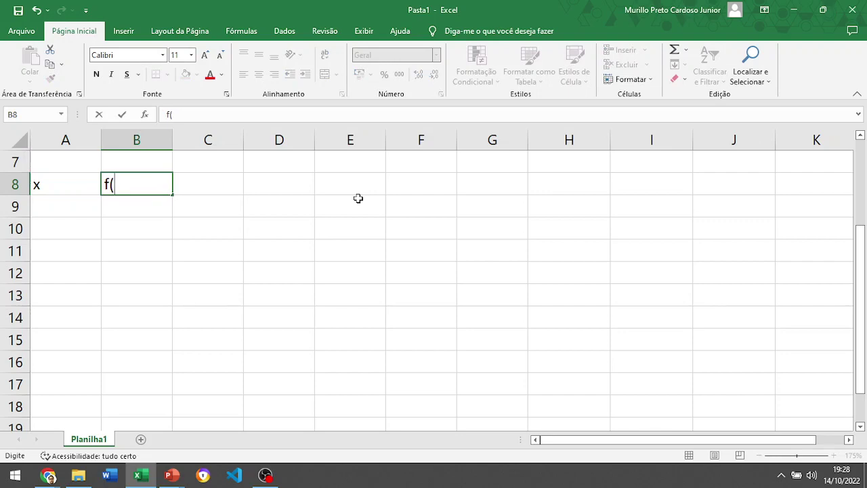
# - Finish the f(x) header in B8 and add the headers x in D8 and f(x) in E8
pyautogui.write(')')
pyautogui.press('Return')
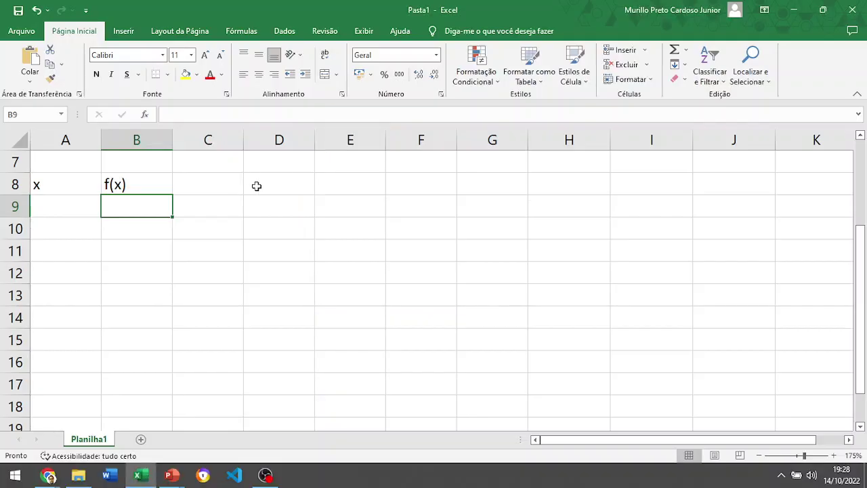
pyautogui.click(261, 186)
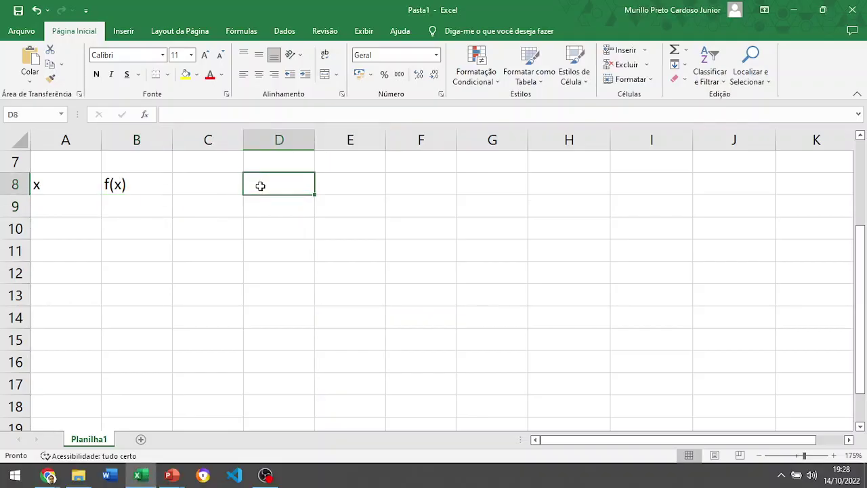
pyautogui.write('x')
pyautogui.press('Tab')
pyautogui.write('f(x)')
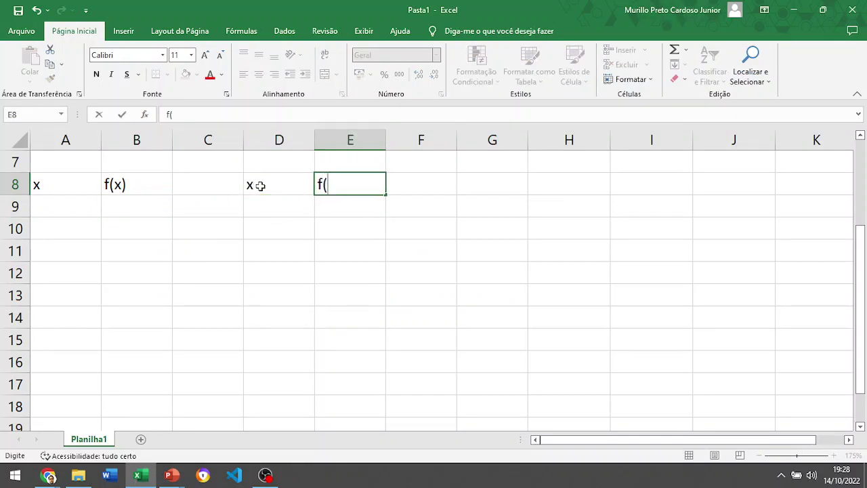
pyautogui.press('Return')
# - Enter the positive x values 50, 100, 500 and 1000 in cells A9 to A12
pyautogui.press('Left')
pyautogui.press('Left')
pyautogui.press('Left')
pyautogui.press('Left')
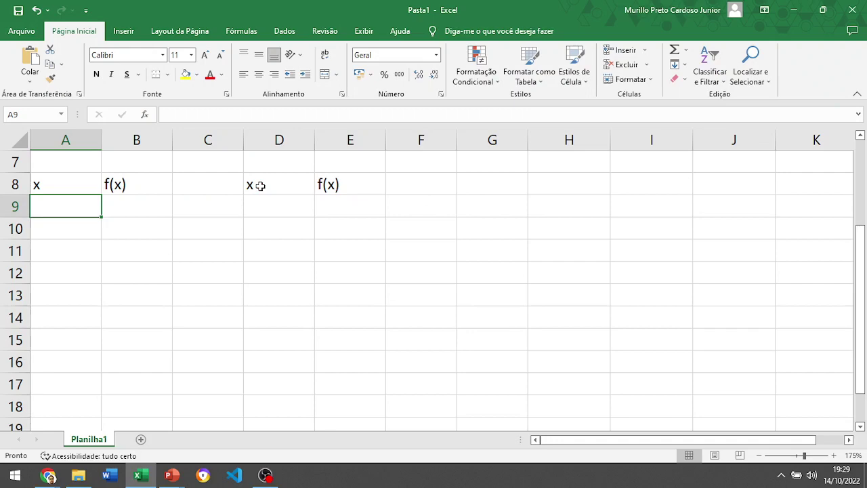
pyautogui.write('50')
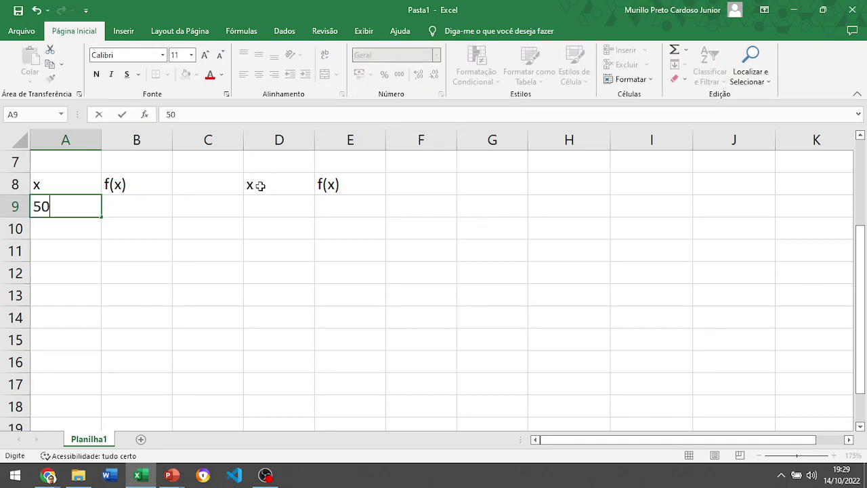
pyautogui.press('Return')
pyautogui.write('100')
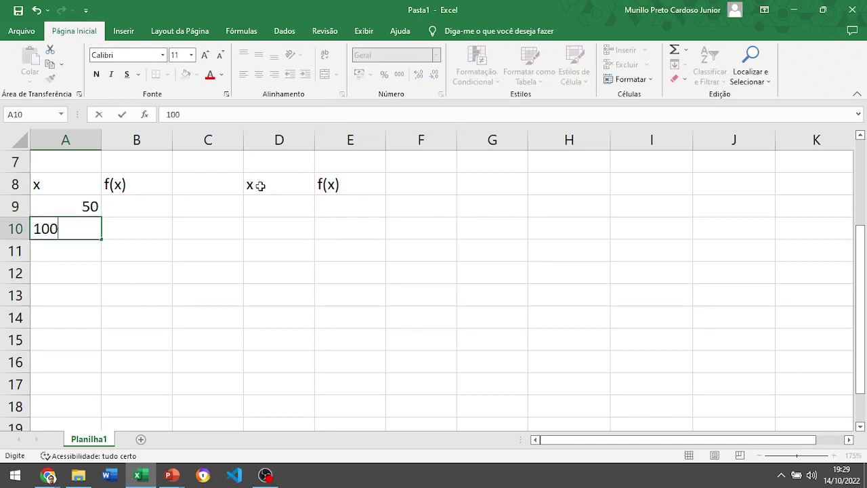
pyautogui.press('Return')
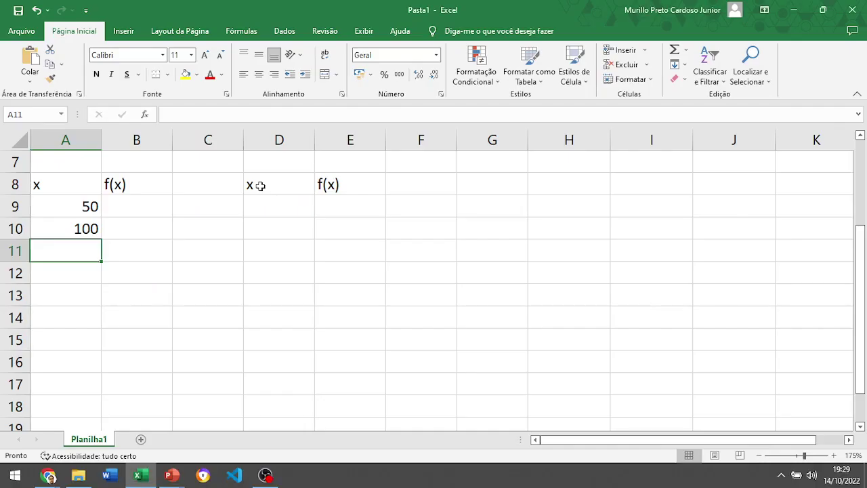
pyautogui.write('500')
pyautogui.press('Return')
pyautogui.write('1000')
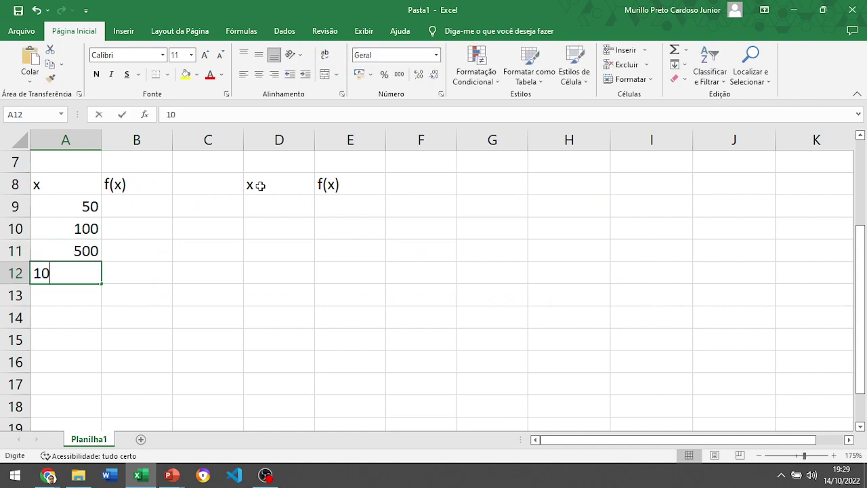
# - Enter the negative x values -50, -100, -500 and -1000 in cells D9 to D12
pyautogui.press('Right')
pyautogui.press('Right')
pyautogui.press('Right')
pyautogui.press('Up')
pyautogui.press('Up')
pyautogui.press('Up')
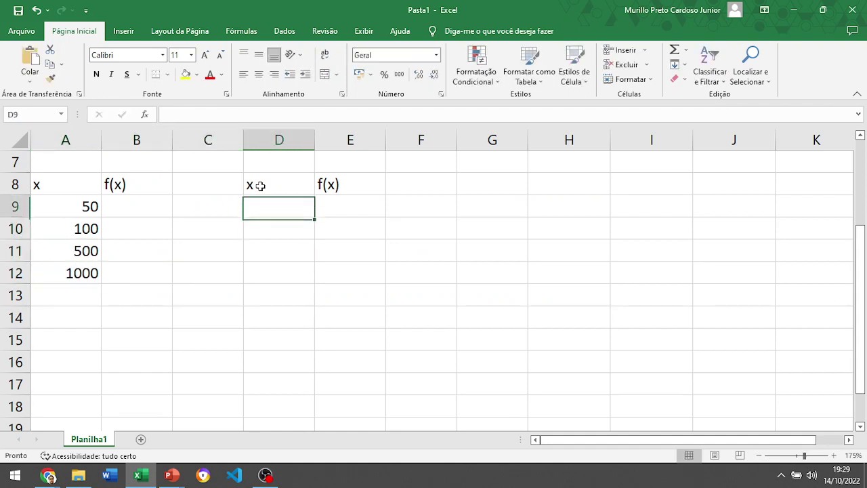
pyautogui.write('-50')
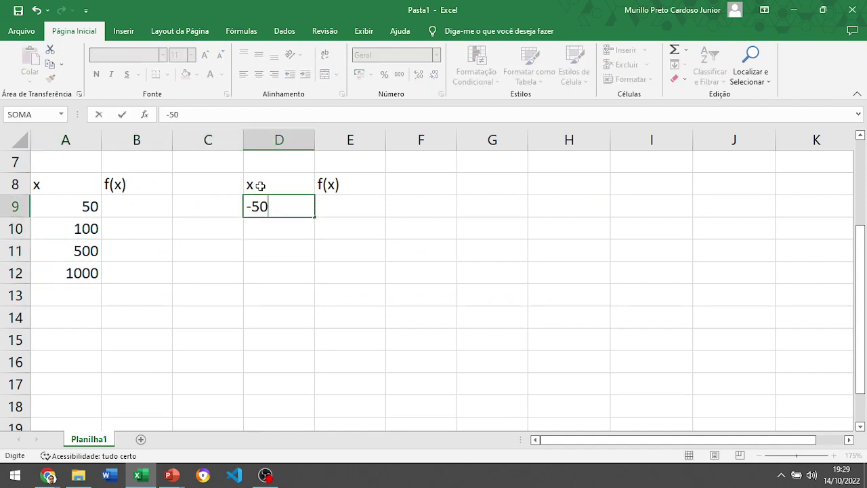
pyautogui.press('Return')
pyautogui.write('-100')
pyautogui.press('Return')
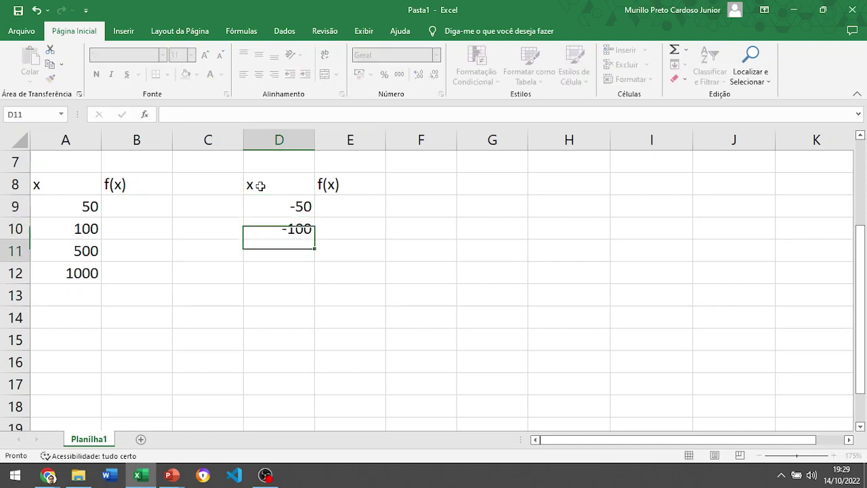
pyautogui.write('-5000')
pyautogui.press('BackSpace')
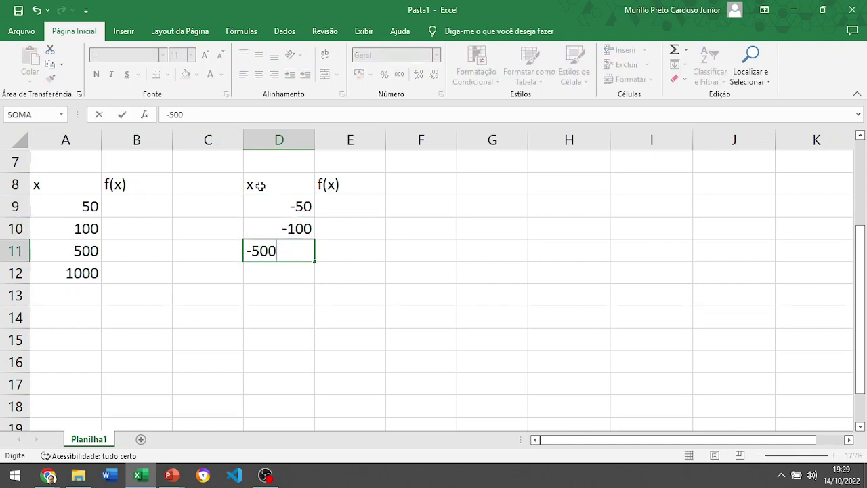
pyautogui.press('Return')
pyautogui.write('-1000')
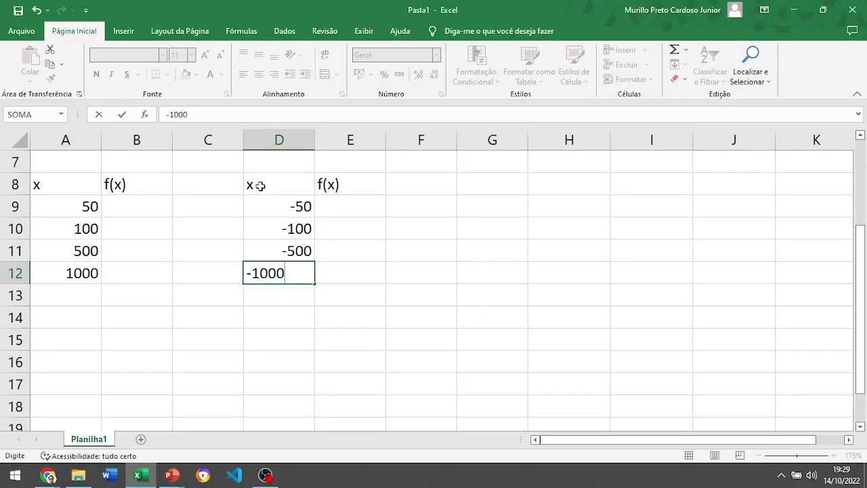
# - Enter the formula =A9^3/(A9^3+A9) in B9, checking the function on the exercise slide
pyautogui.press('Left')
pyautogui.press('Left')
pyautogui.press('Up')
pyautogui.press('Up')
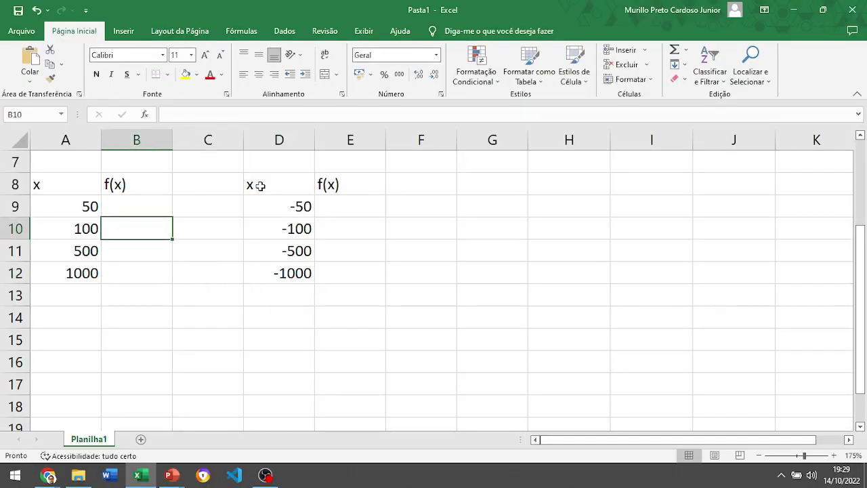
pyautogui.press('Up')
pyautogui.write('=')
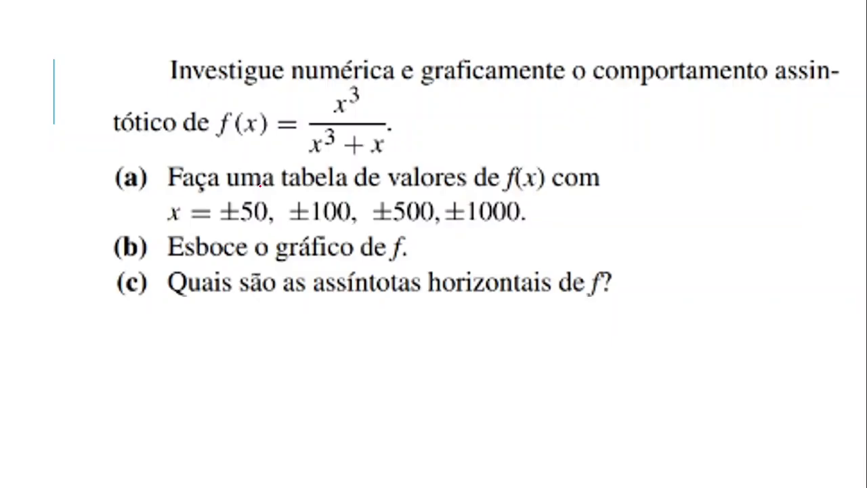
pyautogui.hotkey('alt', 'Tab')
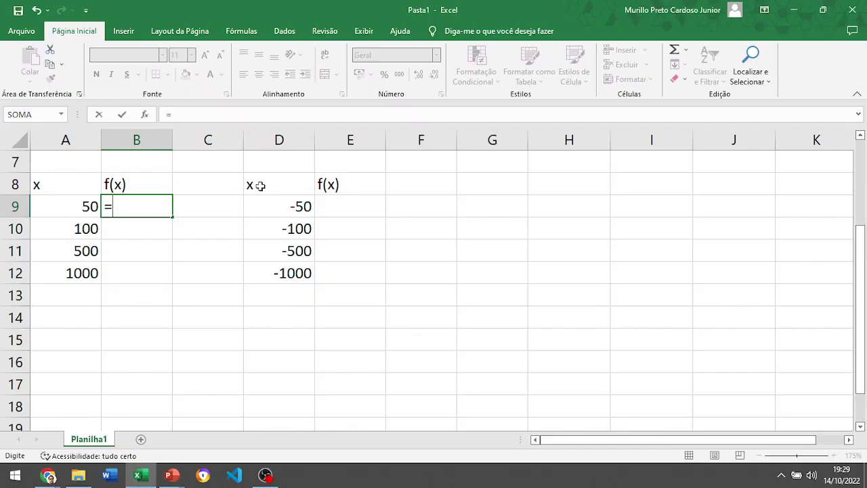
pyautogui.write('(')
pyautogui.press('BackSpace')
pyautogui.press('Left')
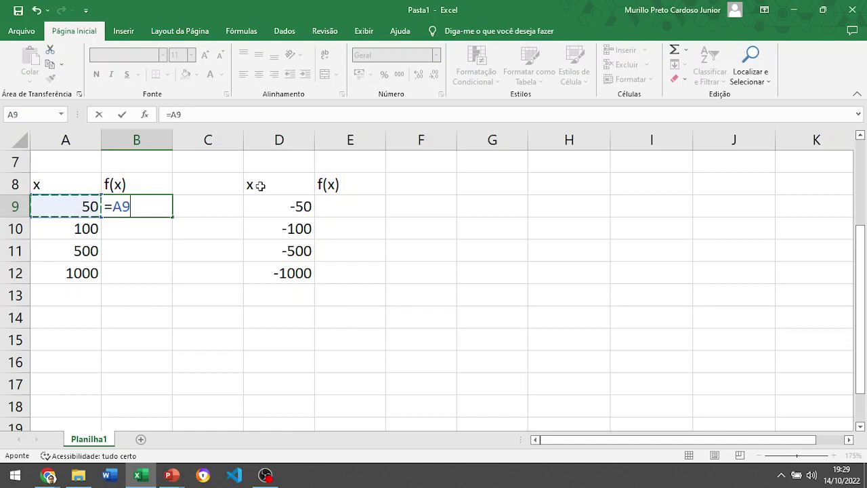
pyautogui.write('^3/)')
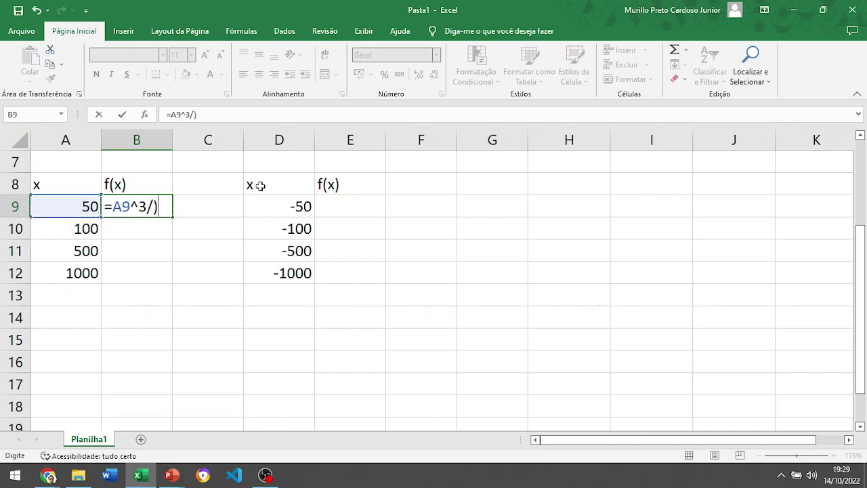
pyautogui.press('BackSpace')
pyautogui.write('(')
pyautogui.press('Left')
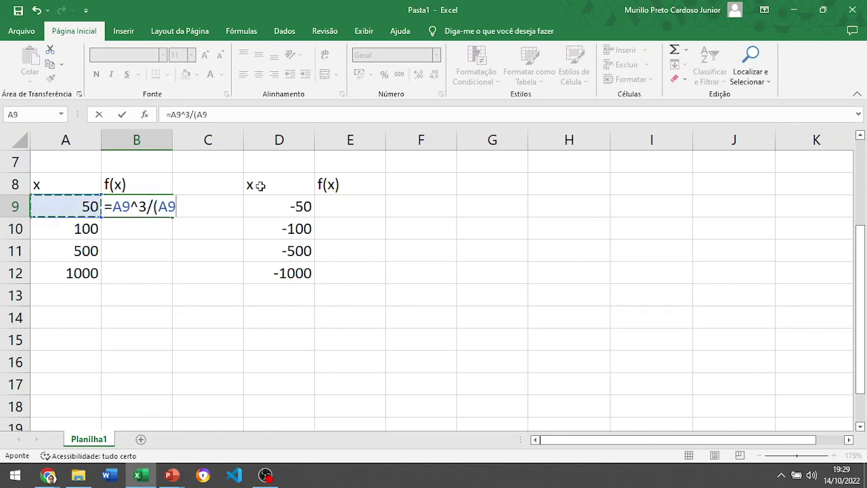
pyautogui.write('^3')
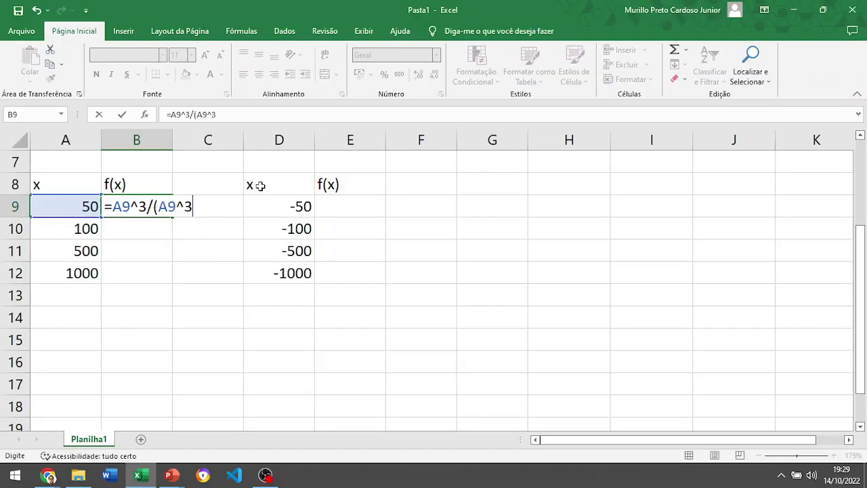
pyautogui.write('+')
pyautogui.press('Left')
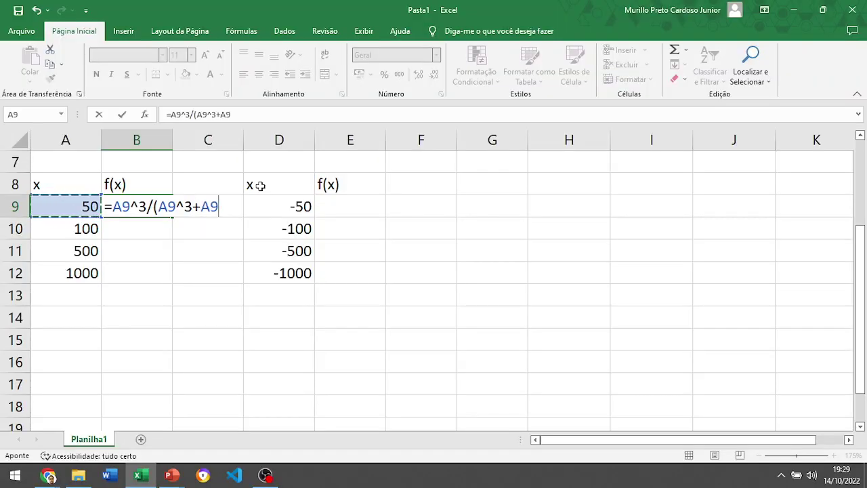
pyautogui.write(')')
pyautogui.press('Return')
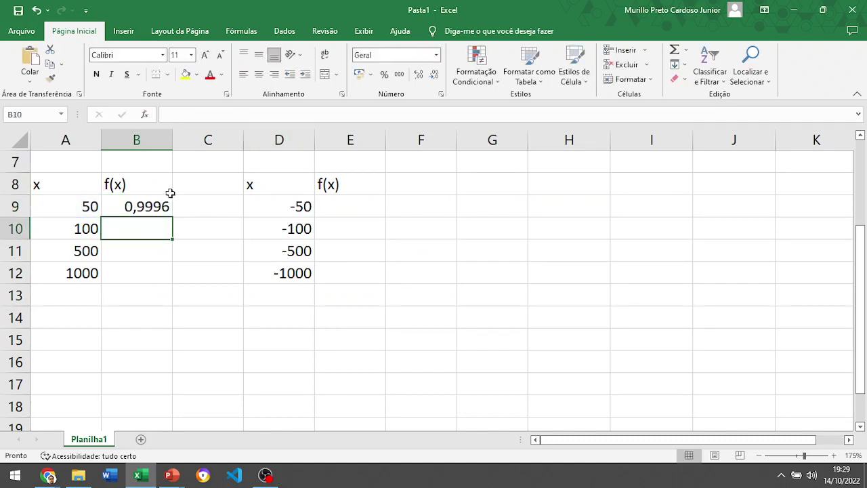
# - Fill the B9 formula down to B12 for the remaining positive x values
pyautogui.click(166, 206)
pyautogui.moveTo(173, 217); pyautogui.dragTo(174, 286)
pyautogui.click(245, 336)
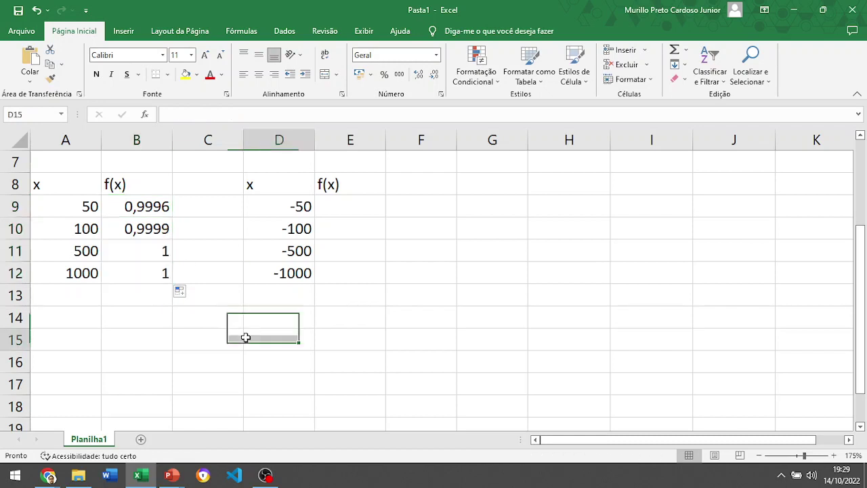
# - Enter the formula =D9^3/(D9^3+D9) in E9 for the negative x values
pyautogui.click(345, 211)
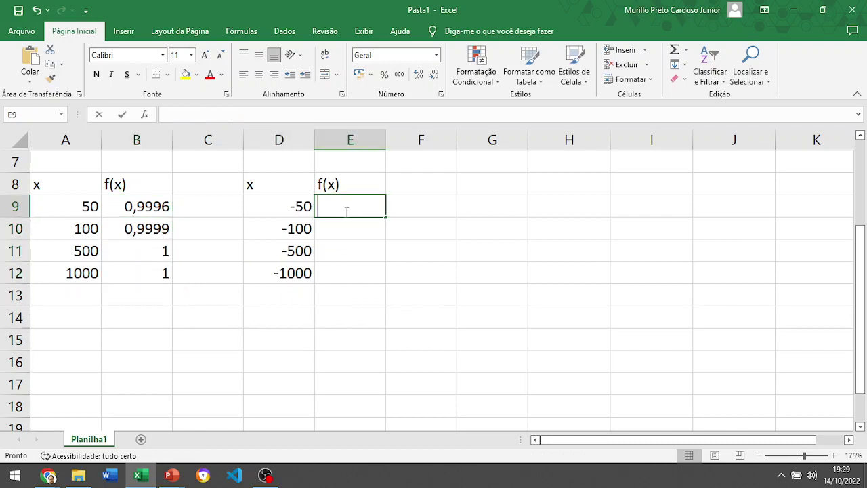
pyautogui.write('=')
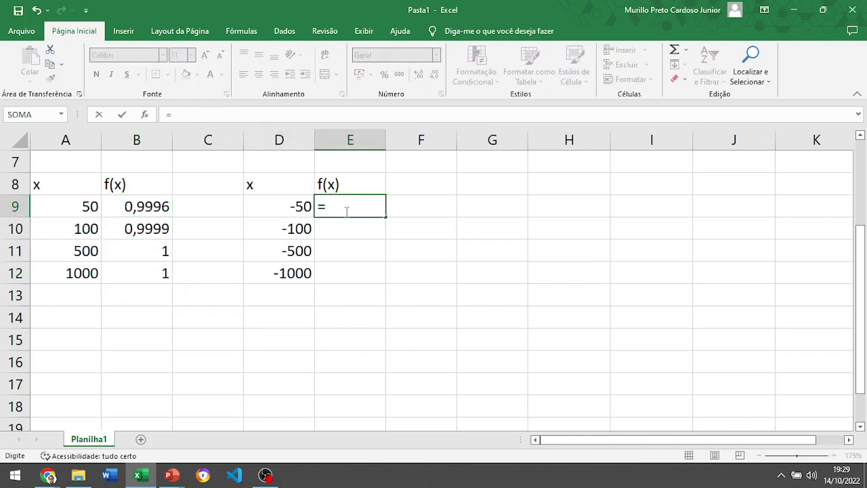
pyautogui.press('Left')
pyautogui.write('^3')
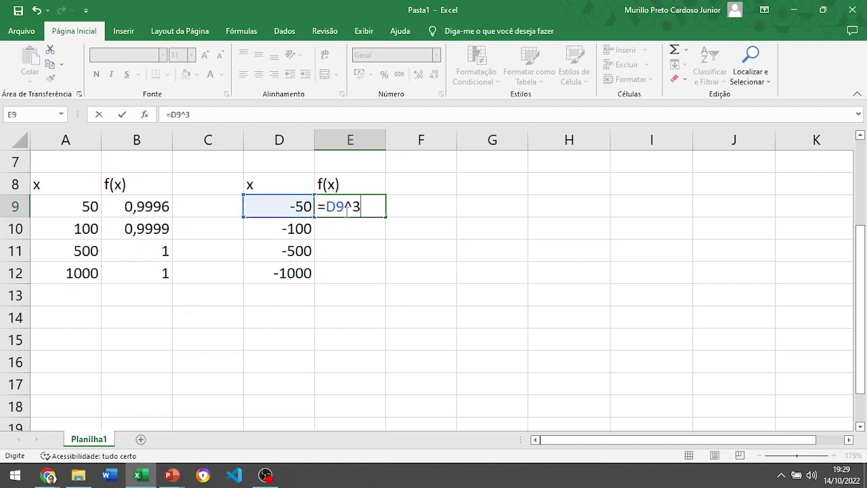
pyautogui.write('/(')
pyautogui.press('Left')
pyautogui.write('^3')
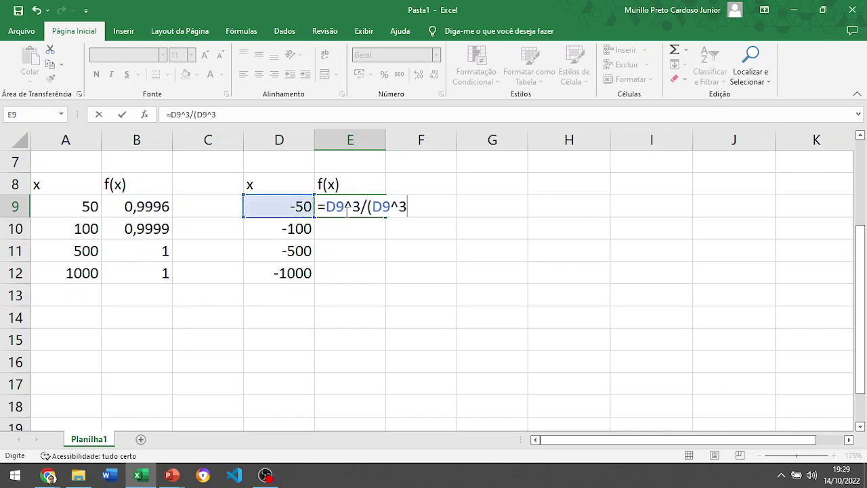
pyautogui.write('+')
pyautogui.press('Left')
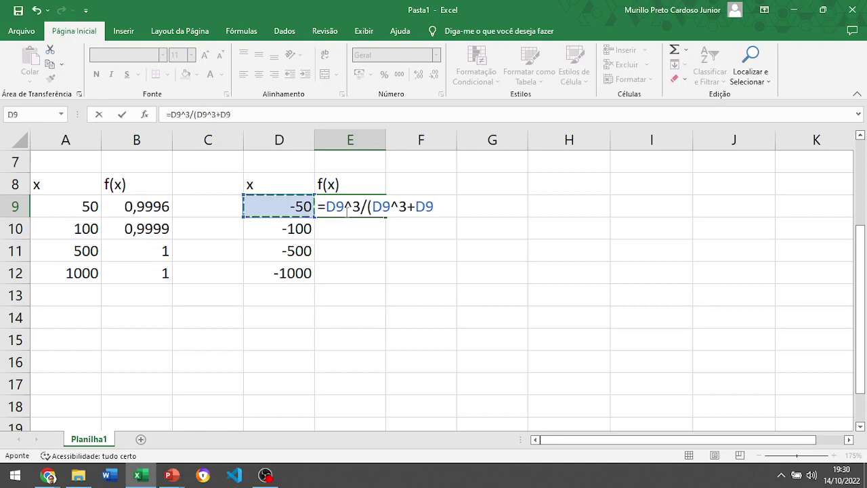
pyautogui.write(')')
pyautogui.press('Return')
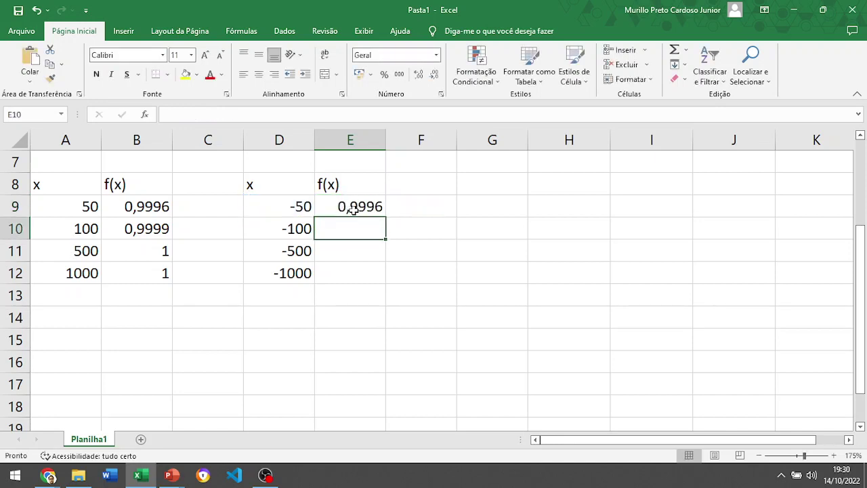
# - Fill the E9 formula down to E12 for the remaining negative x values
pyautogui.click(349, 210)
pyautogui.moveTo(386, 219); pyautogui.dragTo(387, 287)
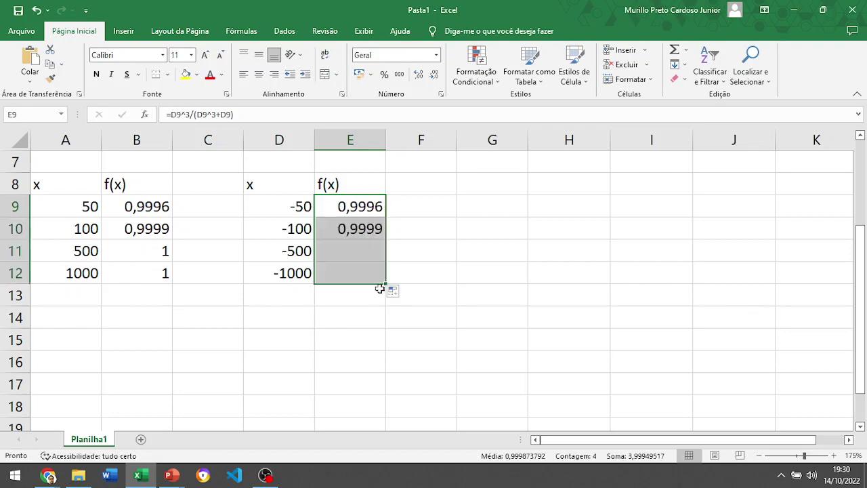
pyautogui.click(471, 287)
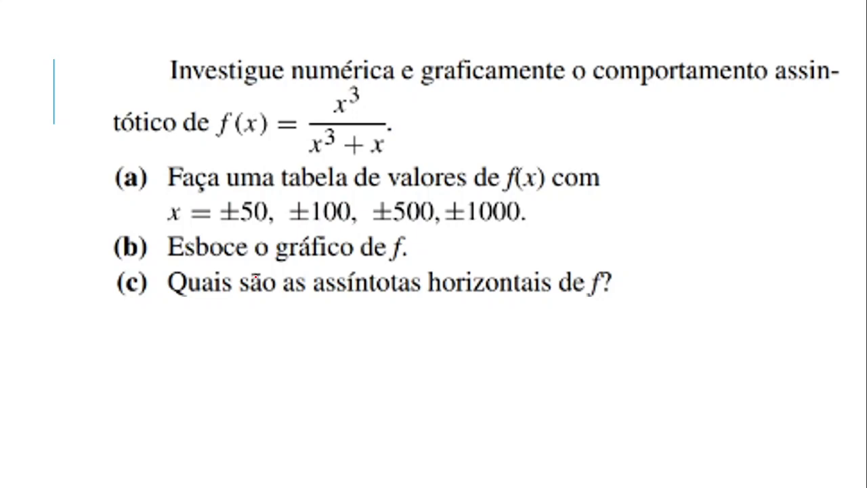
# - Review the exercise statement on the PowerPoint slide against the value tables in Excel
pyautogui.hotkey('alt', 'Tab')
pyautogui.hotkey('alt', 'Tab')
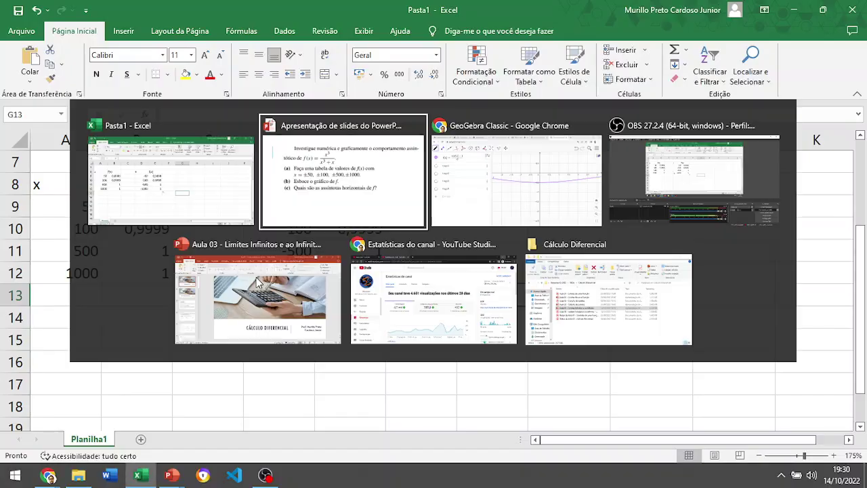
pyautogui.hotkey('alt', 'Tab')
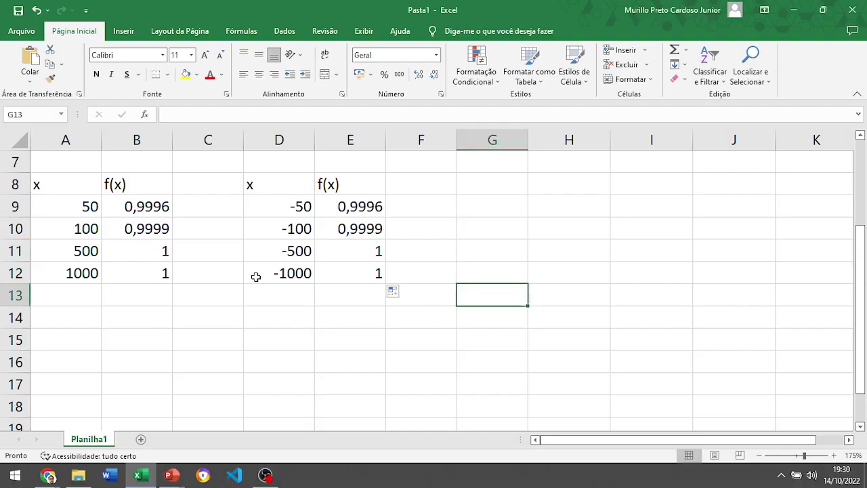
# - Review the positive x values in A9:A12 and the negative ones in D9:D12, then check the exercise items on the PowerPoint slide
pyautogui.moveTo(68, 207); pyautogui.dragTo(68, 295)
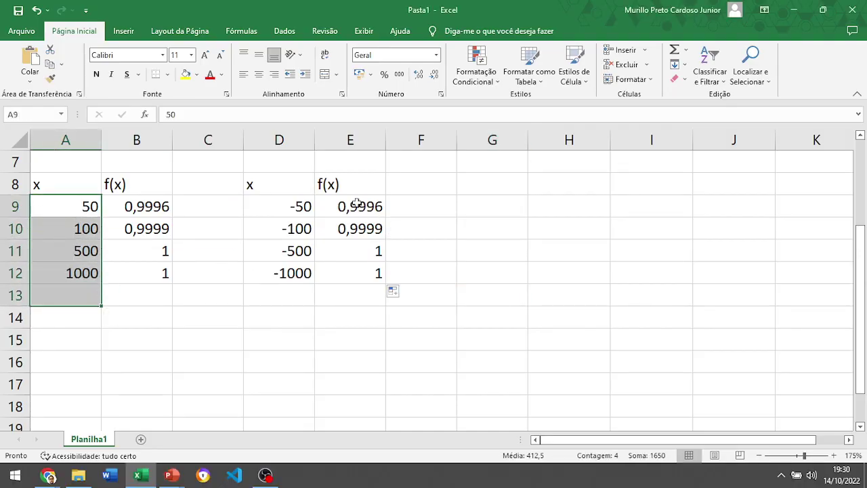
pyautogui.moveTo(280, 207); pyautogui.dragTo(280, 297)
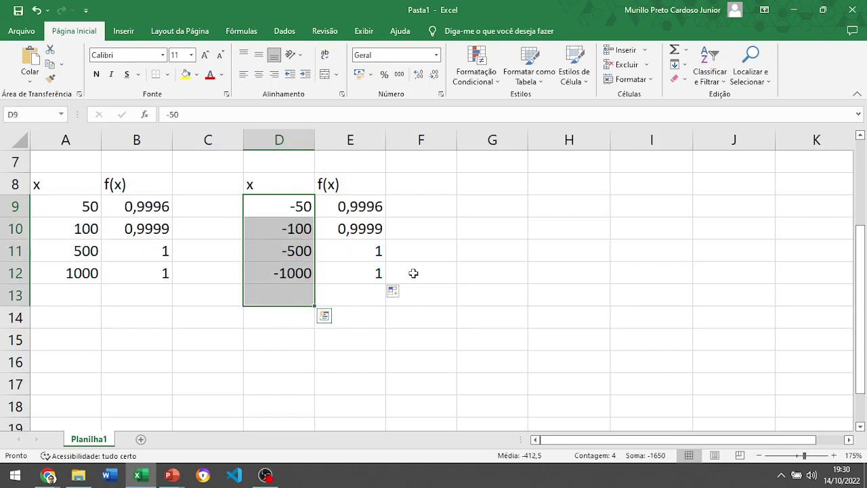
pyautogui.click(530, 318)
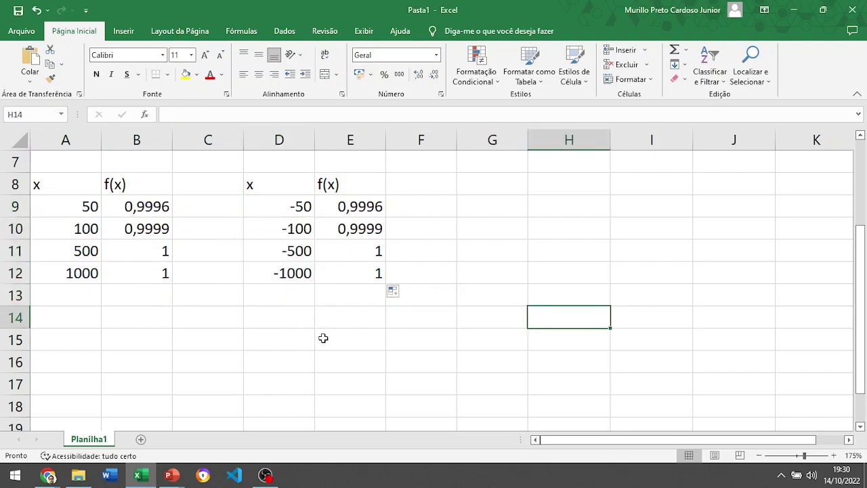
pyautogui.hotkey('alt', 'Tab')
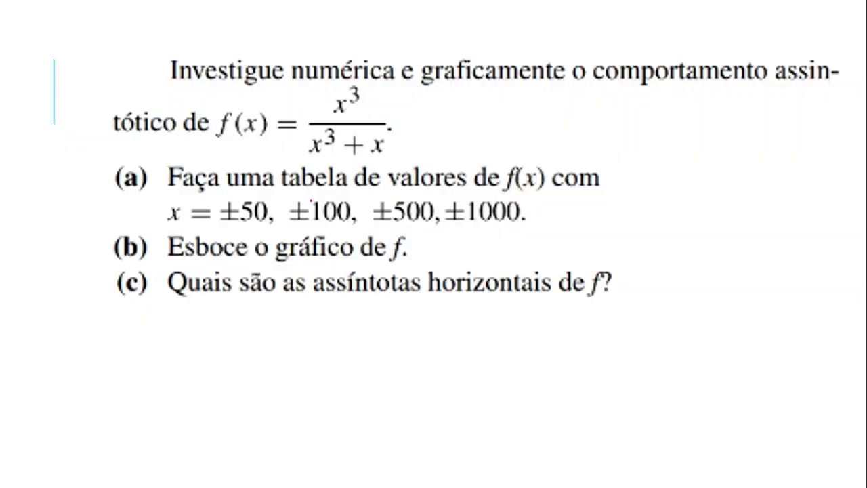
# - Switch to GeoGebra Classic in Chrome and start a new construction without saving the current one
pyautogui.hotkey('alt', 'Tab')
pyautogui.hotkey('alt', 'Tab')
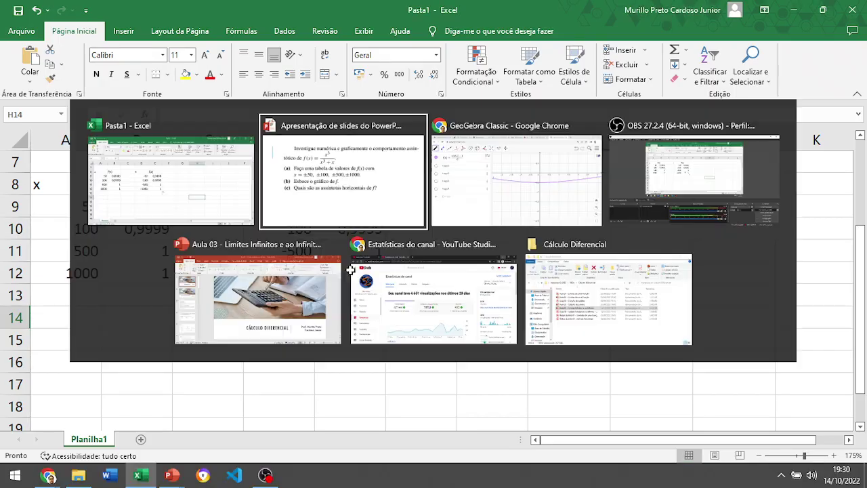
pyautogui.click(569, 201)
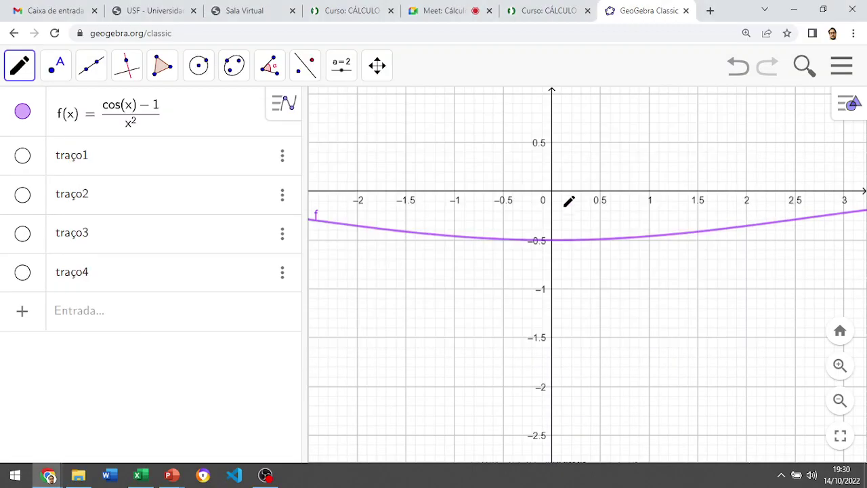
pyautogui.click(842, 77)
pyautogui.click(667, 129)
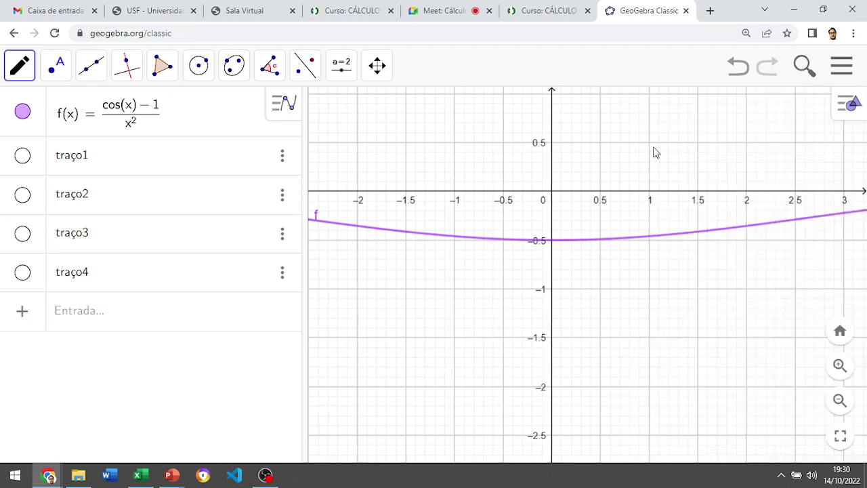
pyautogui.click(509, 300)
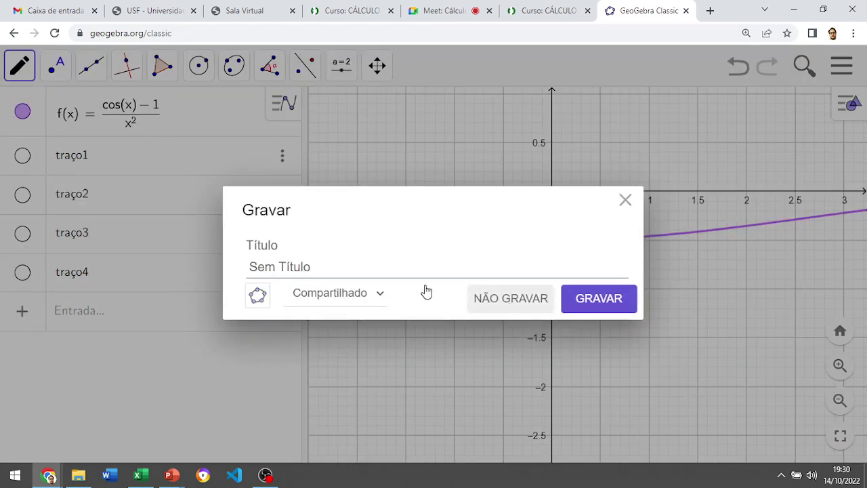
pyautogui.click(515, 306)
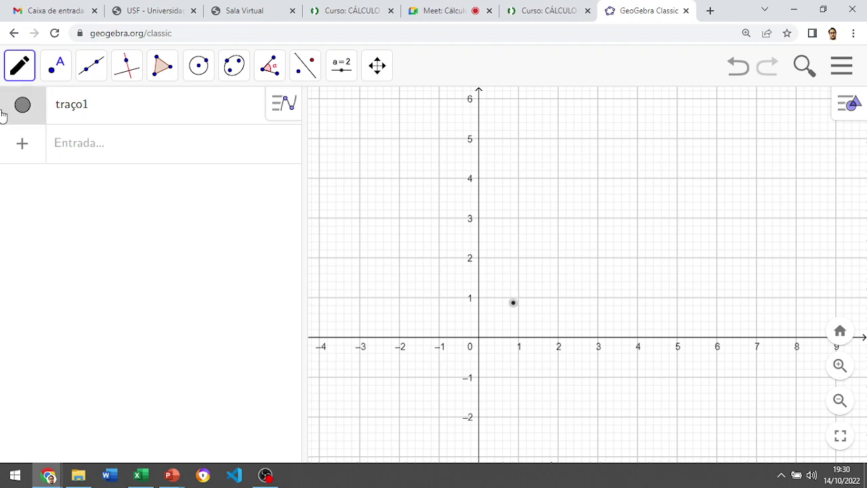
# - Hide the stray pen stroke traço1 and close the graphics settings
pyautogui.click(22, 106)
pyautogui.click(123, 145)
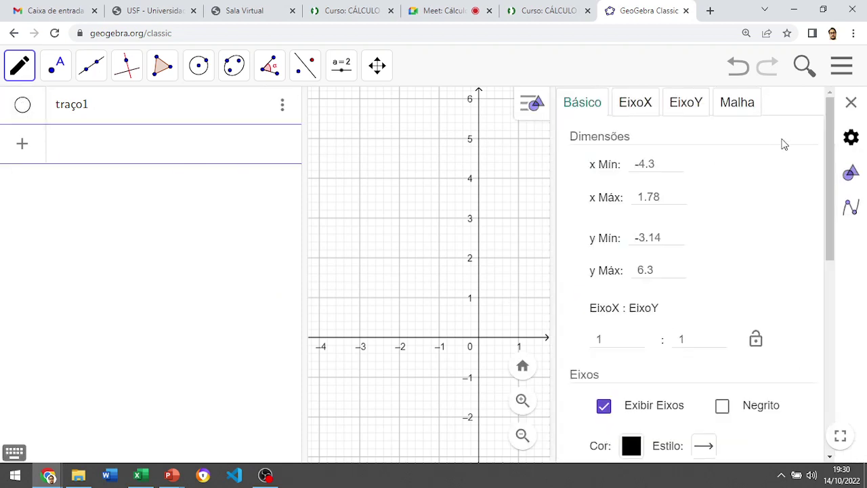
pyautogui.click(851, 103)
# - Plot the function f(x) = x^3/(x^3+x)
pyautogui.click(128, 160)
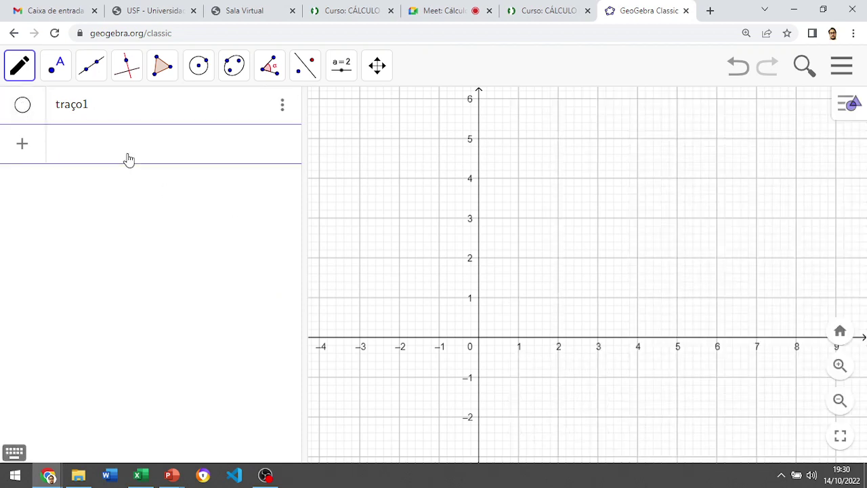
pyautogui.write('f(x')
pyautogui.write('=')
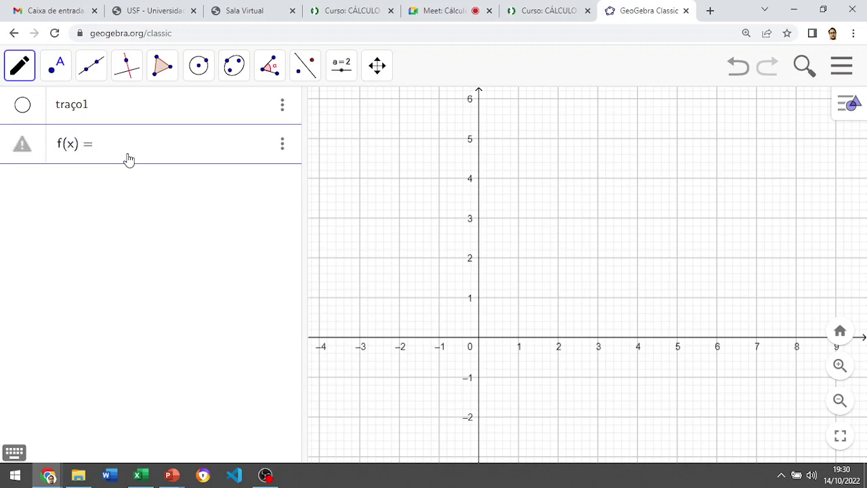
pyautogui.write('x^3')
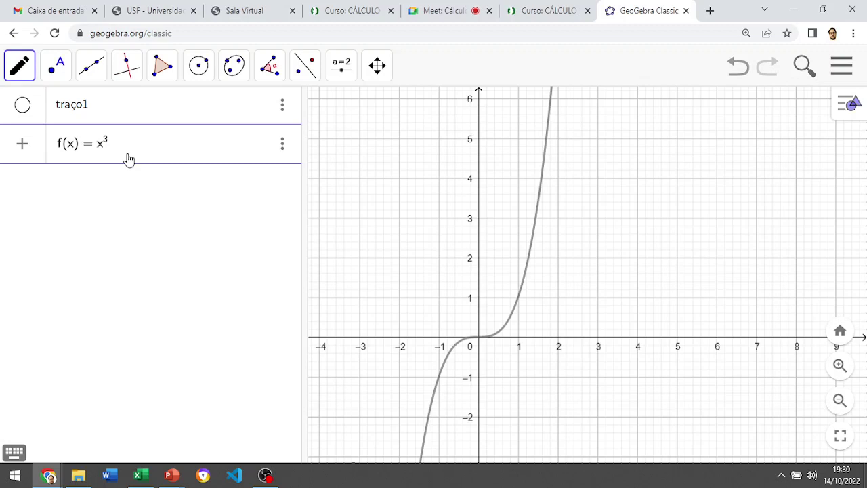
pyautogui.write('/x')
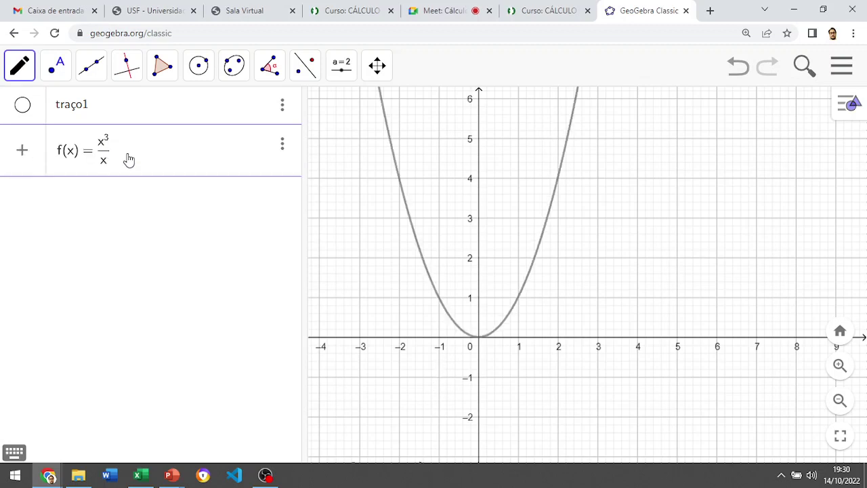
pyautogui.write('^3')
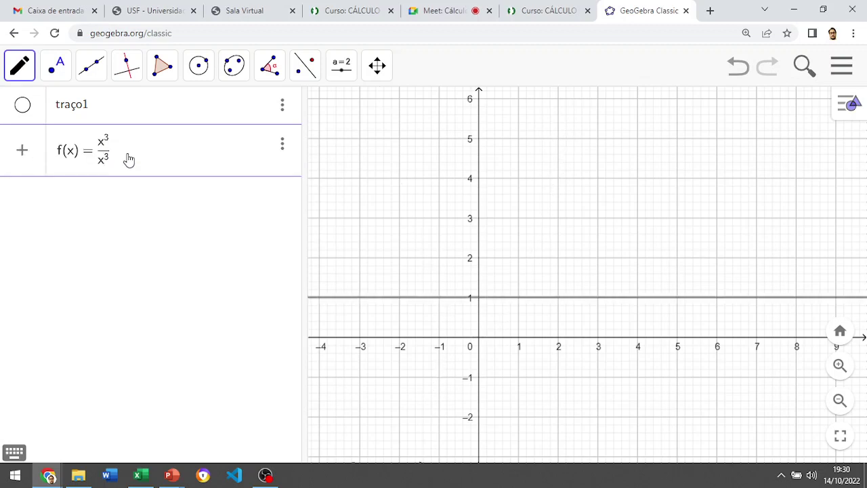
pyautogui.write('+x')
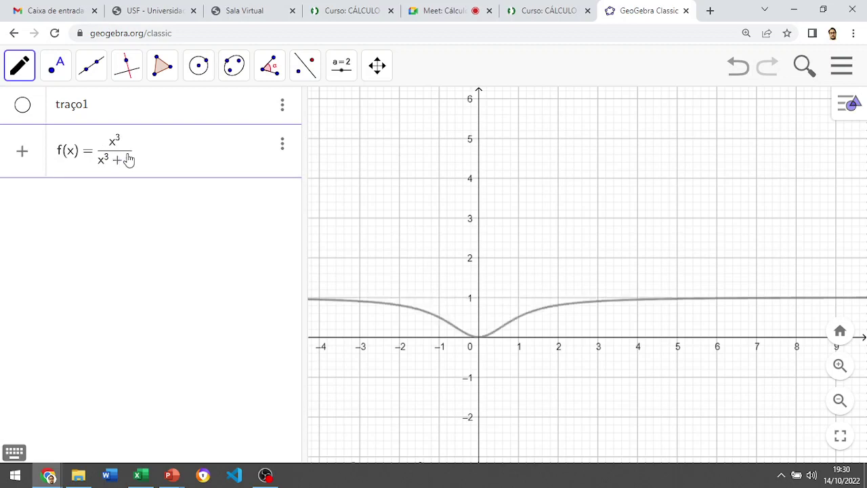
pyautogui.press('Return')
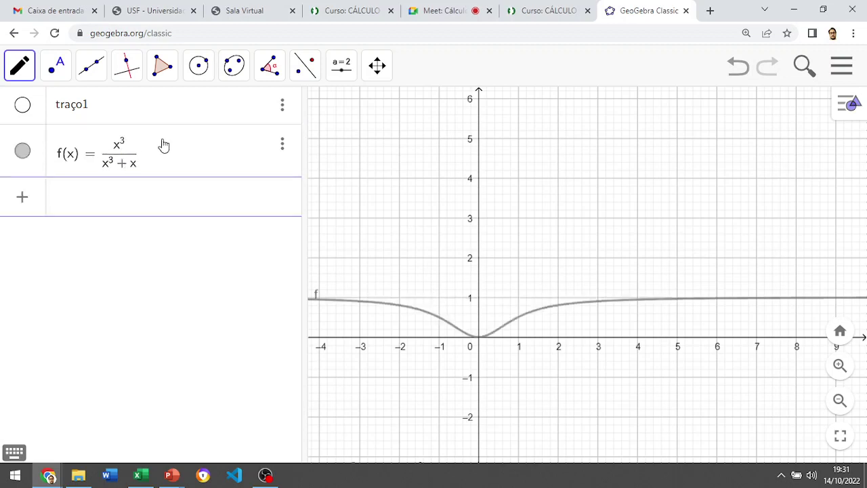
# - Draw two pen arrows just below the x-axis, from about x = -0.8 to -2.8 and from about x = 0.3 to 2.2
pyautogui.click(24, 72)
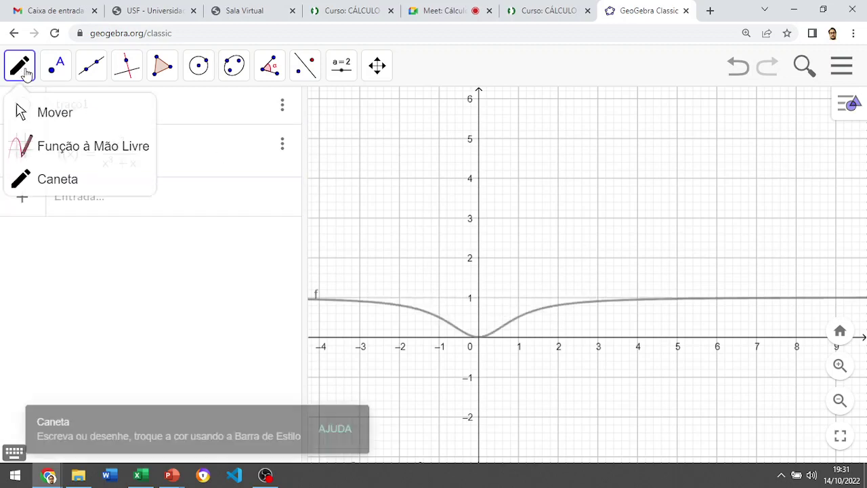
pyautogui.click(41, 112)
pyautogui.moveTo(535, 349); pyautogui.dragTo(654, 315)
pyautogui.scroll(2, 647, 317)
pyautogui.scroll(-4, 647, 315)
pyautogui.scroll(3, 655, 315)
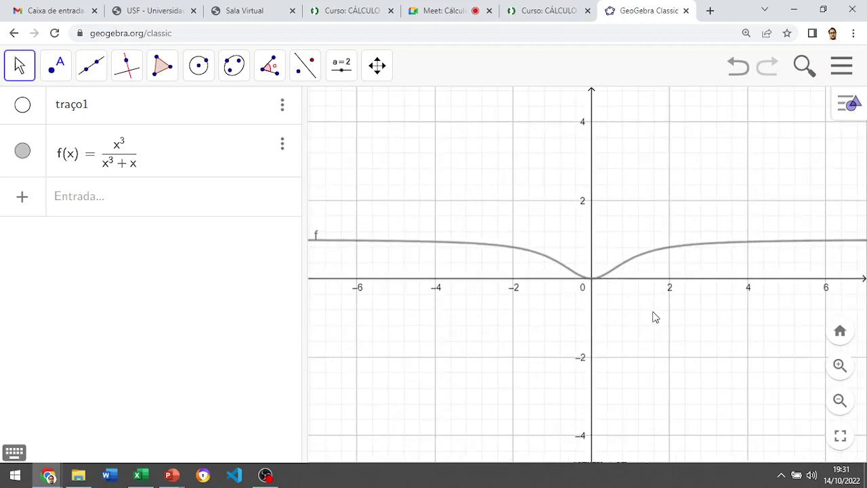
pyautogui.click(21, 68)
pyautogui.click(68, 177)
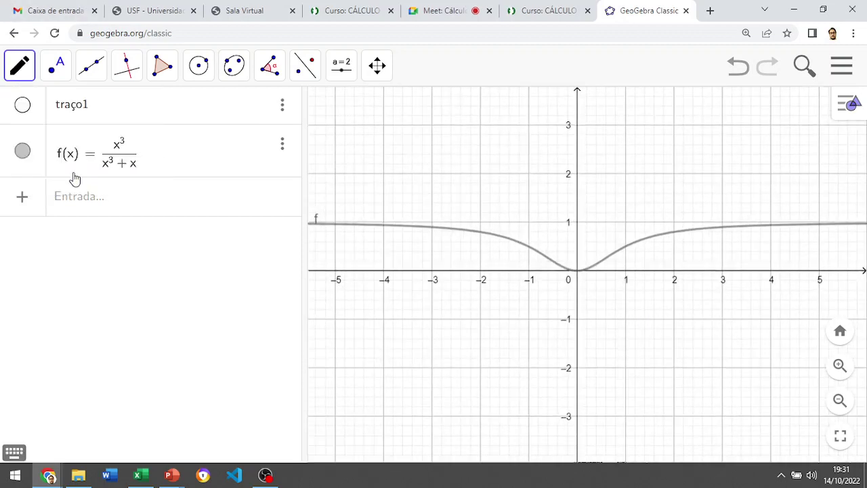
pyautogui.moveTo(542, 289)
pyautogui.mouseDown()
pyautogui.moveTo(459, 284)
pyautogui.moveTo(458, 296)
pyautogui.mouseUp()
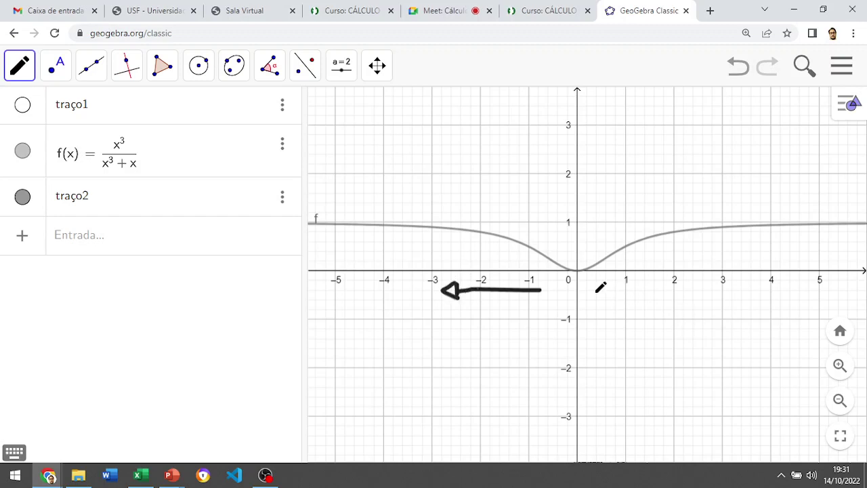
pyautogui.moveTo(591, 292)
pyautogui.mouseDown()
pyautogui.moveTo(679, 296)
pyautogui.moveTo(676, 279)
pyautogui.moveTo(680, 289)
pyautogui.mouseUp()
# - Add the horizontal line y = 1 to the graph
pyautogui.click(97, 244)
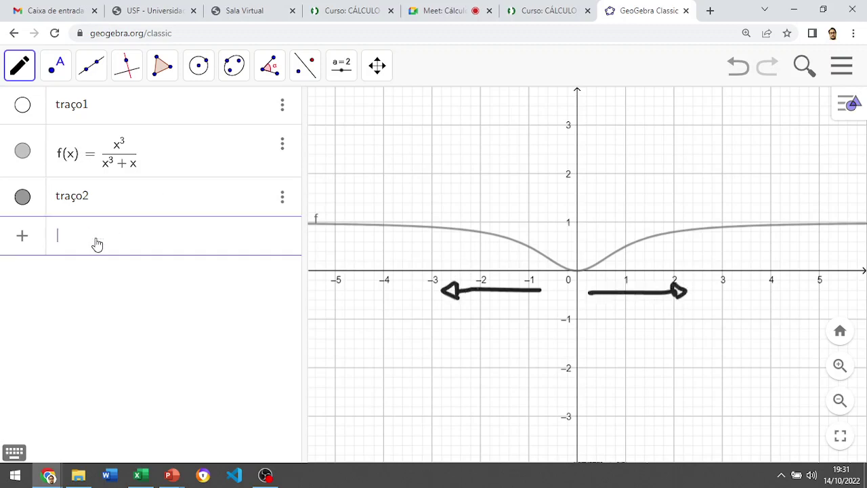
pyautogui.write('y=1')
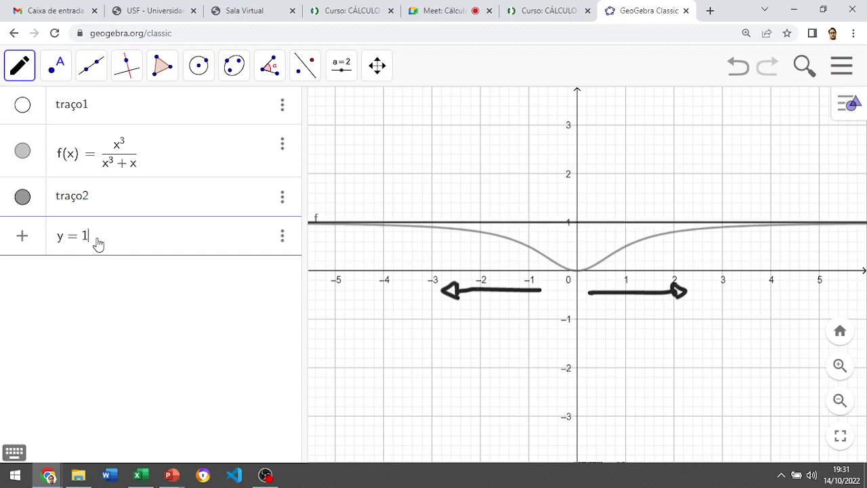
pyautogui.press('Return')
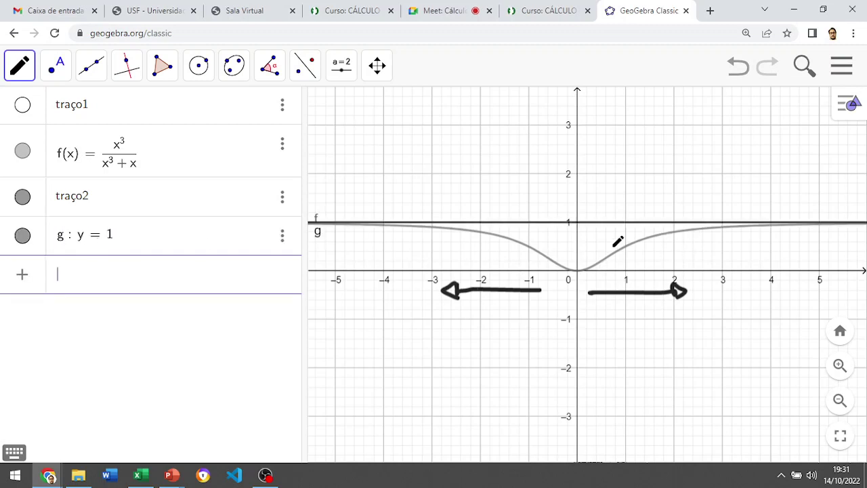
# - Draw pen arrows along both branches of the curve, pointing outward toward the line y = 1
pyautogui.click(635, 250)
pyautogui.moveTo(634, 250)
pyautogui.mouseDown()
pyautogui.moveTo(697, 223)
pyautogui.moveTo(702, 233)
pyautogui.mouseUp()
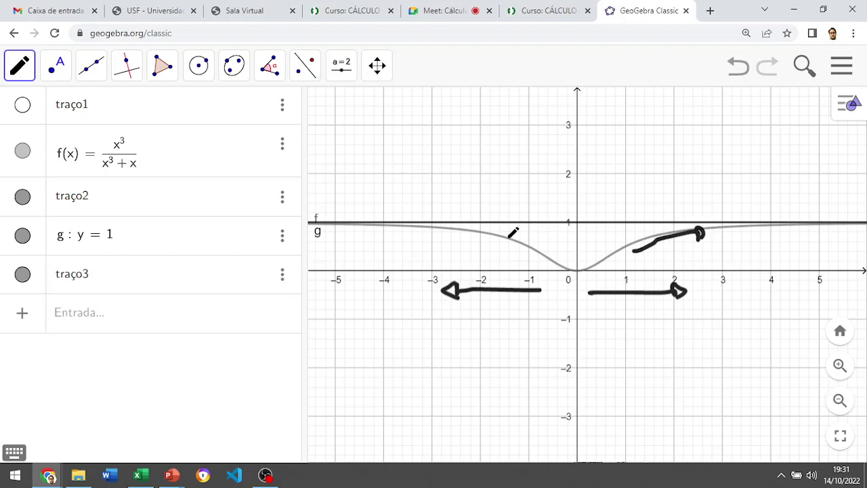
pyautogui.moveTo(492, 237)
pyautogui.mouseDown()
pyautogui.moveTo(443, 220)
pyautogui.moveTo(423, 227)
pyautogui.moveTo(437, 233)
pyautogui.mouseUp()
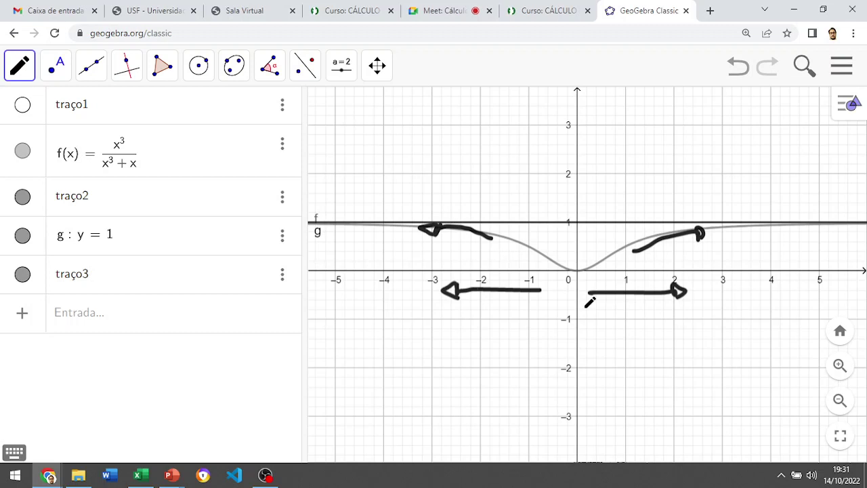
# - Switch to the PowerPoint slide show and handwrite "lim f(x)" in red below item (c)
pyautogui.hotkey('alt', 'Tab')
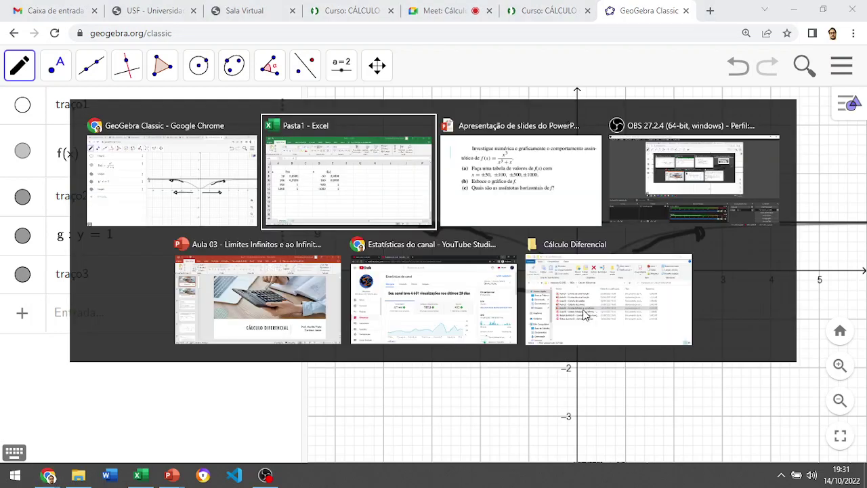
pyautogui.hotkey('alt', 'Tab')
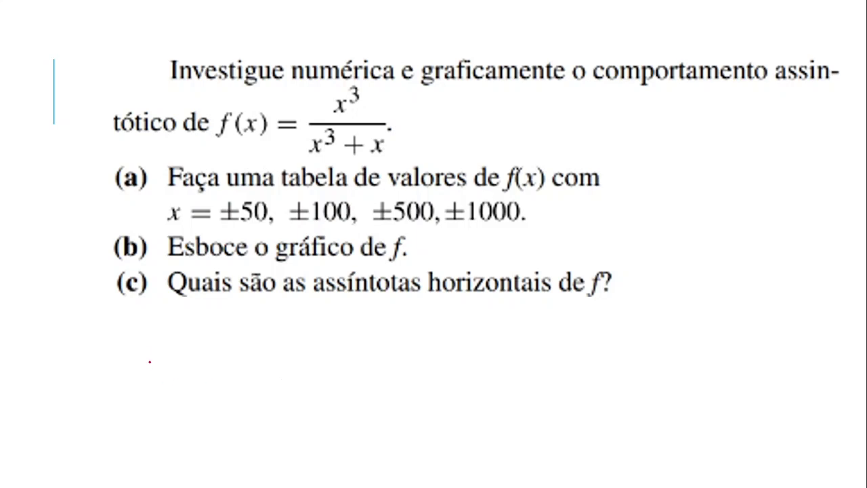
pyautogui.moveTo(149, 351); pyautogui.dragTo(245, 355)
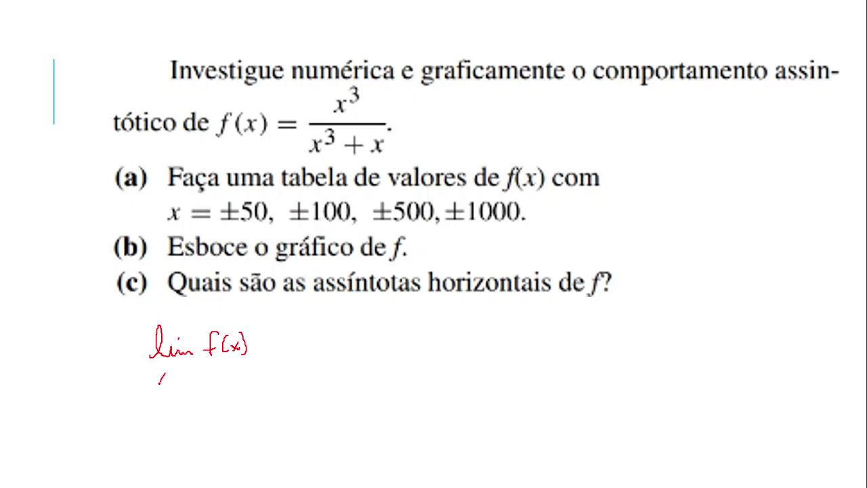